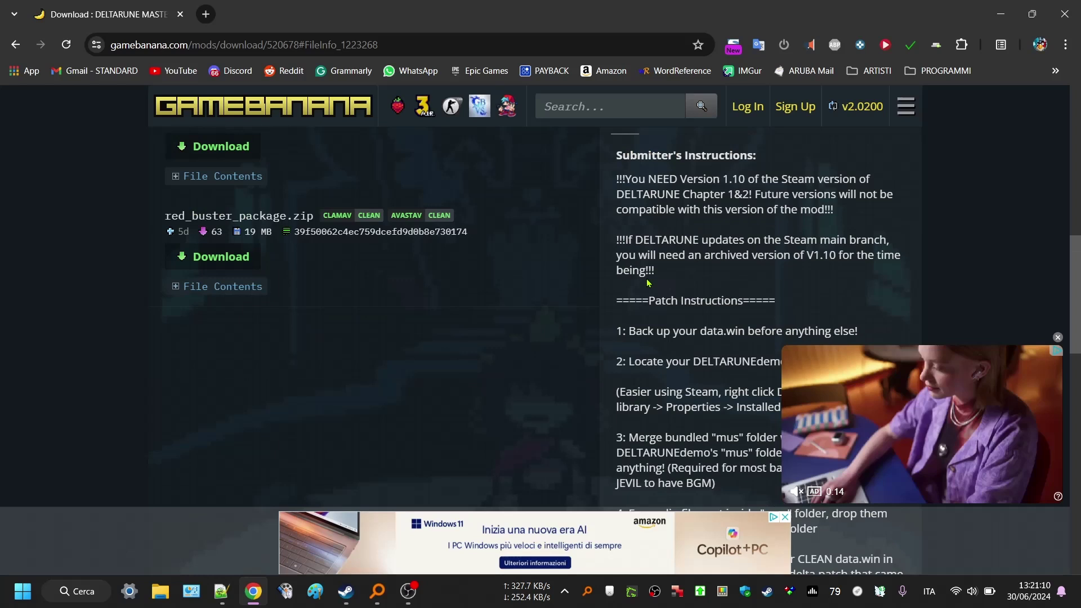
Close the video ad and read the Master Mode page's Files list and installation instructions.
{"action": "left_click", "coordinate": [1058, 338]}
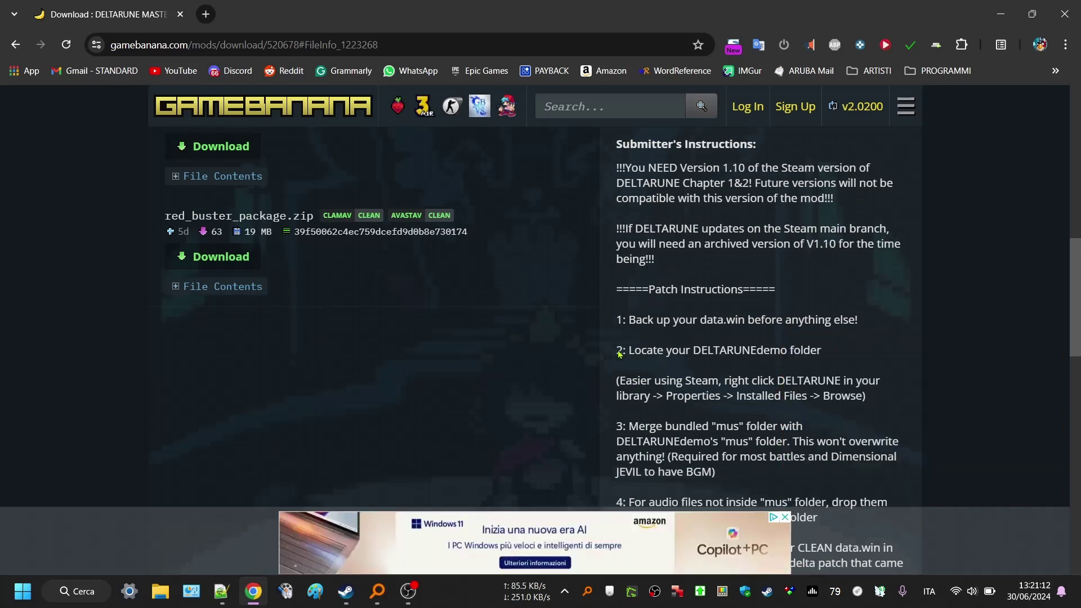
{"action": "scroll", "coordinate": [449, 359], "scroll_direction": "up", "scroll_amount": 1}
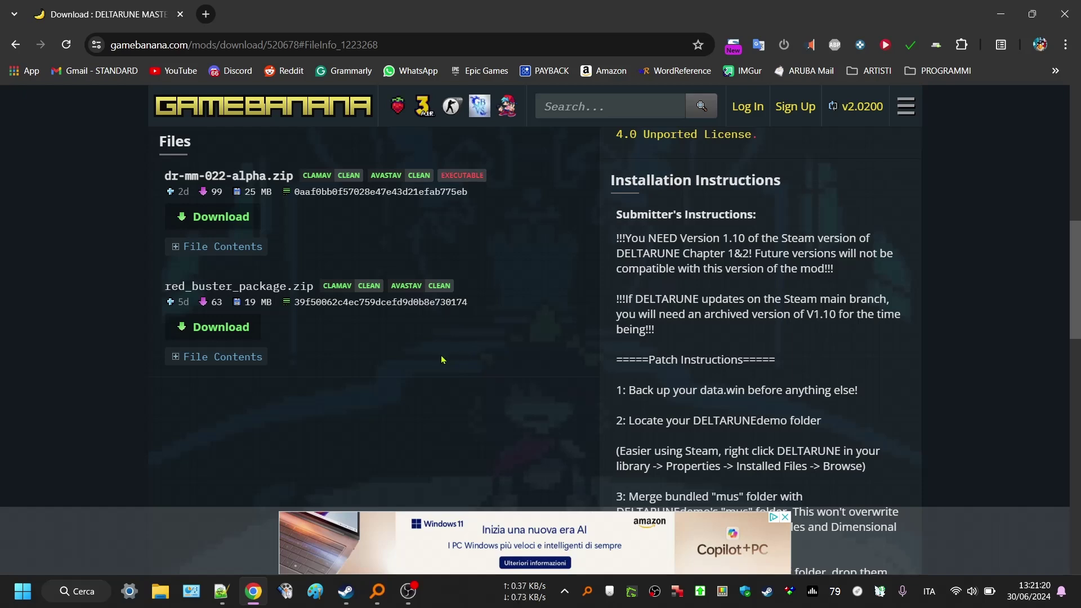
{"action": "scroll", "coordinate": [480, 362], "scroll_direction": "up", "scroll_amount": 3}
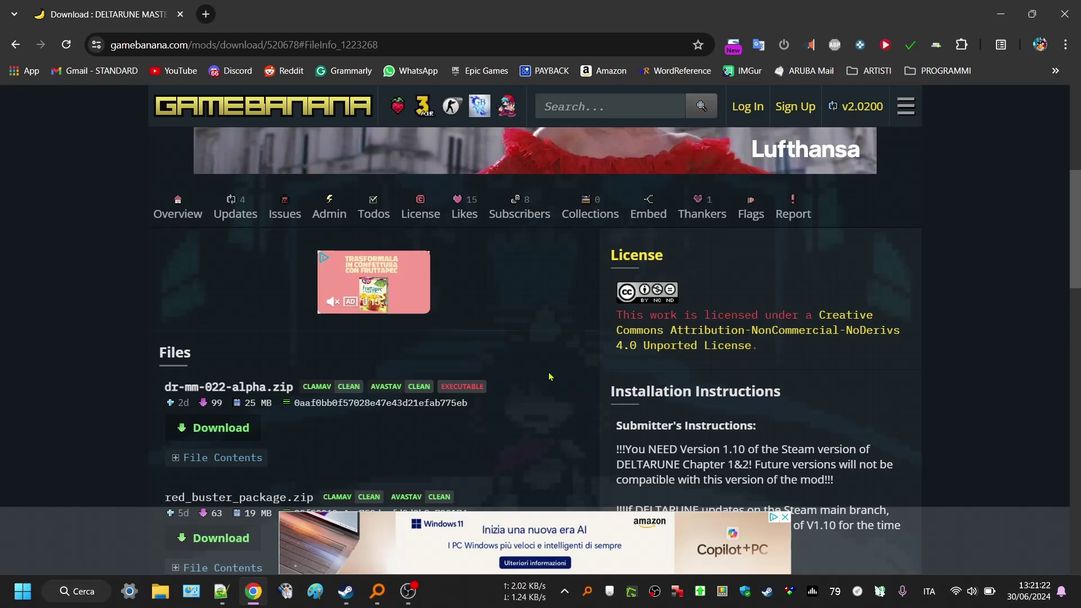
{"action": "scroll", "coordinate": [550, 376], "scroll_direction": "up", "scroll_amount": 3}
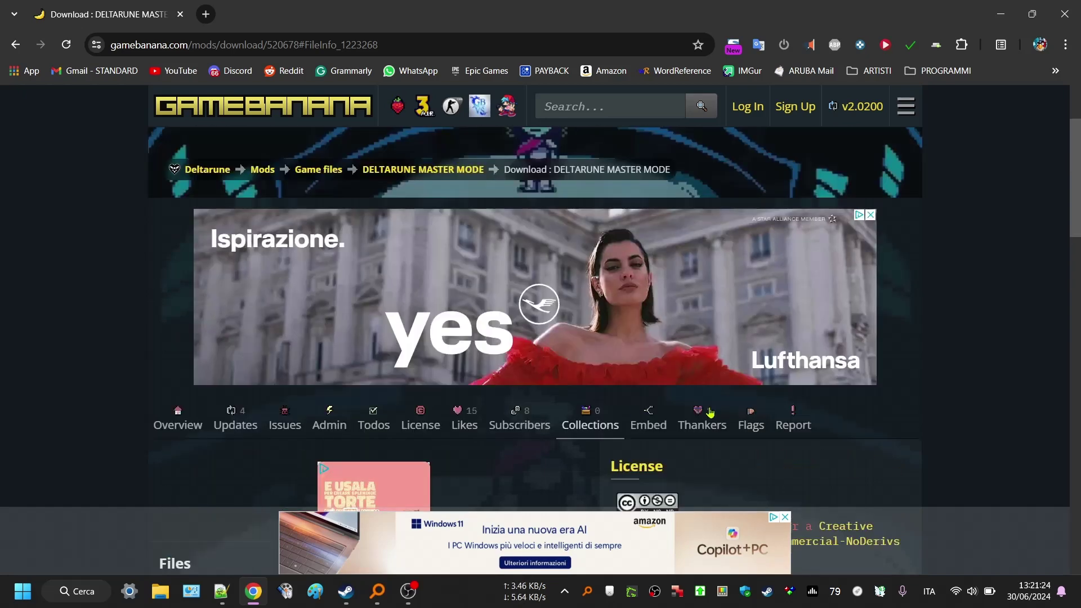
{"action": "scroll", "coordinate": [999, 323], "scroll_direction": "up", "scroll_amount": 2}
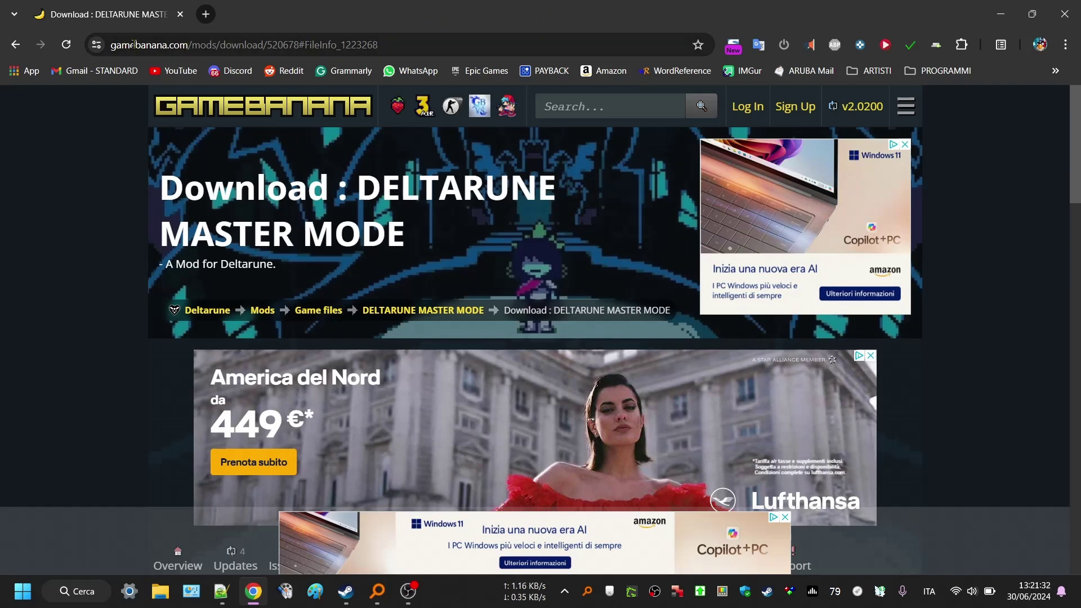
{"action": "scroll", "coordinate": [338, 315], "scroll_direction": "down", "scroll_amount": 8}
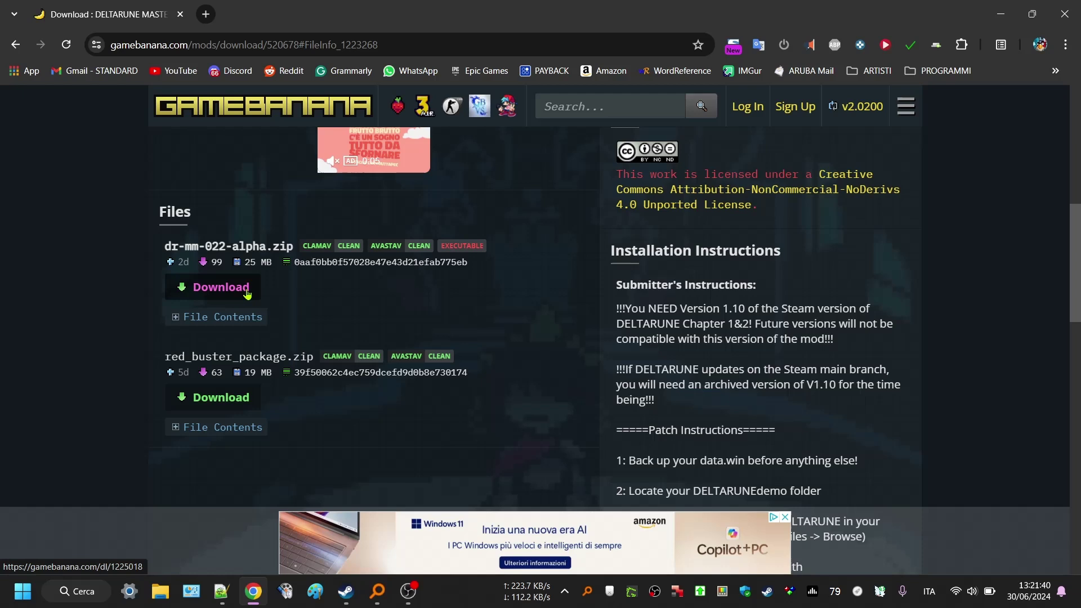
Download dr-mm-022-alpha.zip and red_buster_package.zip, check the download history, and minimize Chrome.
{"action": "left_click", "coordinate": [247, 286]}
{"action": "left_click", "coordinate": [220, 397]}
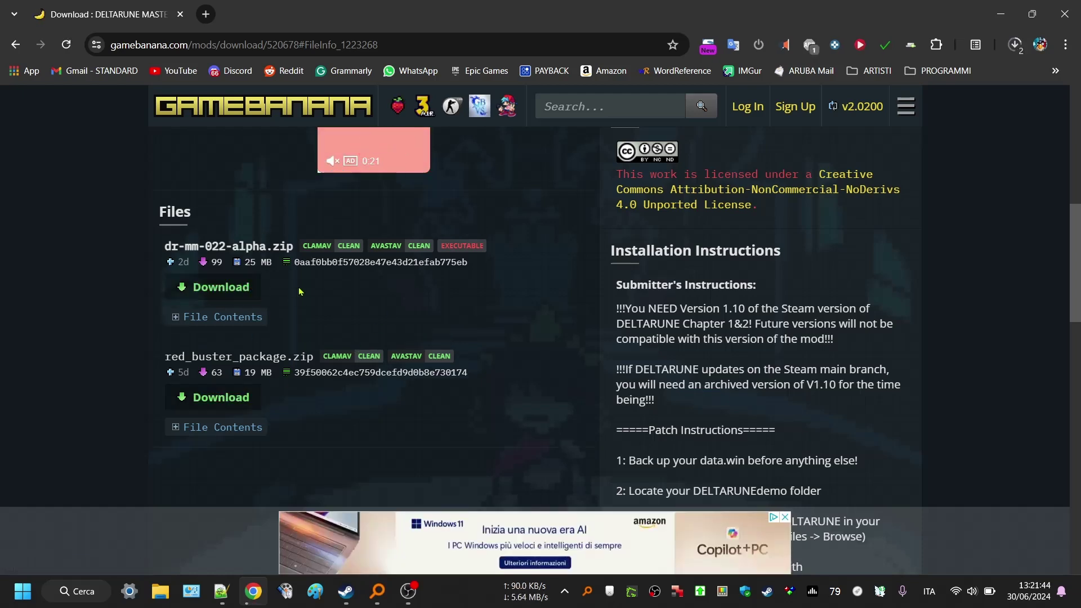
{"action": "left_click", "coordinate": [1015, 45]}
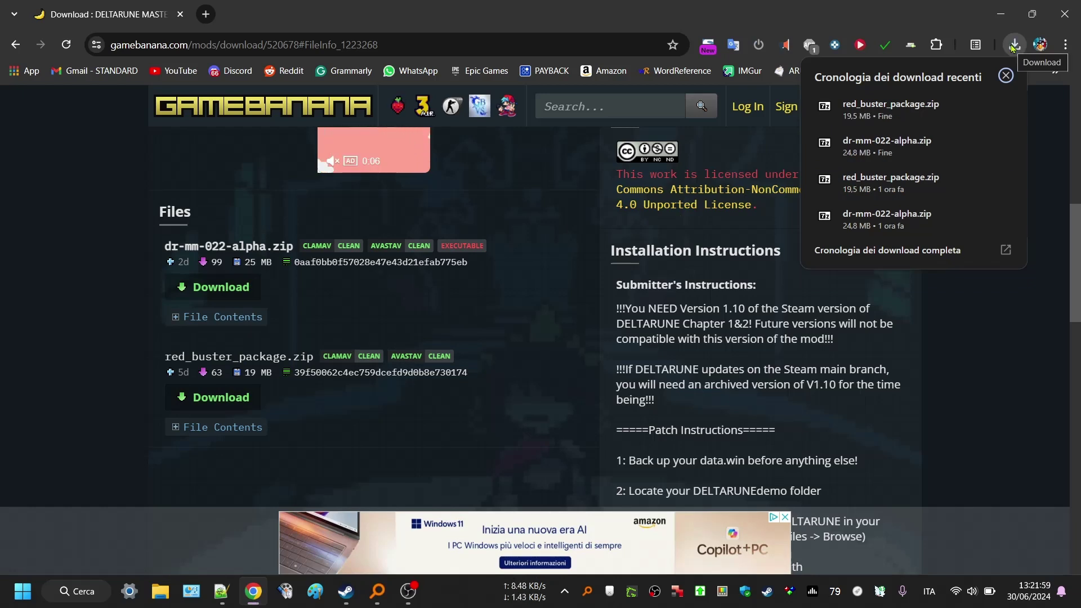
{"action": "left_click", "coordinate": [895, 250]}
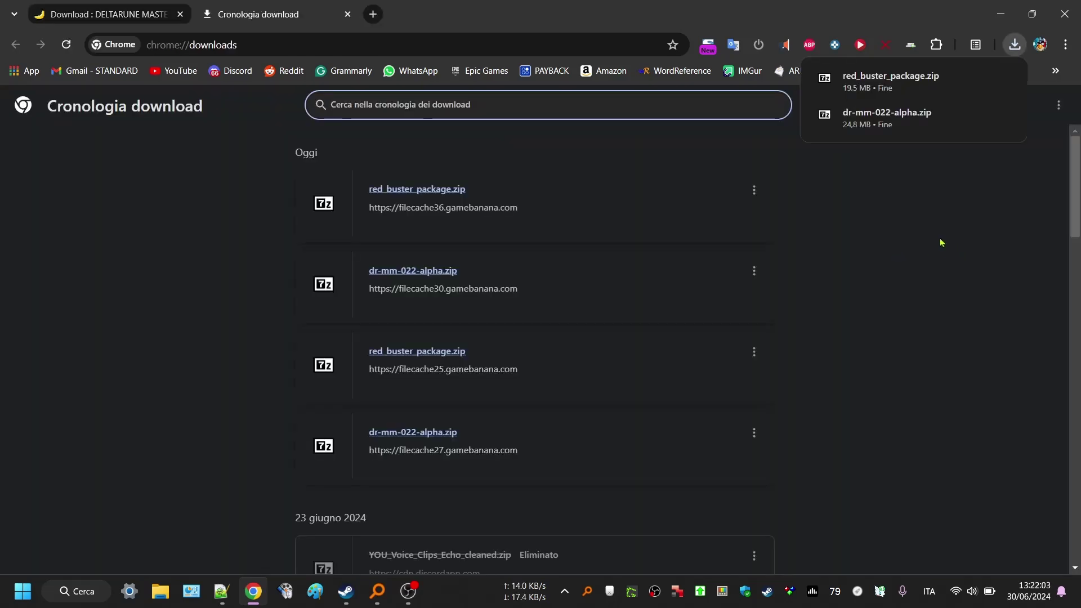
{"action": "left_click", "coordinate": [999, 18]}
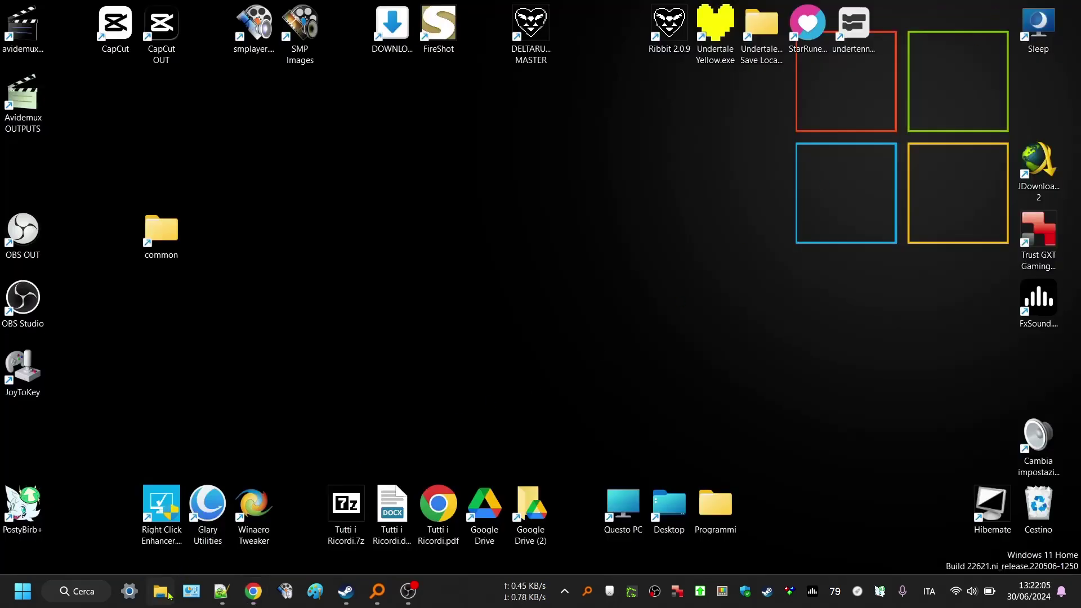
In D:\DOWNLOADS, preview the contents of red_buster_package.zip and dr-mm-022-alpha.zip in 7-Zip.
{"action": "left_click", "coordinate": [168, 595]}
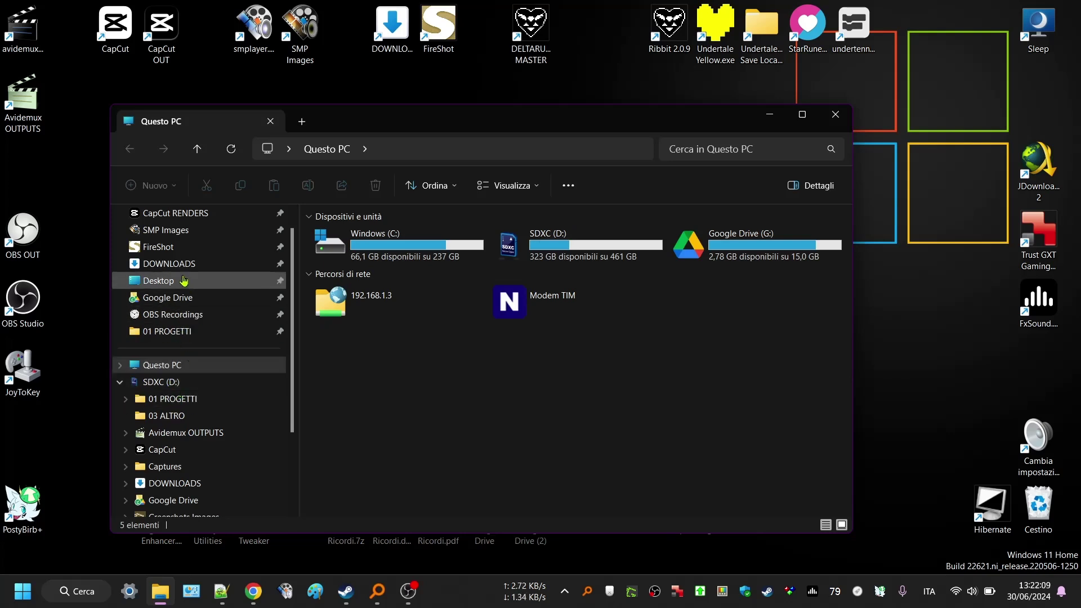
{"action": "left_click", "coordinate": [169, 263]}
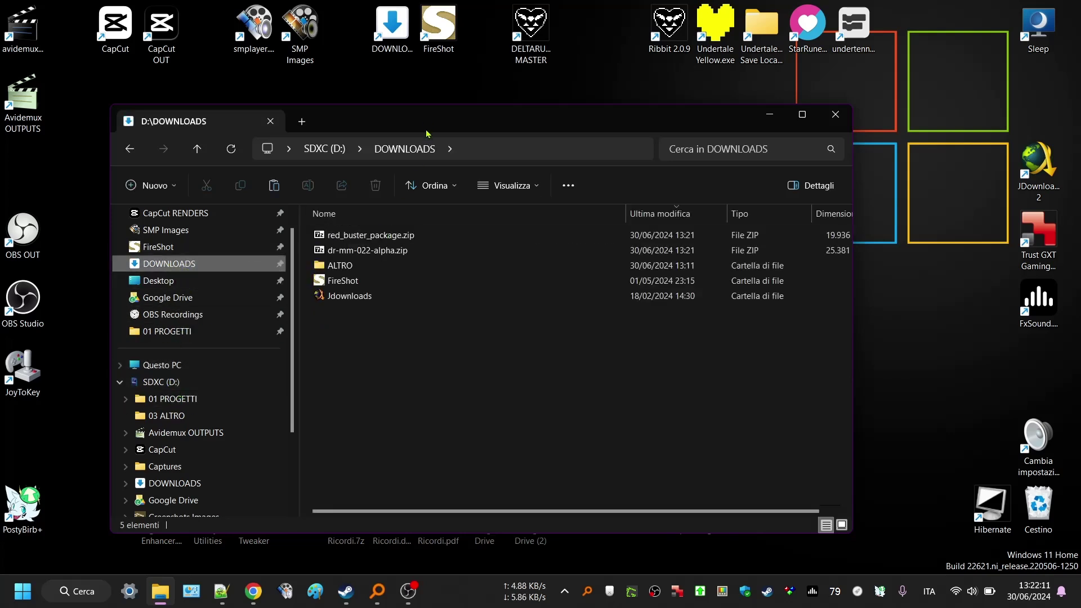
{"action": "left_click_drag", "start_coordinate": [426, 134], "coordinate": [702, 115]}
{"action": "left_click", "coordinate": [639, 221]}
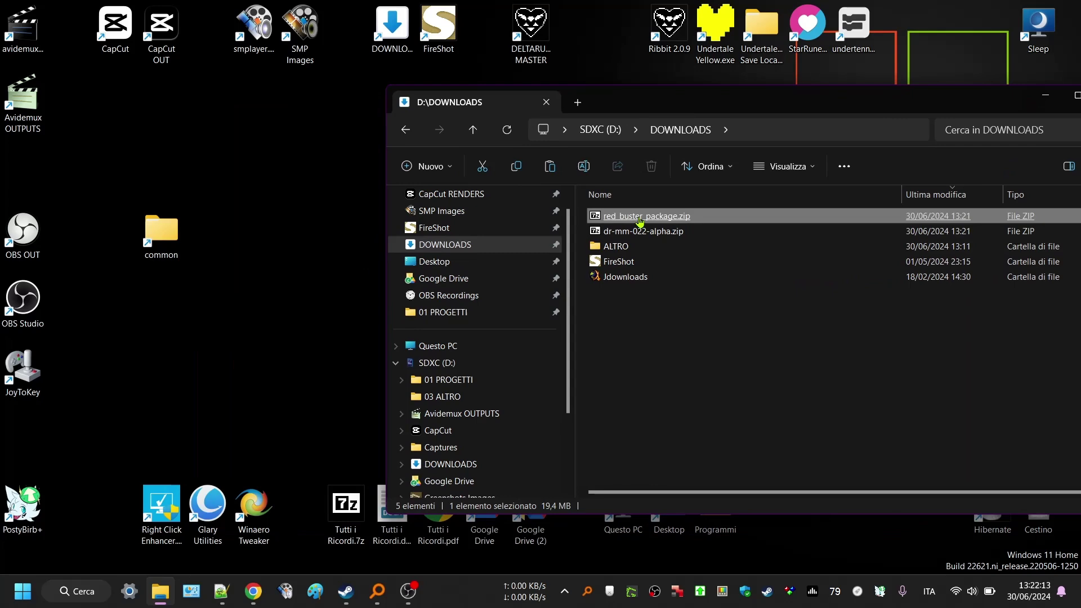
{"action": "double_click", "coordinate": [640, 221]}
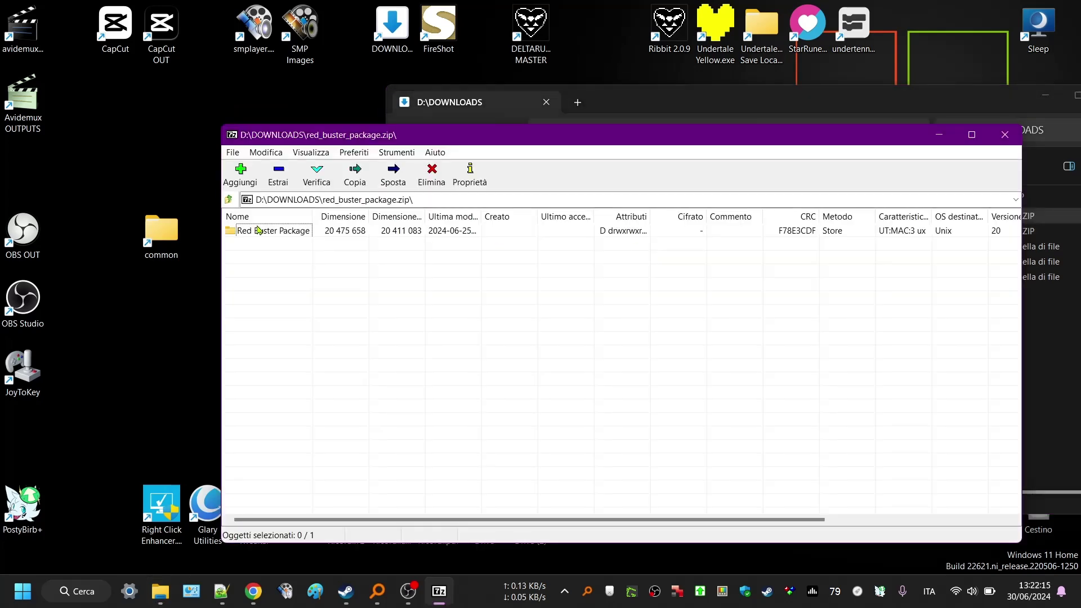
{"action": "left_click", "coordinate": [1005, 135]}
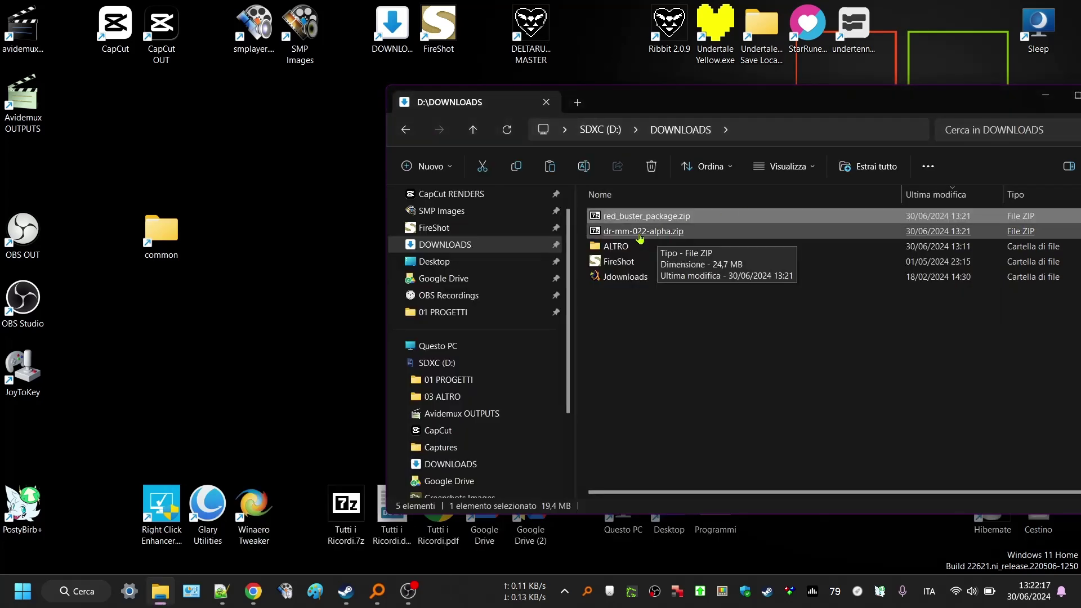
{"action": "double_click", "coordinate": [639, 234]}
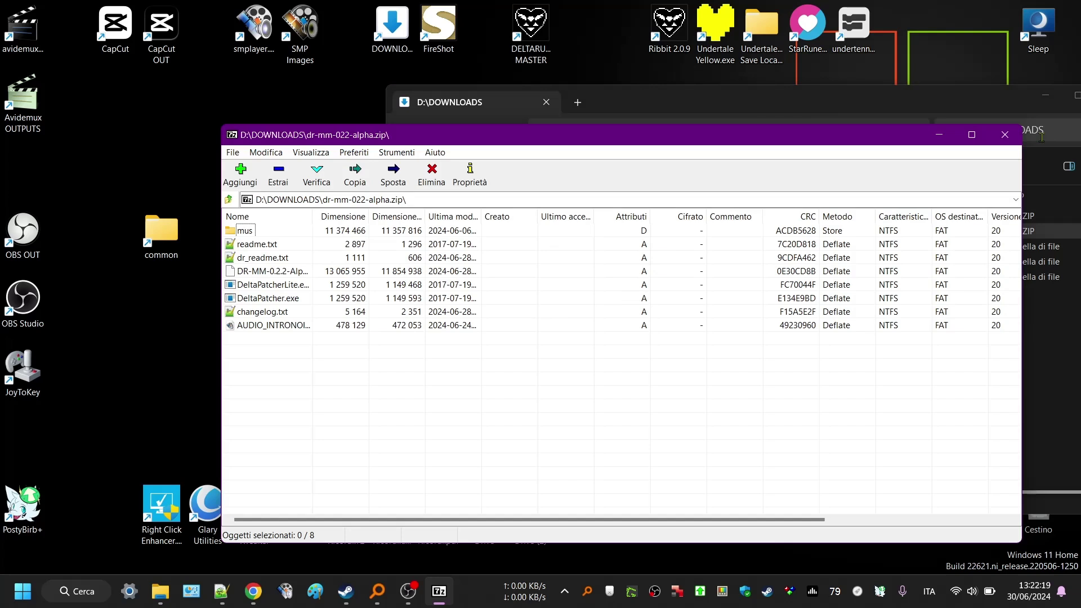
{"action": "left_click", "coordinate": [1004, 134]}
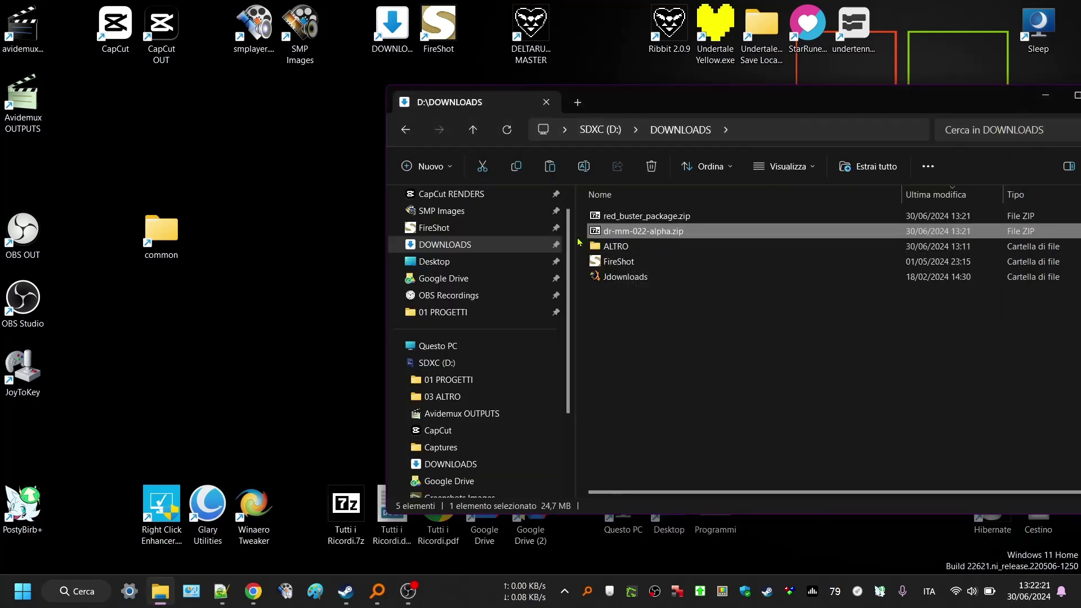
Extract both zips into their own folders with 7-Zip's Estrai in option.
{"action": "left_click_drag", "start_coordinate": [579, 243], "coordinate": [585, 211]}
{"action": "right_click", "coordinate": [628, 215]}
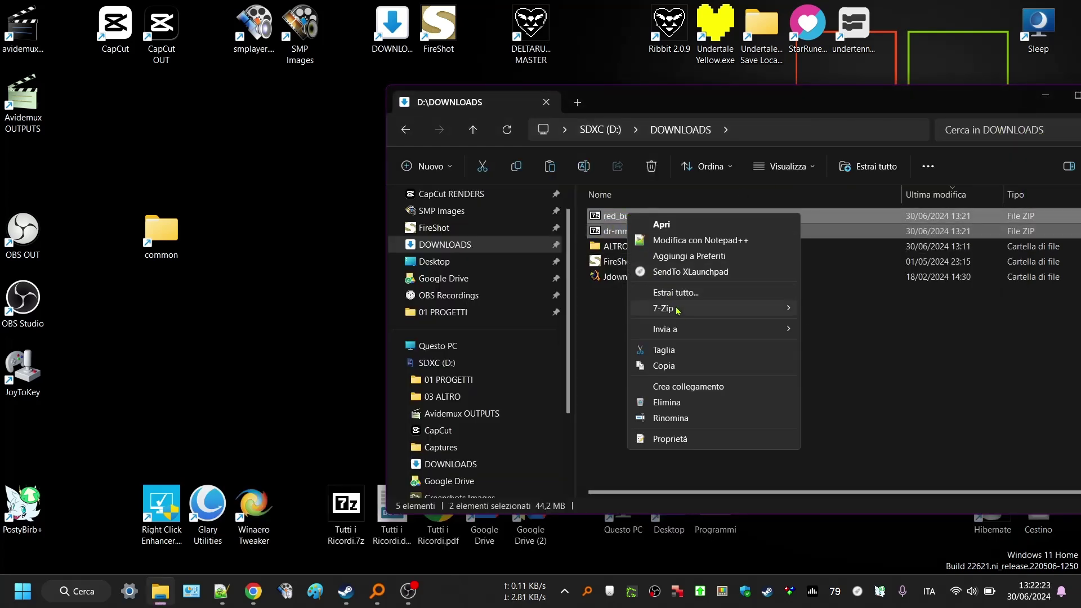
{"action": "mouse_move", "coordinate": [678, 311]}
{"action": "left_click", "coordinate": [825, 309]}
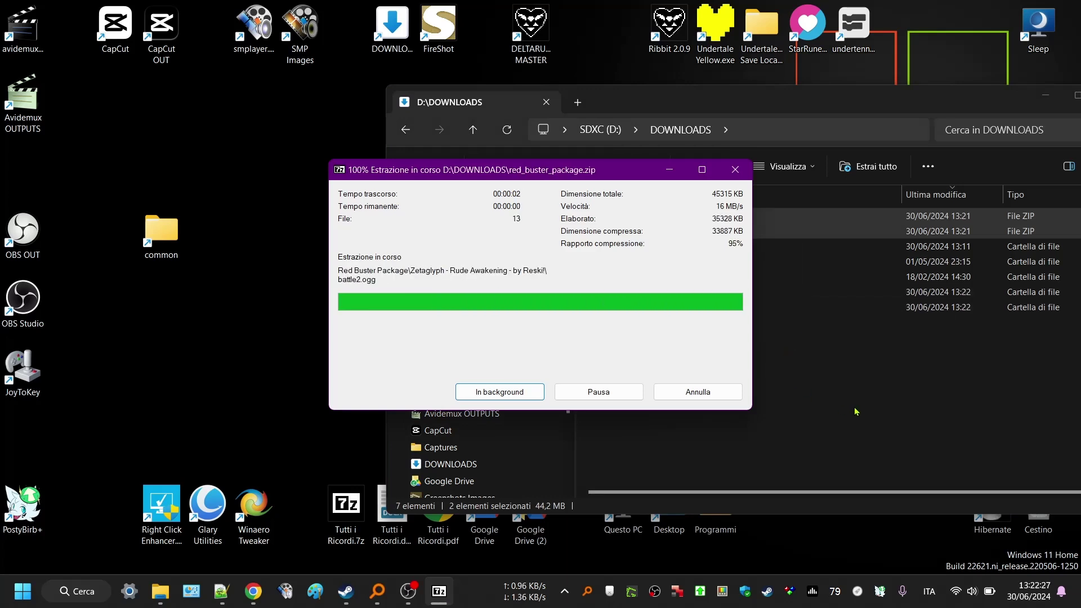
{"action": "left_click", "coordinate": [820, 405]}
{"action": "left_click_drag", "start_coordinate": [696, 106], "coordinate": [513, 109]}
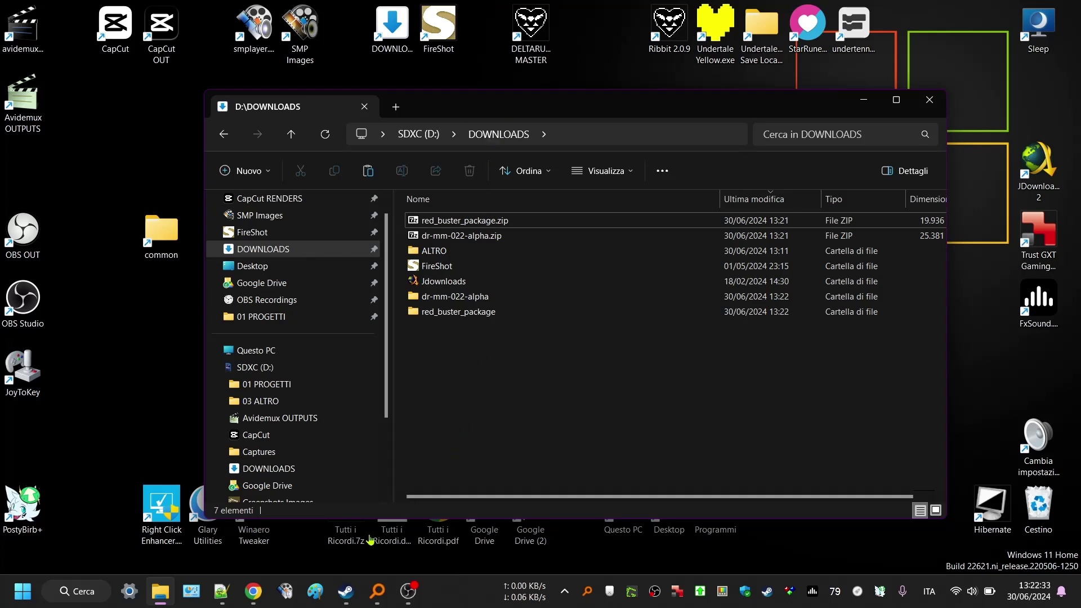
Browse the DELTARUNE (Chapter 1 & 2 DEMO) local files via Steam Proprietà > File installati.
{"action": "left_click", "coordinate": [346, 591]}
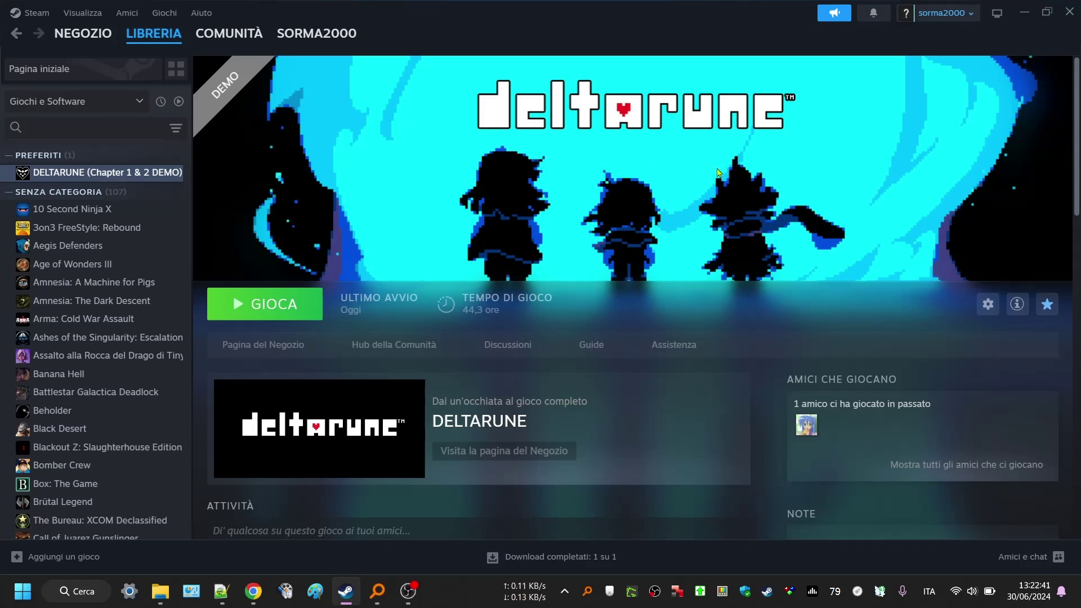
{"action": "left_click", "coordinate": [985, 305]}
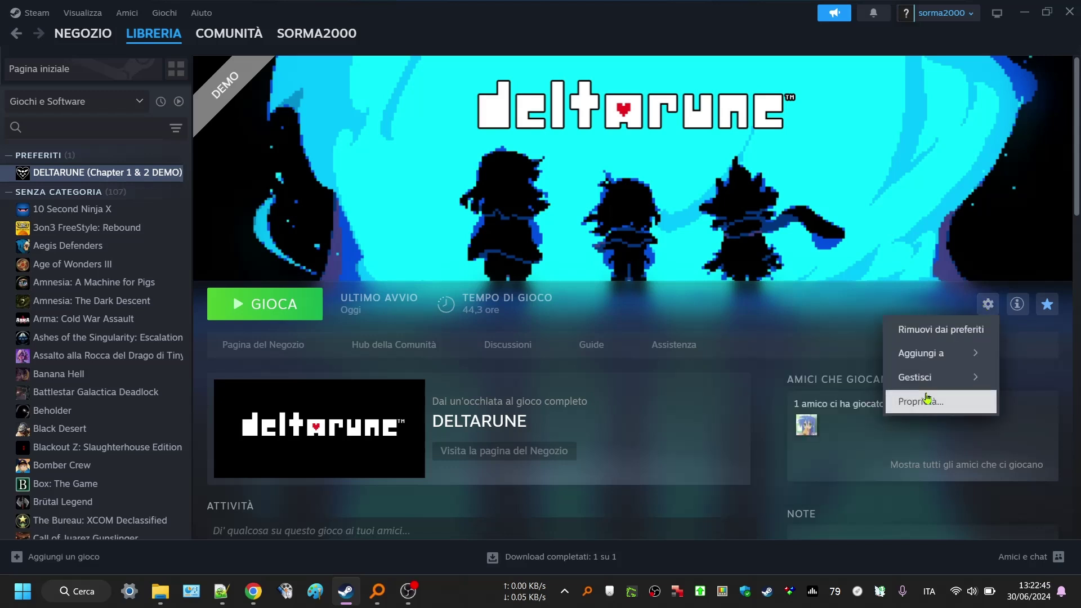
{"action": "left_click", "coordinate": [929, 400]}
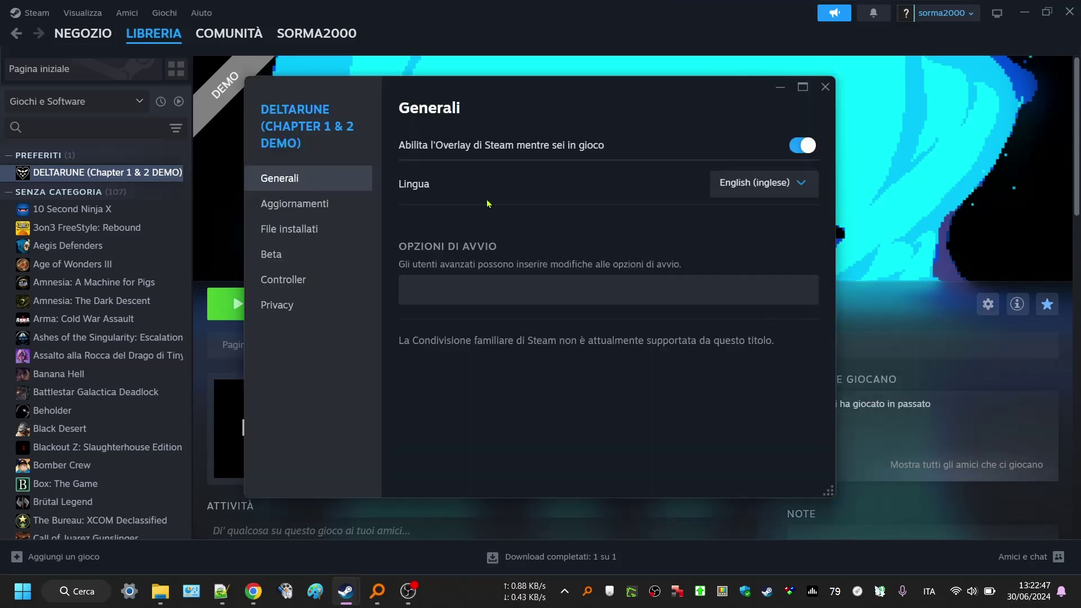
{"action": "left_click", "coordinate": [291, 229]}
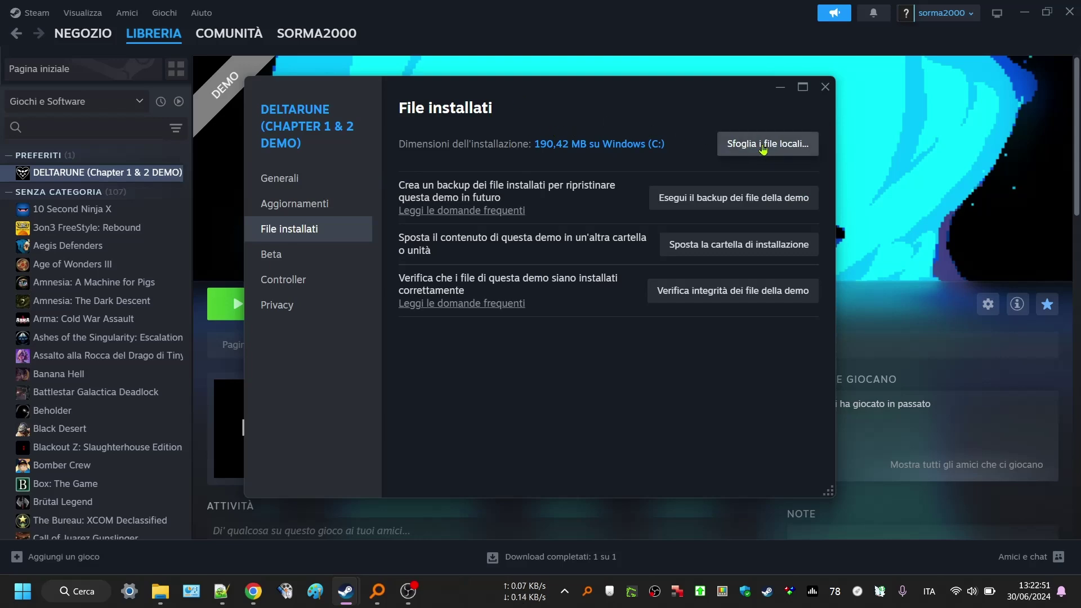
{"action": "left_click", "coordinate": [721, 158]}
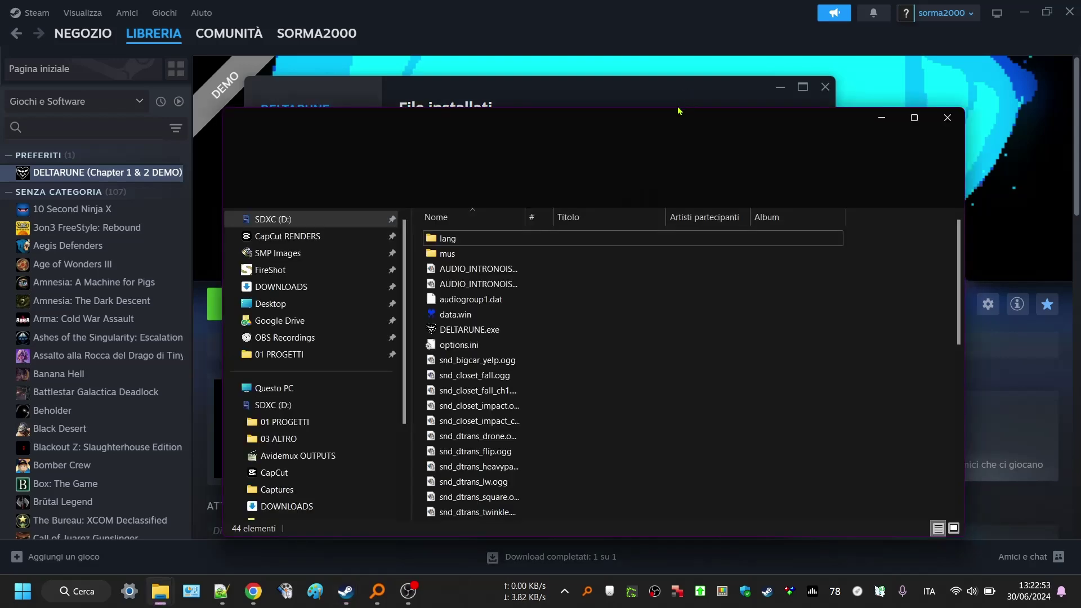
Close the extra DOWNLOADS window, position the game folder window, and return to Steam's DELTARUNE page.
{"action": "left_click", "coordinate": [1023, 13]}
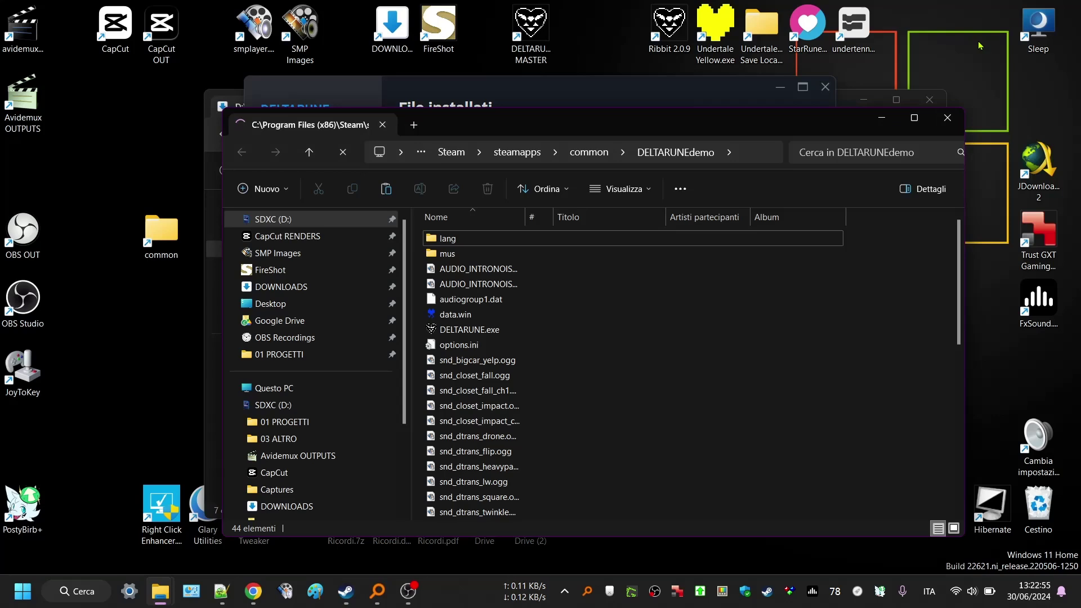
{"action": "left_click", "coordinate": [864, 99]}
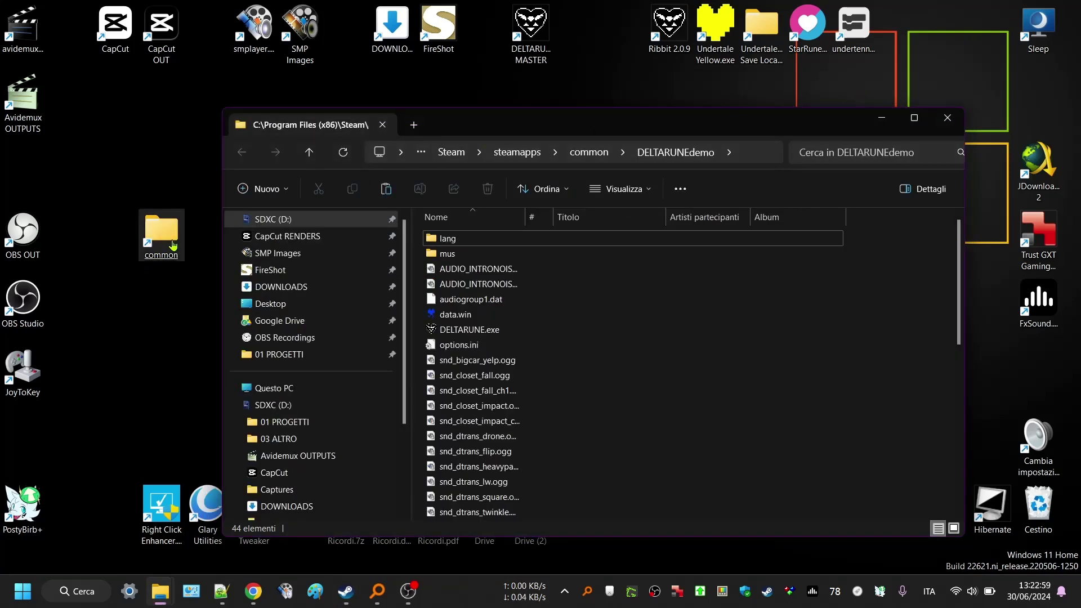
{"action": "left_click_drag", "start_coordinate": [590, 120], "coordinate": [580, 90]}
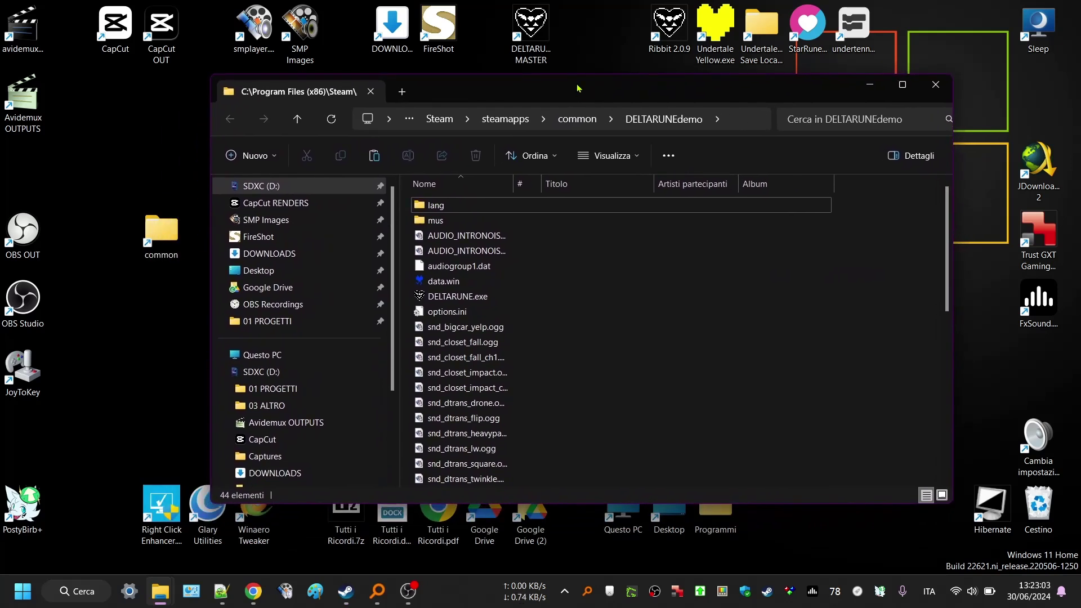
{"action": "left_click_drag", "start_coordinate": [577, 88], "coordinate": [565, 99]}
{"action": "mouse_move", "coordinate": [345, 591]}
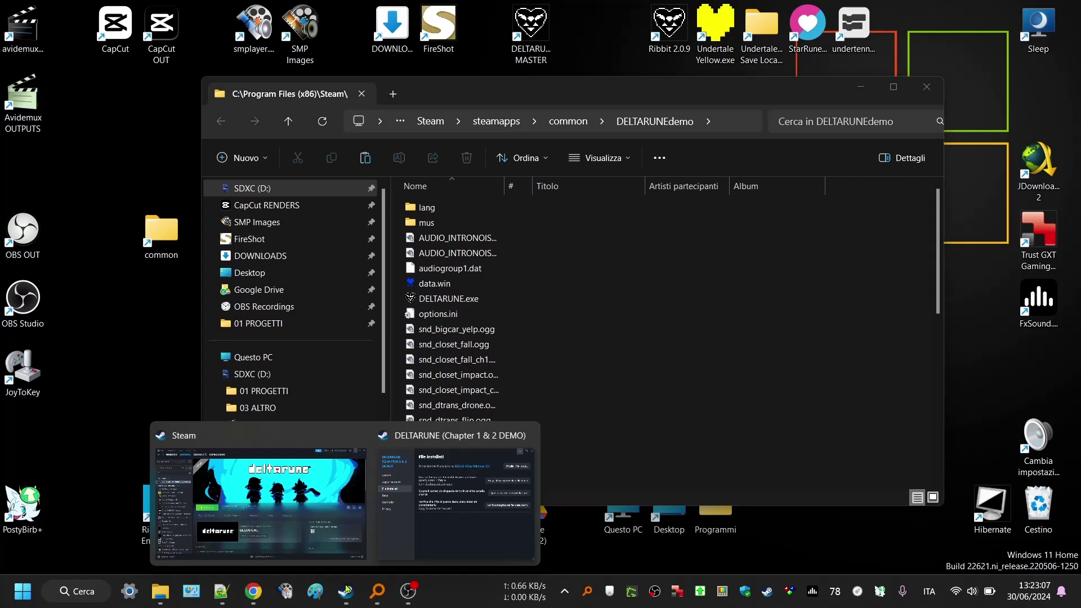
{"action": "left_click", "coordinate": [315, 496]}
Launch the DELTARUNE demo and continue Chapter 1 from the third save file.
{"action": "left_click", "coordinate": [288, 313]}
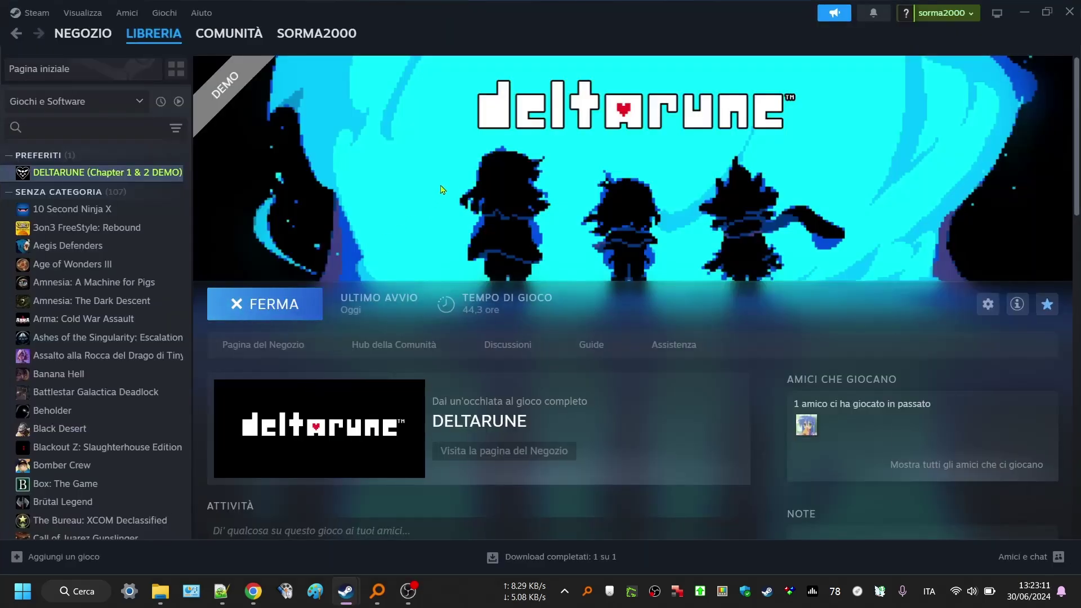
{"action": "key", "text": "Down"}
{"action": "key", "text": "Down"}
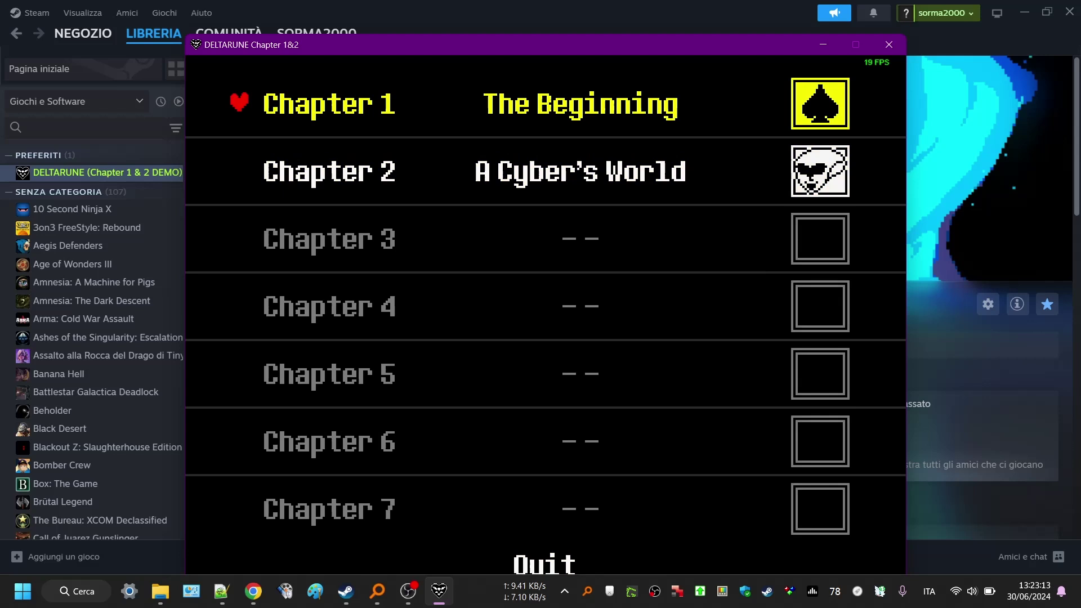
{"action": "key", "text": "Return"}
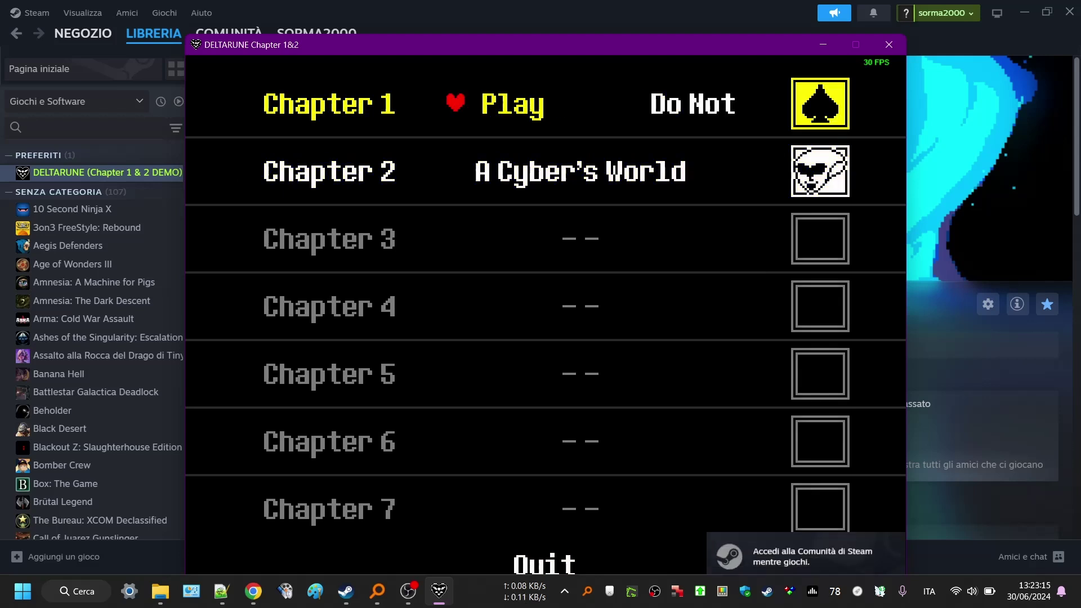
{"action": "key", "text": "Return"}
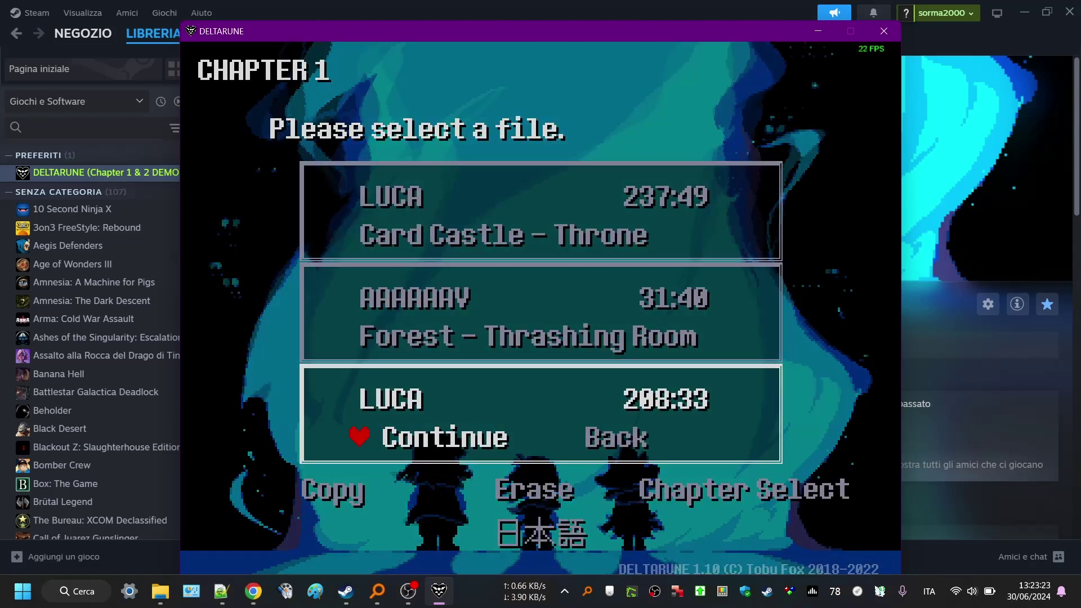
{"action": "key", "text": "Return"}
Walk Kris around, open and close the item menu, then quit the game with Alt+F4.
{"action": "key", "text": "Left"}
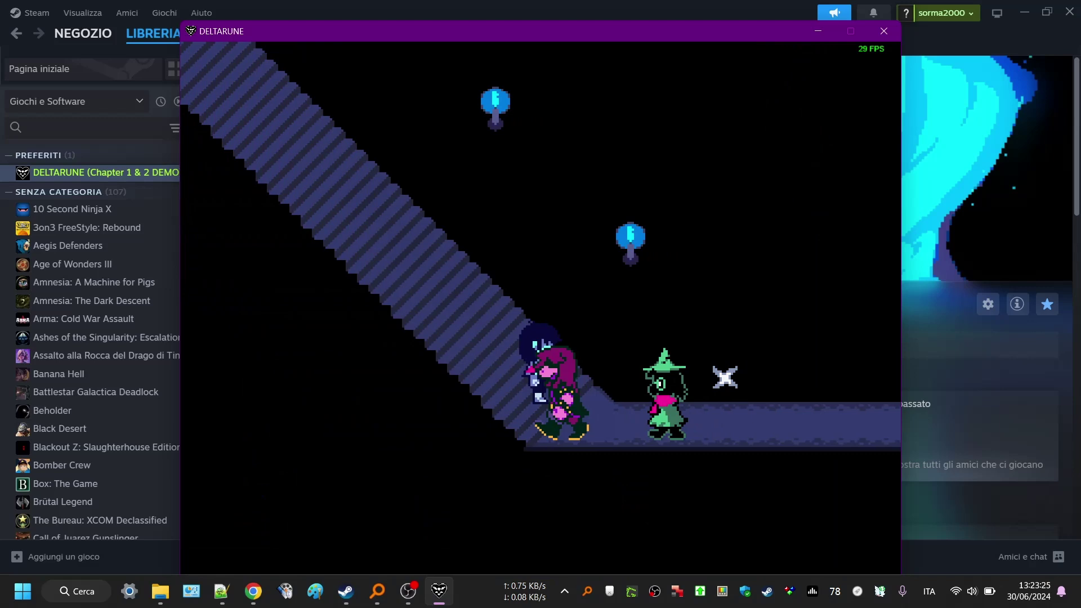
{"action": "key", "text": "Right"}
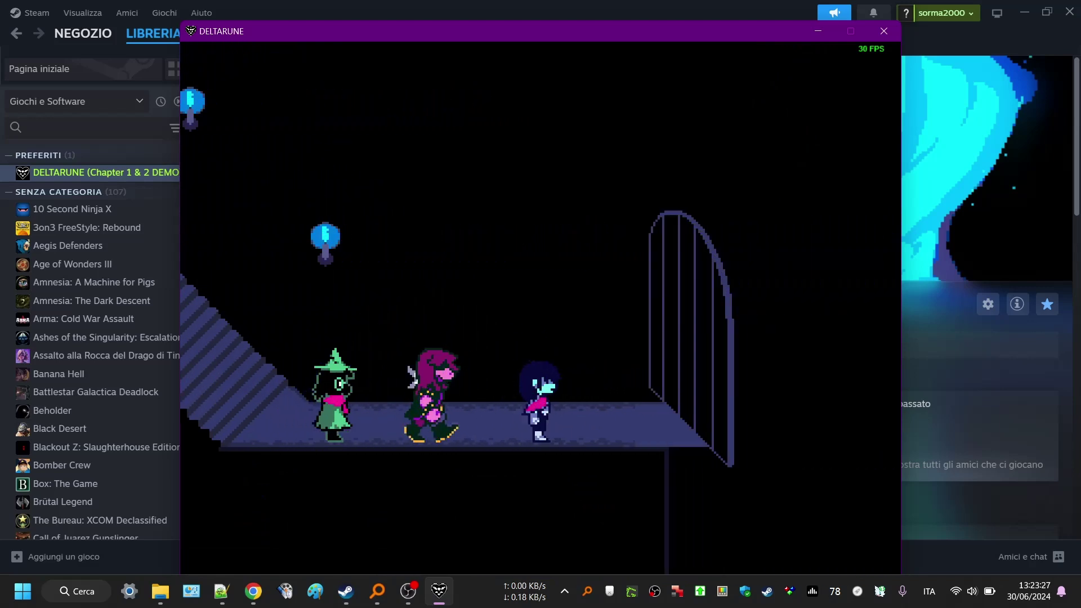
{"action": "key", "text": "Left"}
{"action": "key", "text": "Right"}
{"action": "key", "text": "c"}
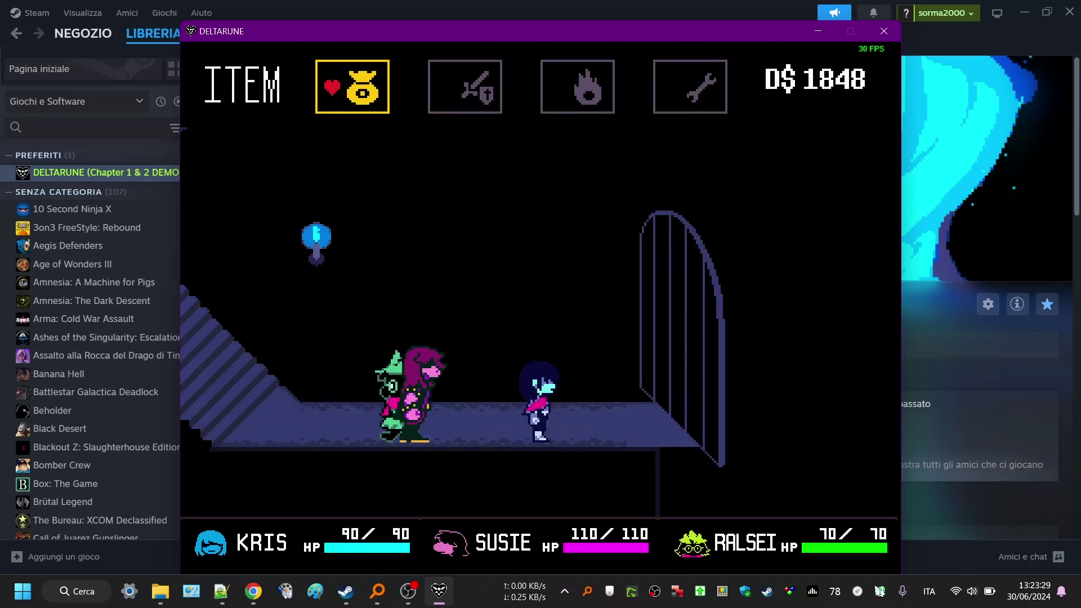
{"action": "key", "text": "x"}
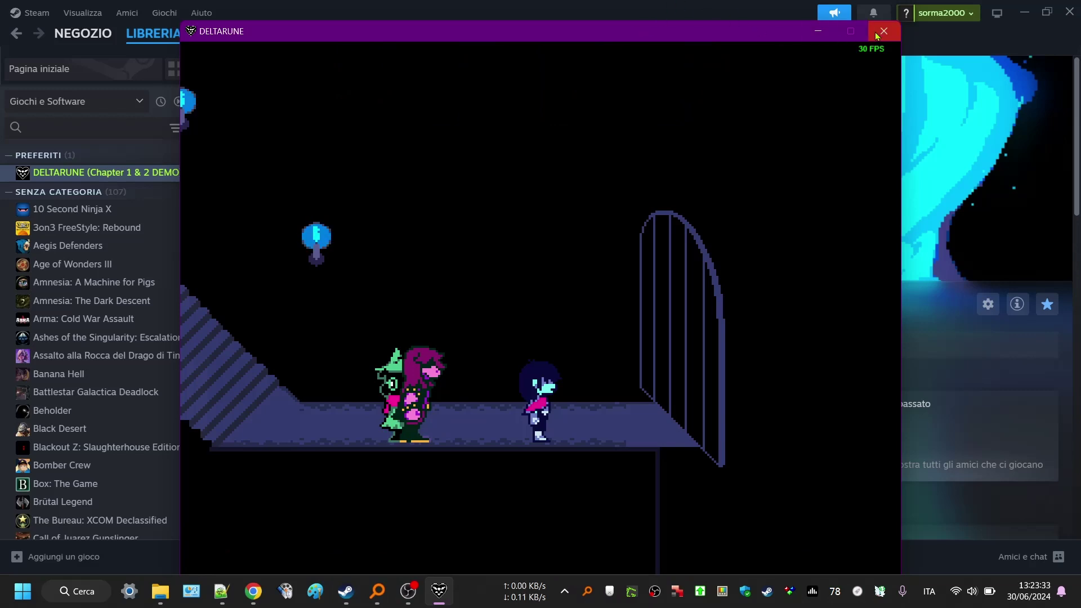
{"action": "key", "text": "alt+F4"}
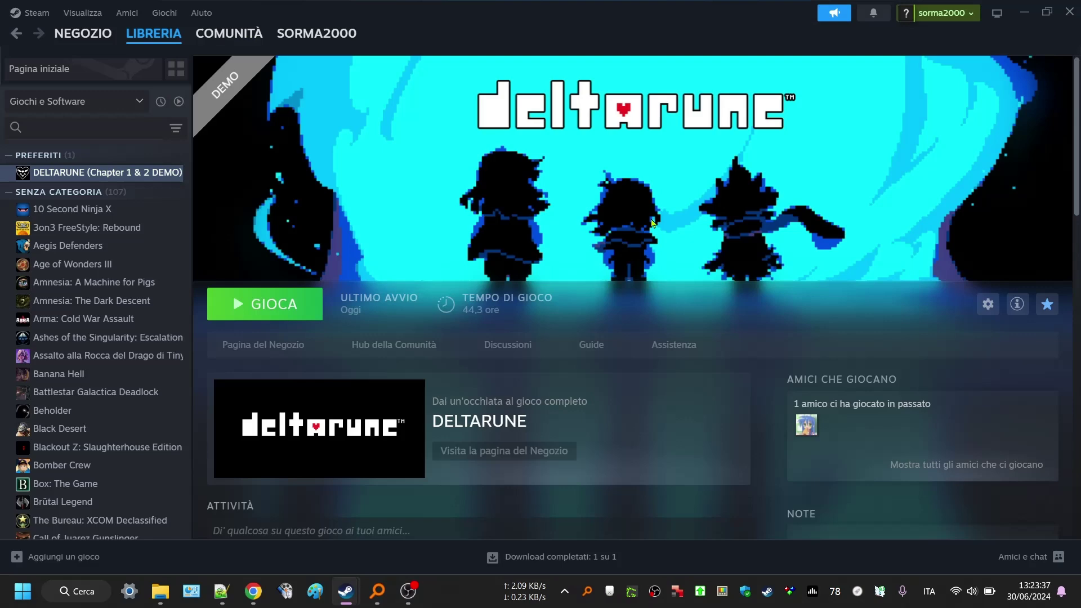
Minimize Steam and inspect the MASTER MOD DELTARUNE backup inside common\BACKUPS.
{"action": "left_click", "coordinate": [1025, 12]}
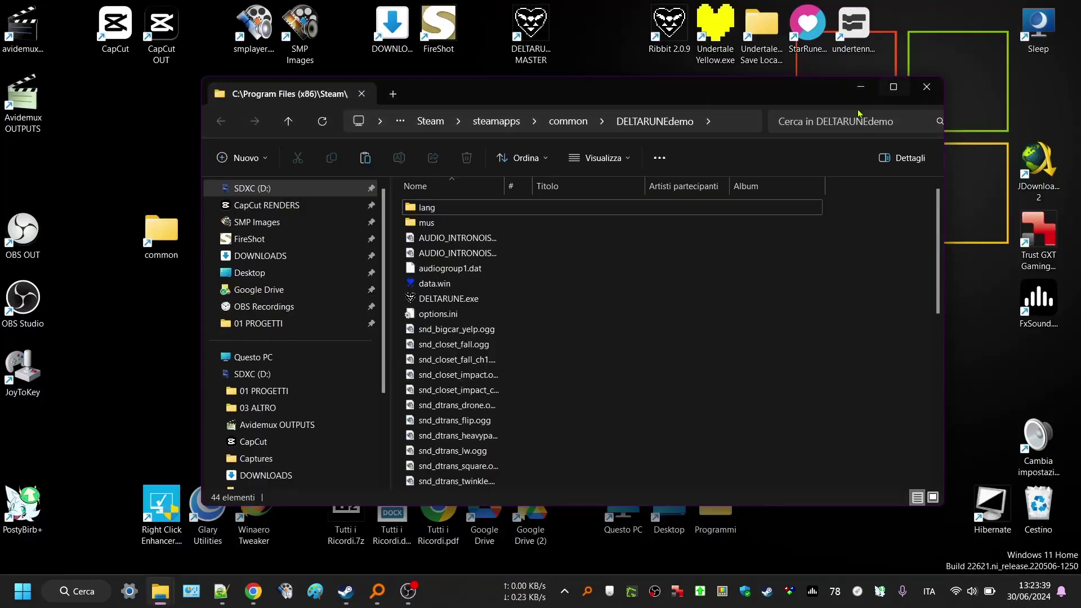
{"action": "left_click", "coordinate": [585, 121]}
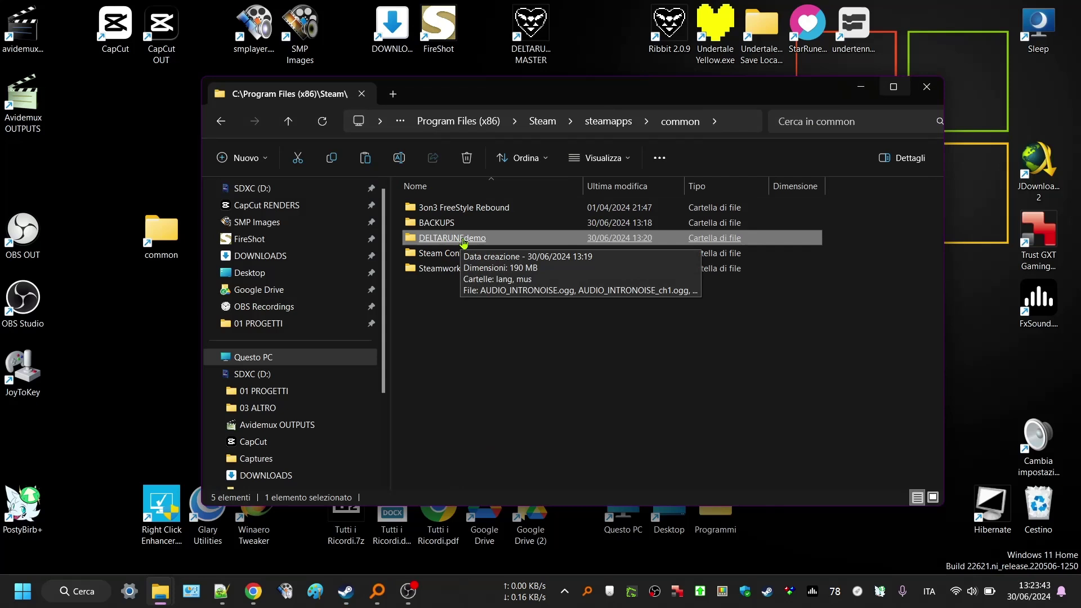
{"action": "double_click", "coordinate": [445, 223]}
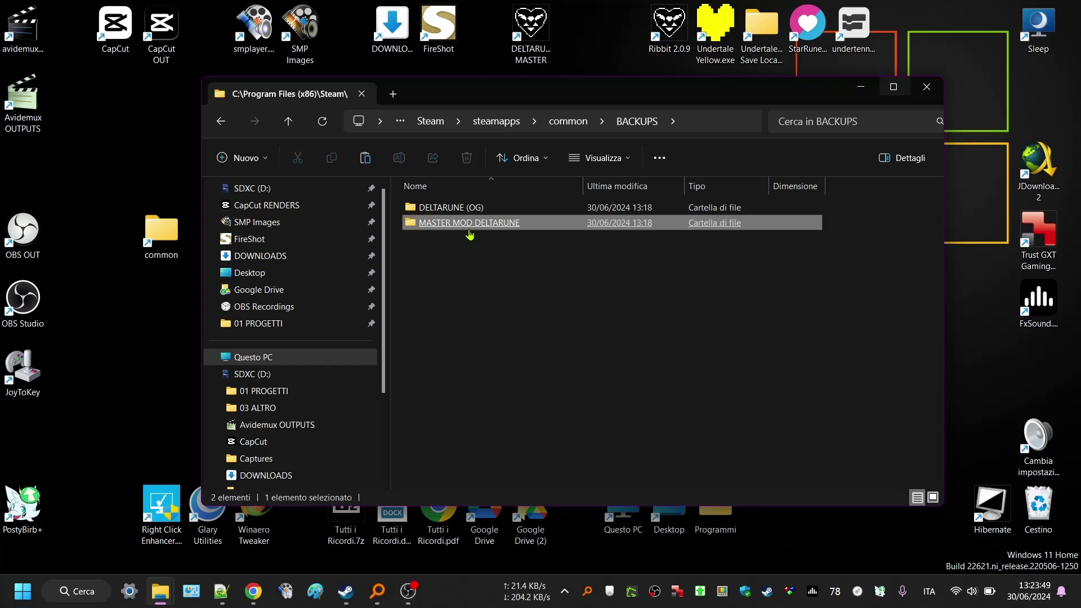
{"action": "left_click", "coordinate": [470, 227]}
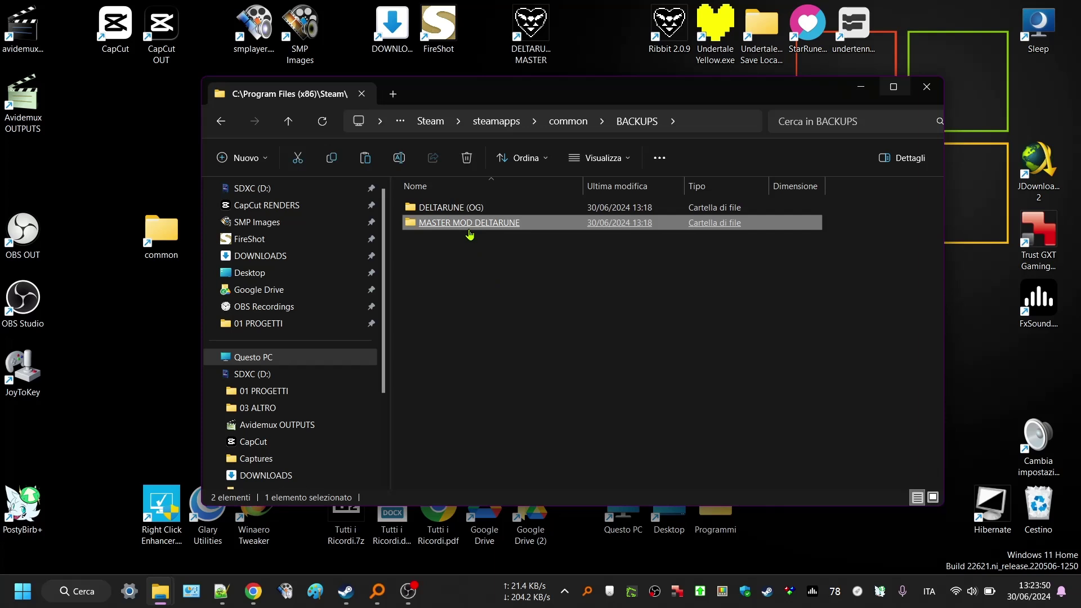
{"action": "left_click", "coordinate": [558, 124]}
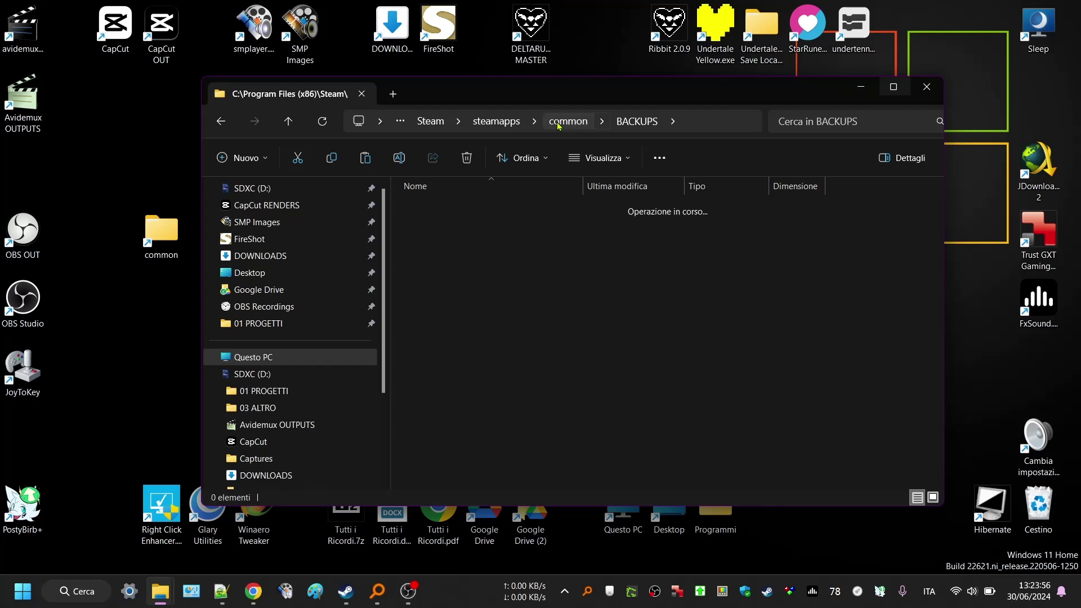
{"action": "left_click", "coordinate": [505, 321]}
Look inside the DELTARUNE (OG) backup, then open the DELTARUNEdemo game folder.
{"action": "left_click", "coordinate": [443, 228]}
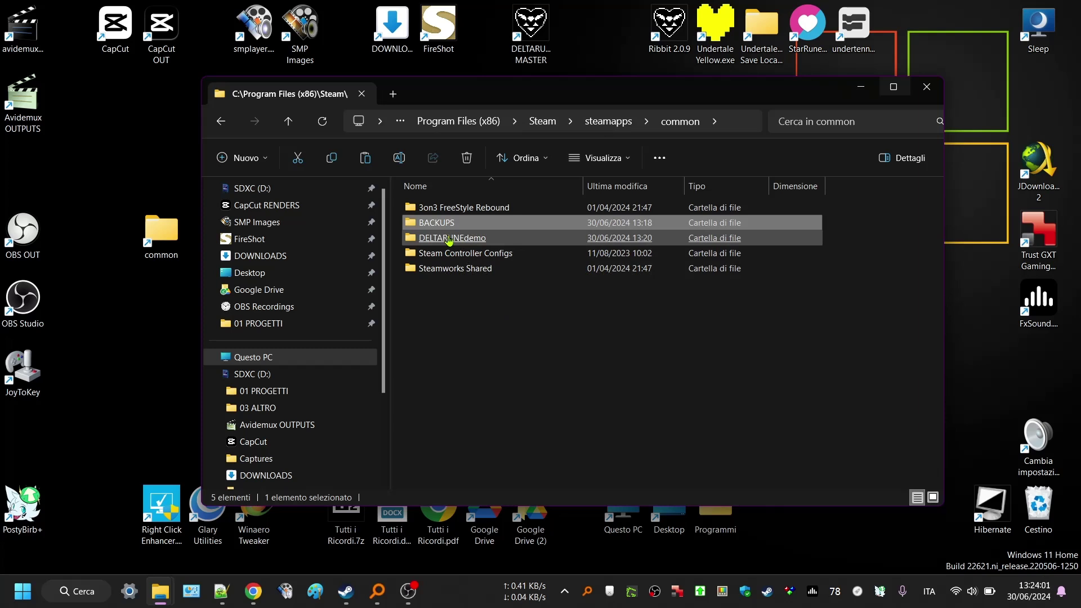
{"action": "double_click", "coordinate": [446, 225]}
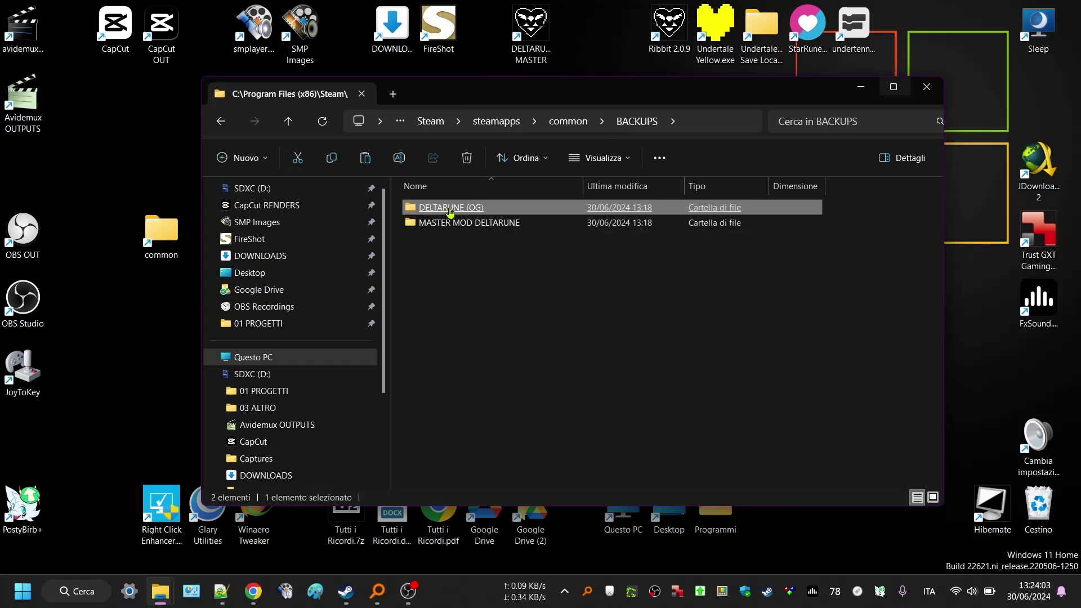
{"action": "double_click", "coordinate": [449, 209]}
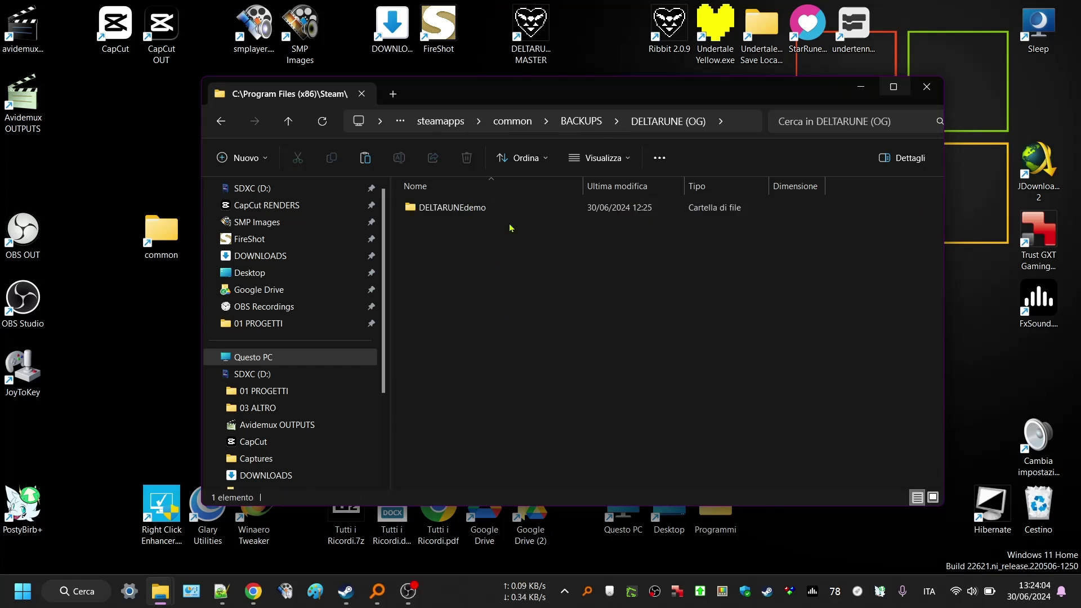
{"action": "left_click", "coordinate": [525, 125]}
{"action": "left_click", "coordinate": [546, 322]}
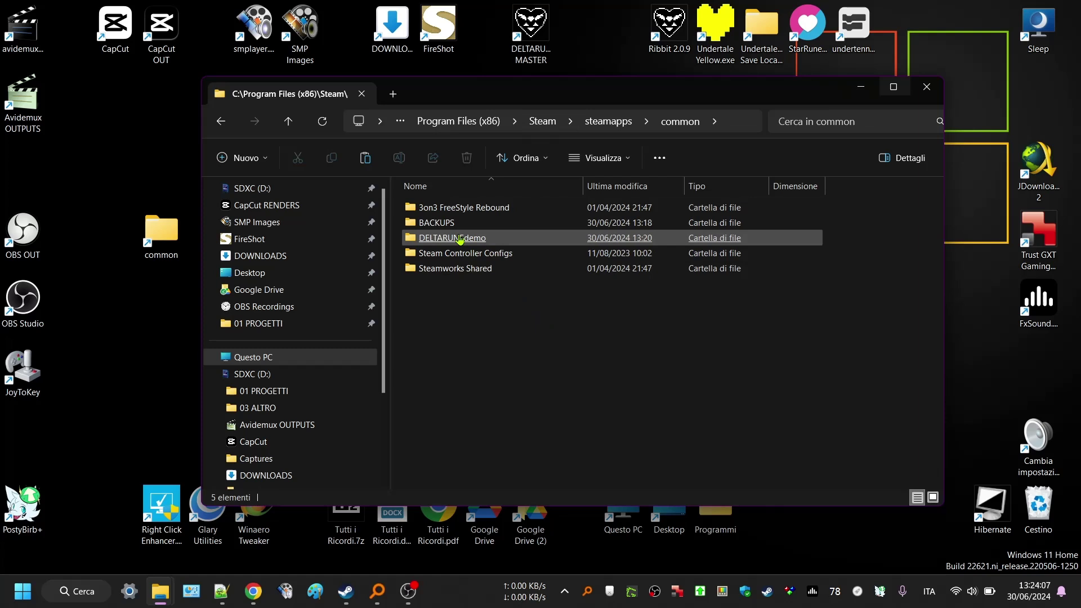
{"action": "double_click", "coordinate": [458, 239]}
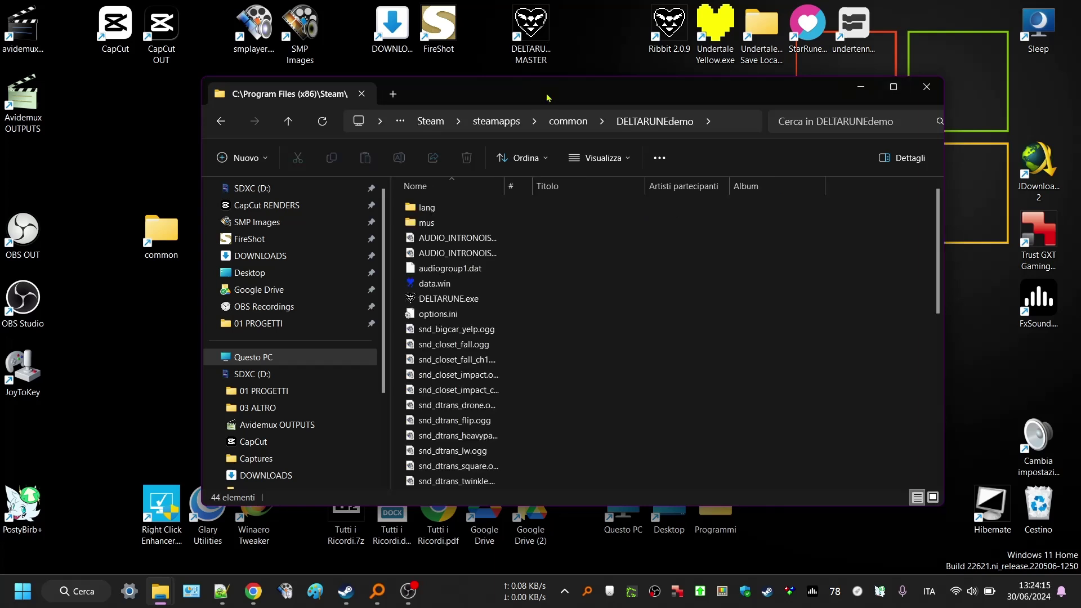
Open D:\DOWNLOADS\dr-mm-022-alpha in a second window, showing DeltaPatcher.exe and its mus folder.
{"action": "left_click_drag", "start_coordinate": [546, 93], "coordinate": [444, 96]}
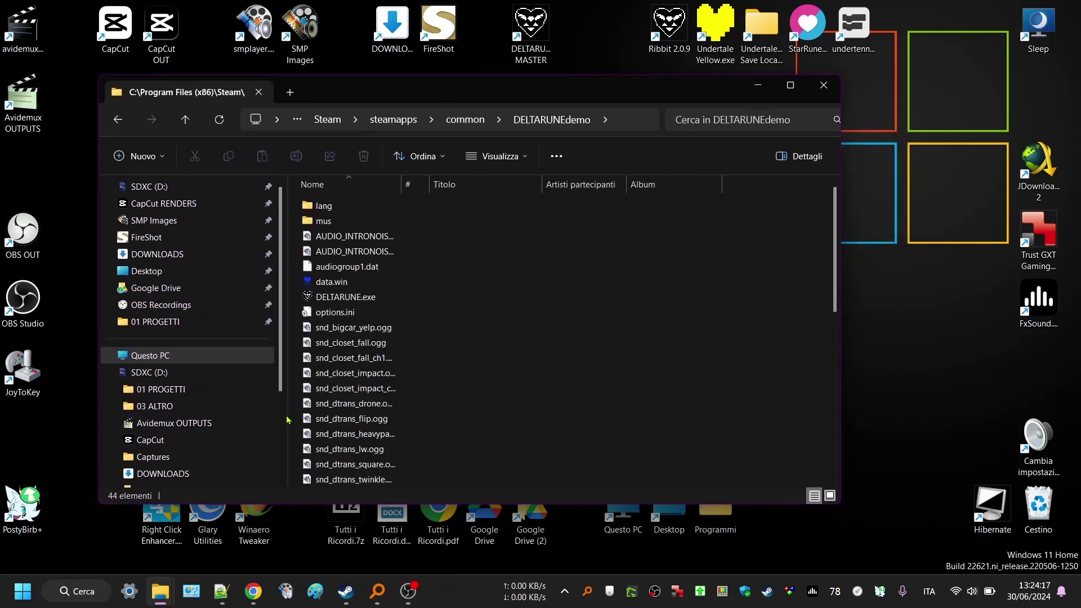
{"action": "middle_click", "coordinate": [163, 591]}
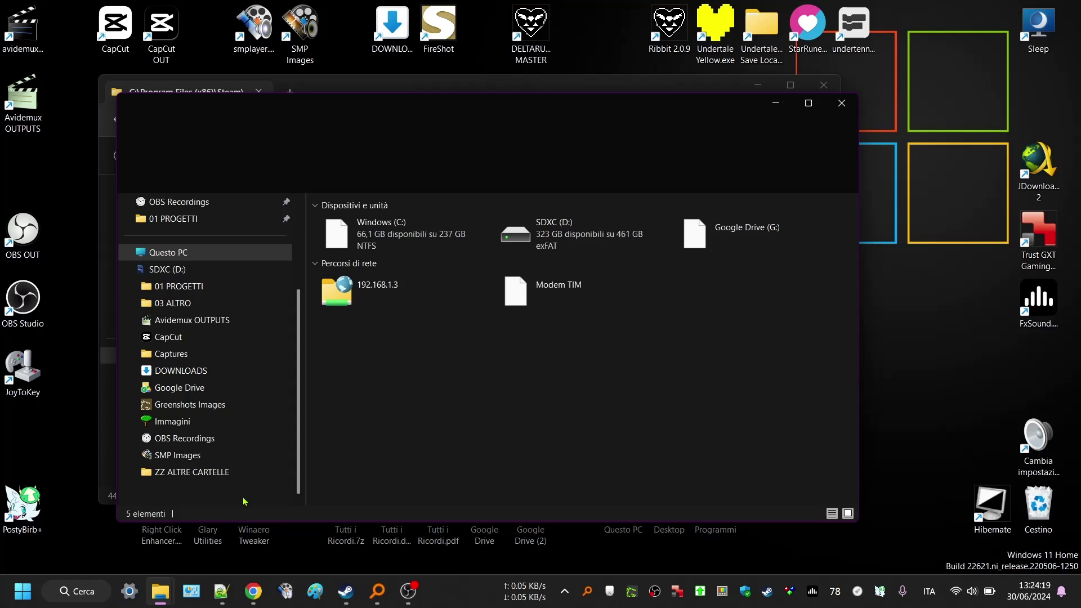
{"action": "left_click_drag", "start_coordinate": [551, 106], "coordinate": [794, 123]}
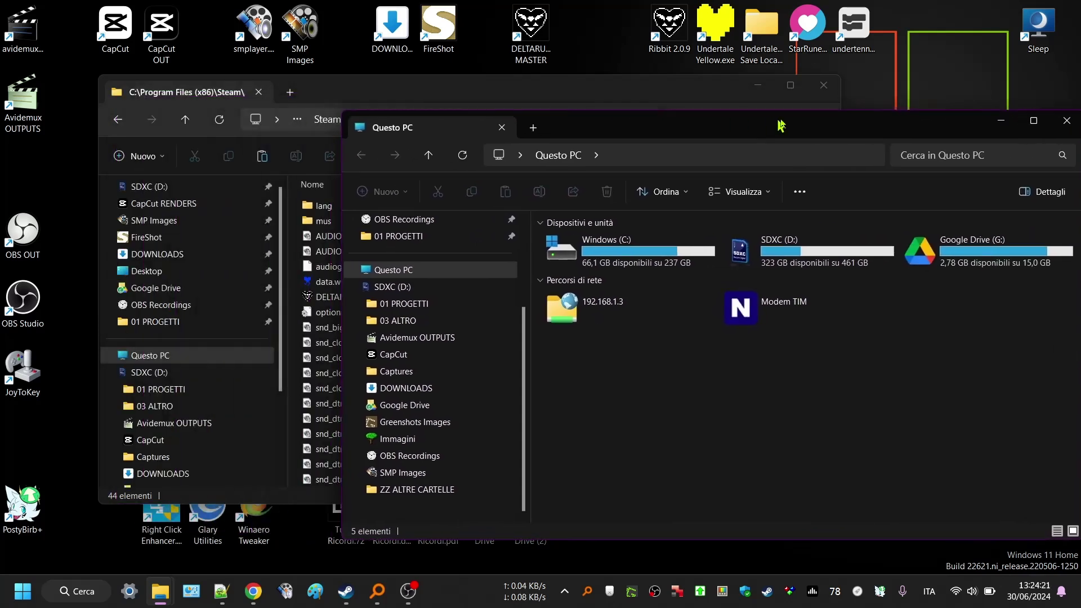
{"action": "left_click", "coordinate": [433, 388]}
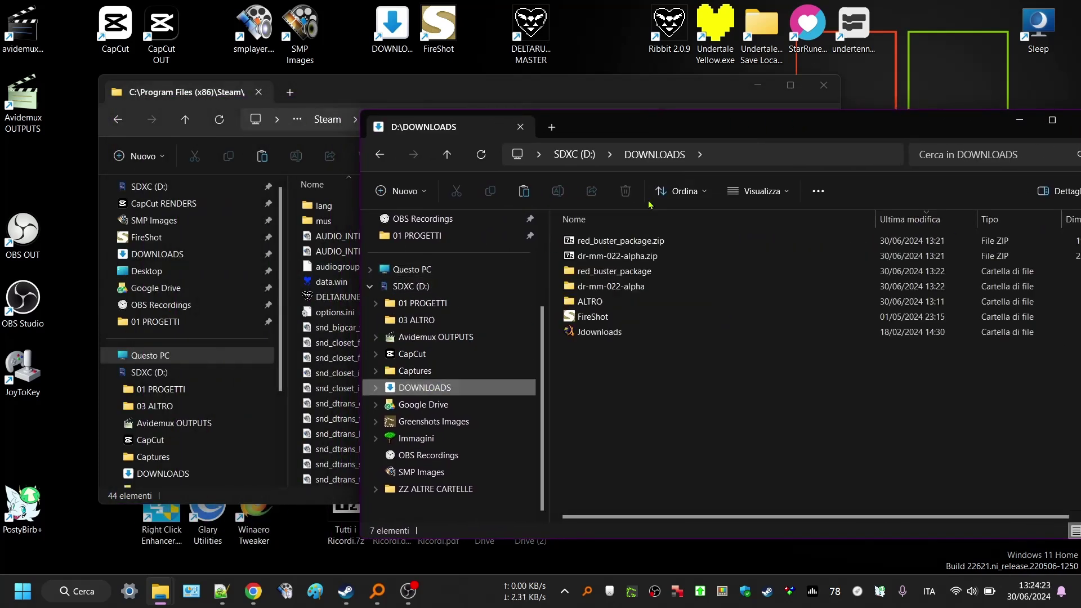
{"action": "left_click_drag", "start_coordinate": [669, 127], "coordinate": [826, 136]}
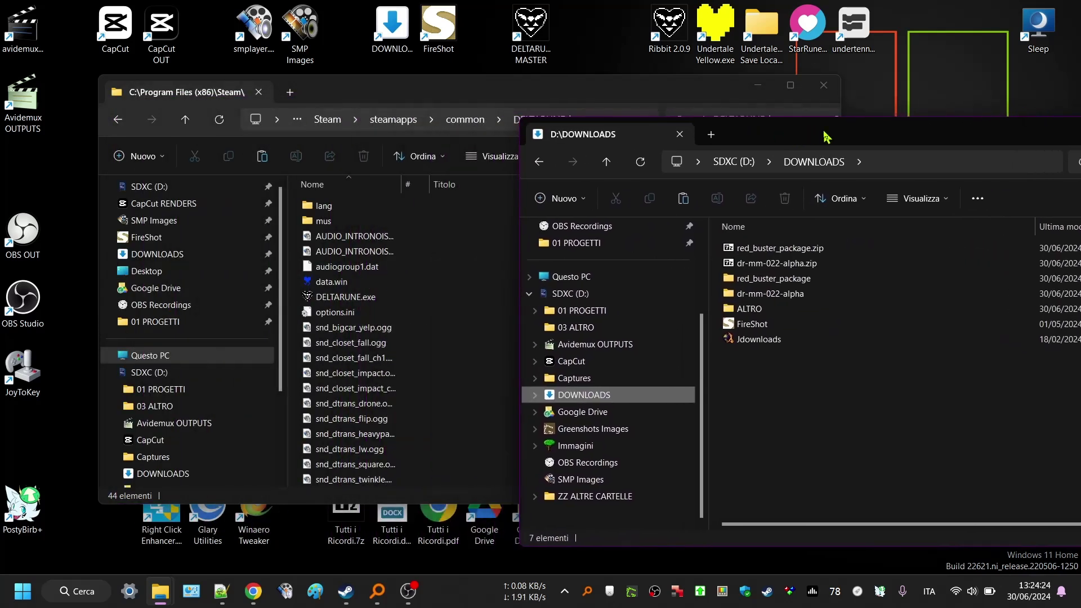
{"action": "left_click", "coordinate": [789, 281]}
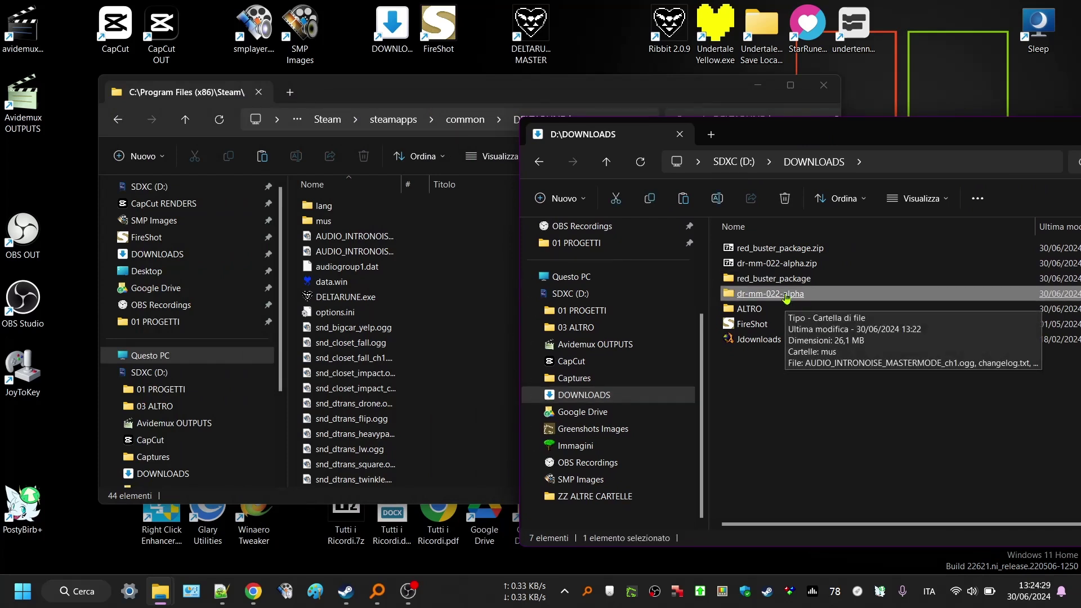
{"action": "double_click", "coordinate": [786, 296]}
{"action": "left_click", "coordinate": [785, 294]}
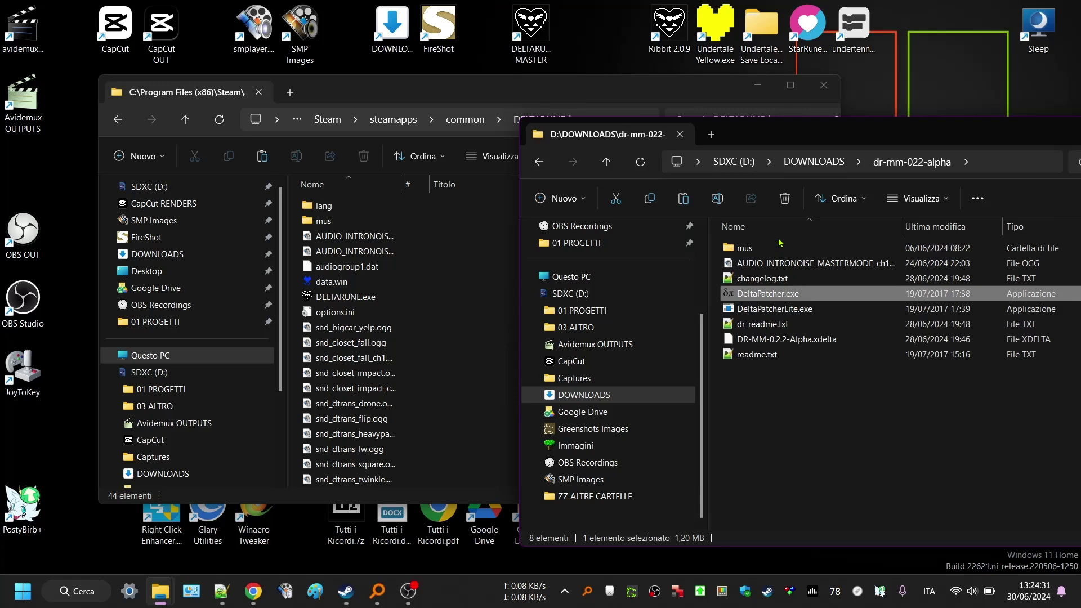
{"action": "left_click", "coordinate": [749, 249]}
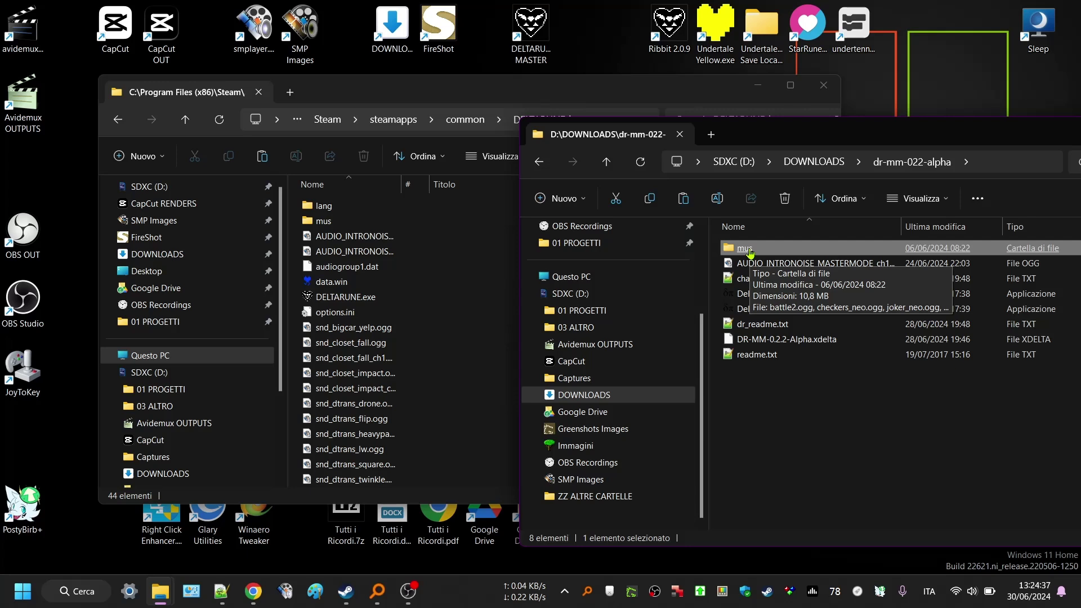
Drag the mod's mus folder and AUDIO_INTRONOISE_MASTERMODE_ch1.ogg into DELTARUNEdemo, then refresh.
{"action": "left_click_drag", "start_coordinate": [748, 252], "coordinate": [322, 226]}
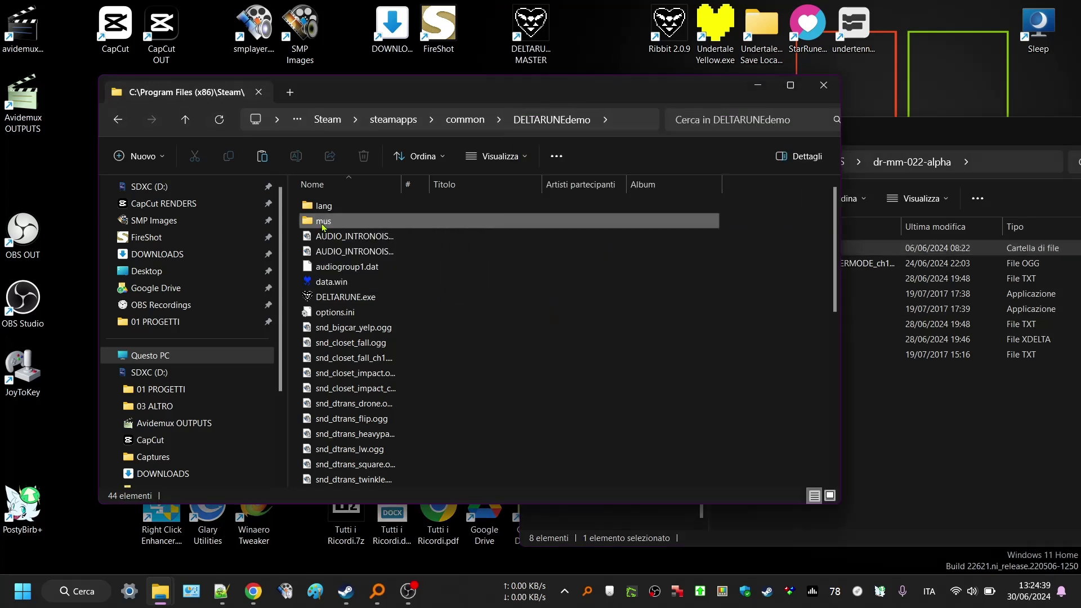
{"action": "left_click", "coordinate": [322, 226]}
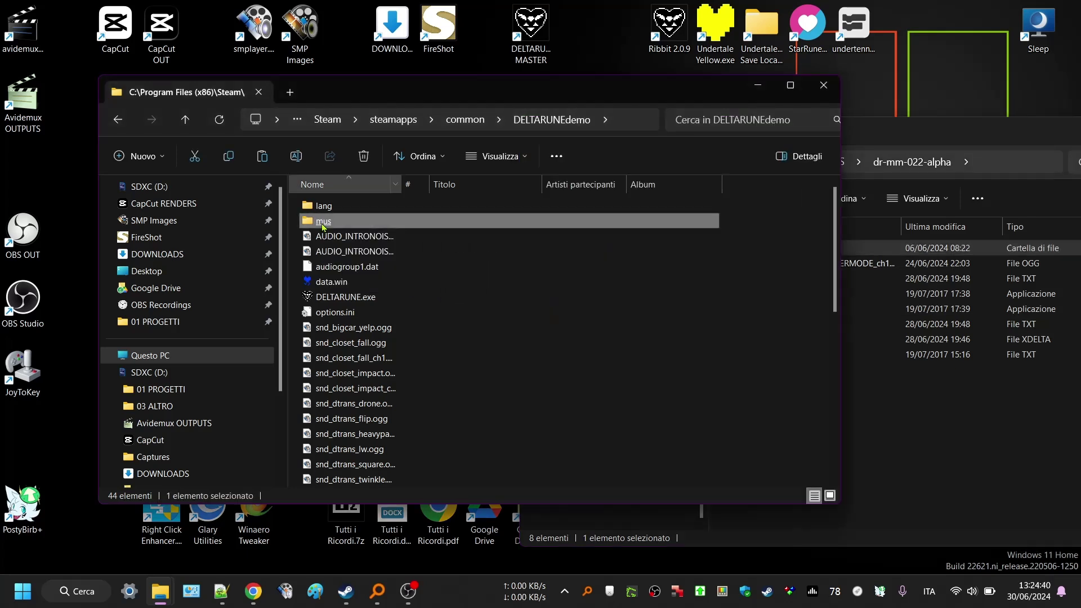
{"action": "left_click", "coordinate": [908, 392]}
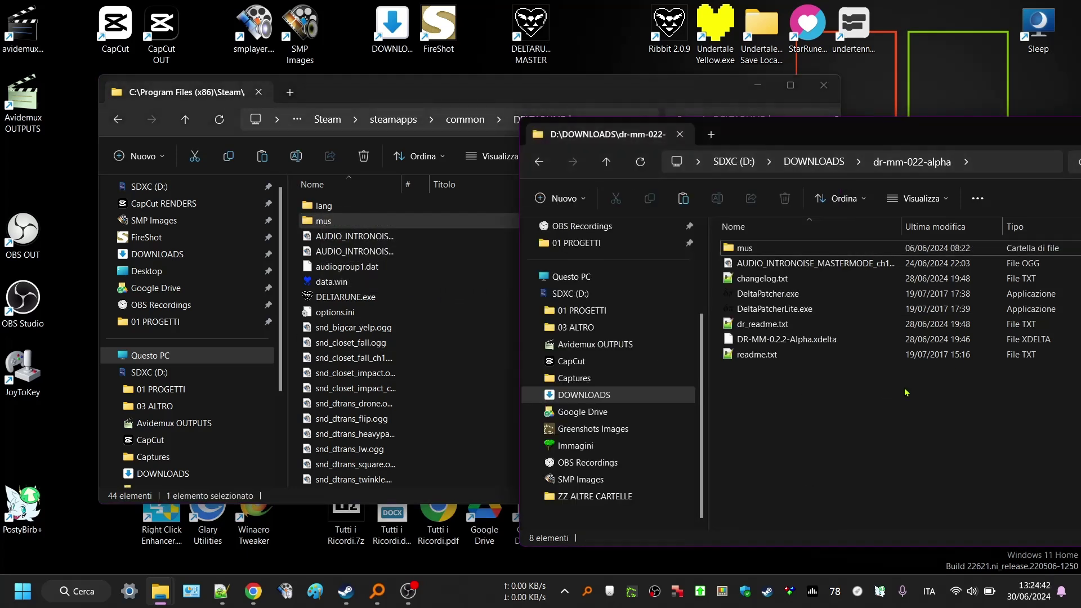
{"action": "left_click", "coordinate": [762, 269]}
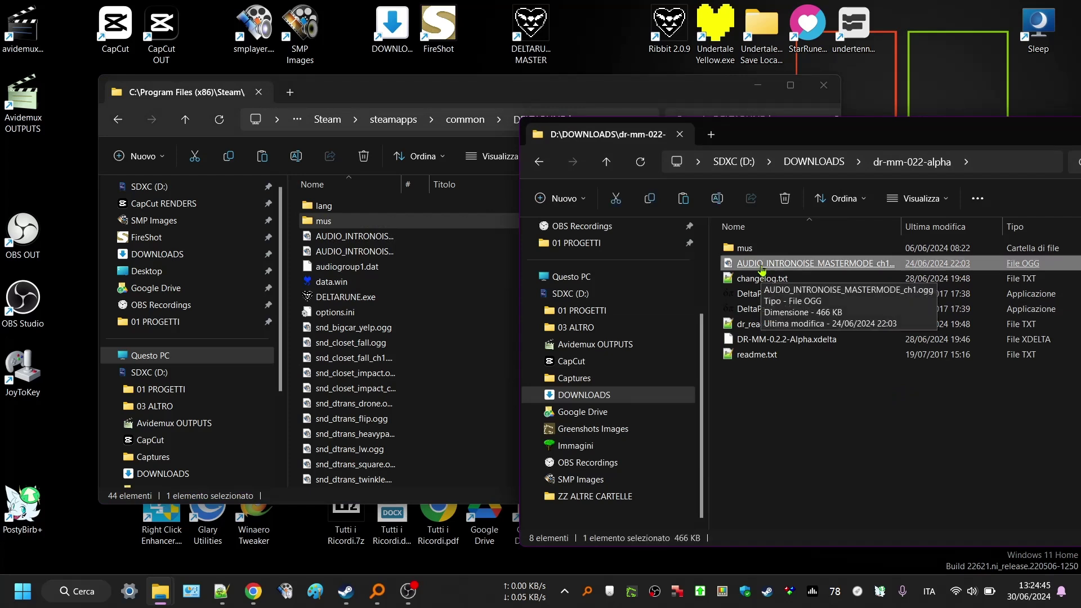
{"action": "left_click_drag", "start_coordinate": [762, 269], "coordinate": [296, 286]}
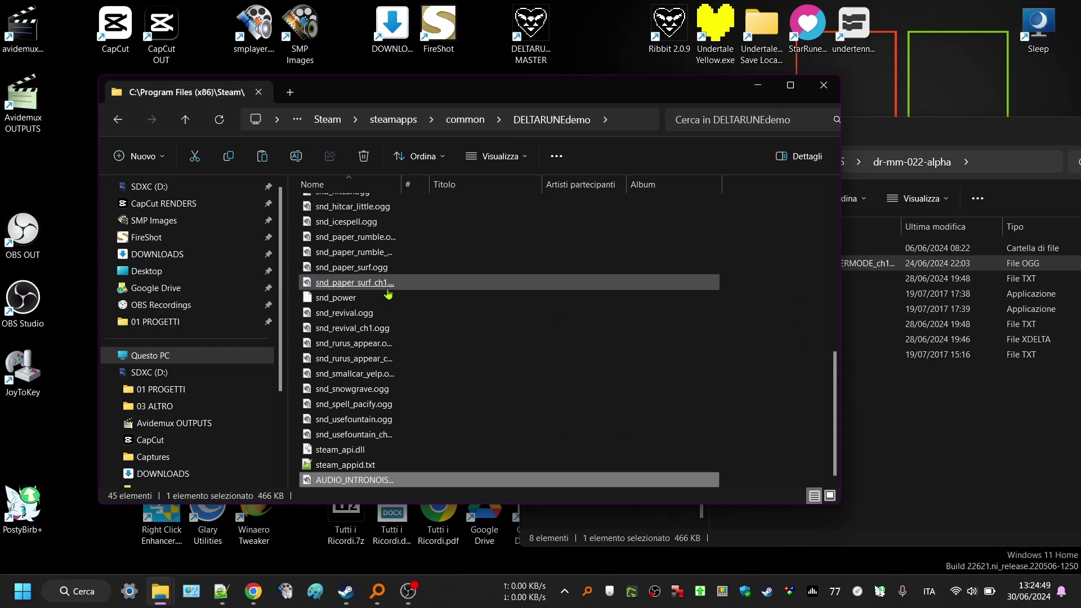
{"action": "left_click", "coordinate": [220, 120]}
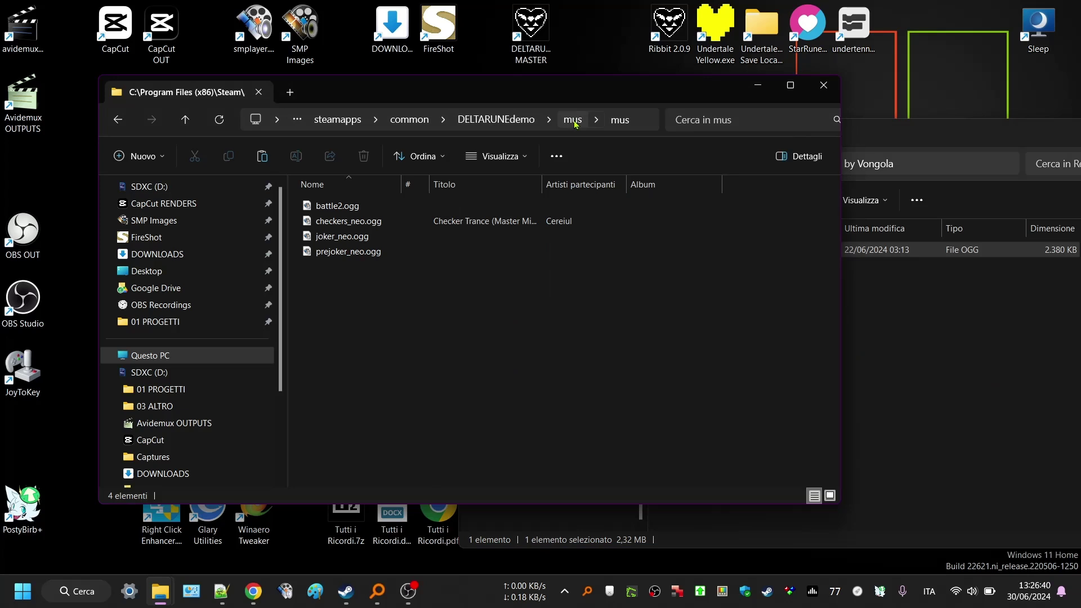
Cut the four Master Mode OGG tracks from mus\mus and paste them into mus, replacing existing files.
{"action": "left_click", "coordinate": [573, 120]}
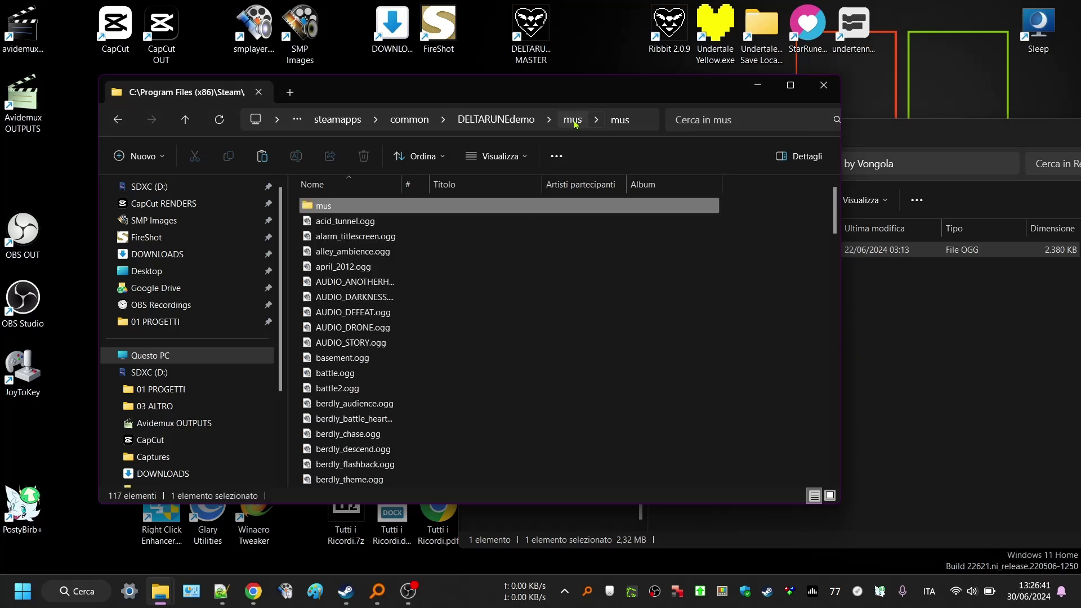
{"action": "double_click", "coordinate": [372, 210]}
{"action": "left_click_drag", "start_coordinate": [434, 280], "coordinate": [332, 204]}
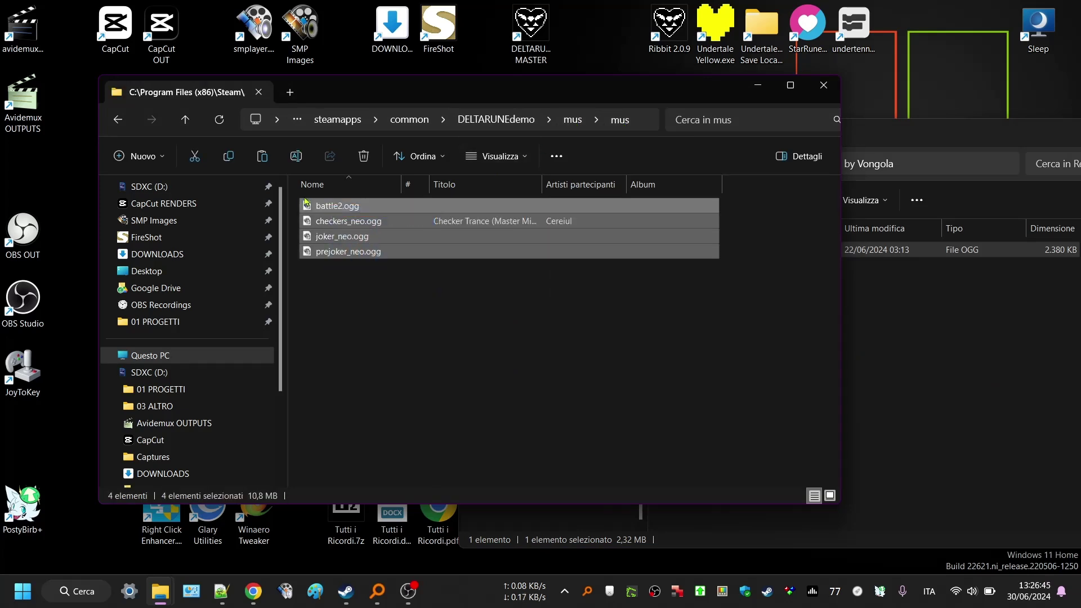
{"action": "left_click", "coordinate": [194, 156]}
{"action": "left_click", "coordinate": [573, 120]}
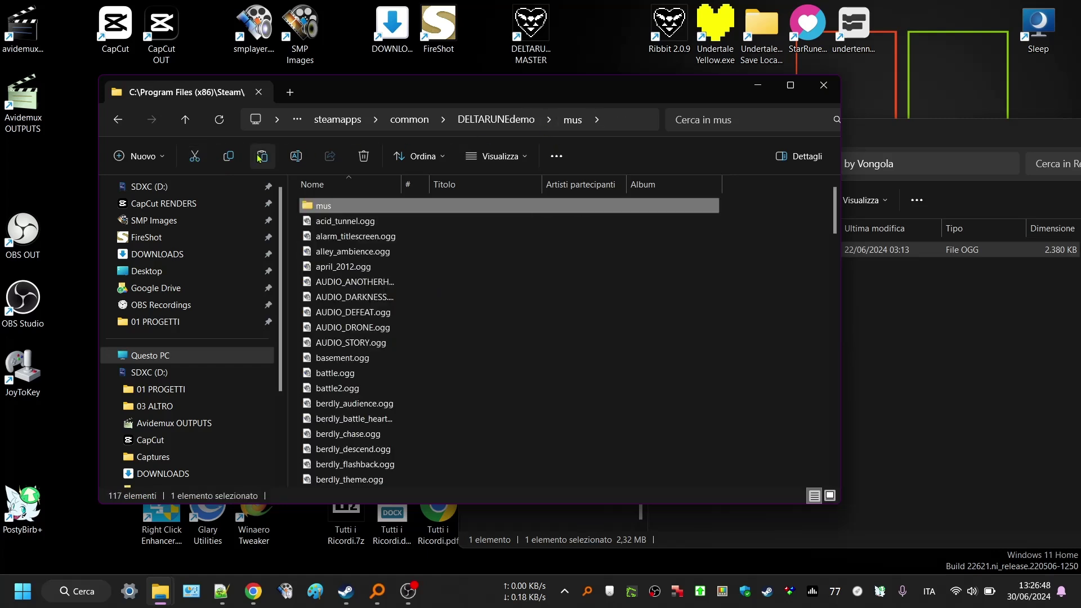
{"action": "left_click", "coordinate": [260, 157]}
{"action": "left_click", "coordinate": [486, 237]}
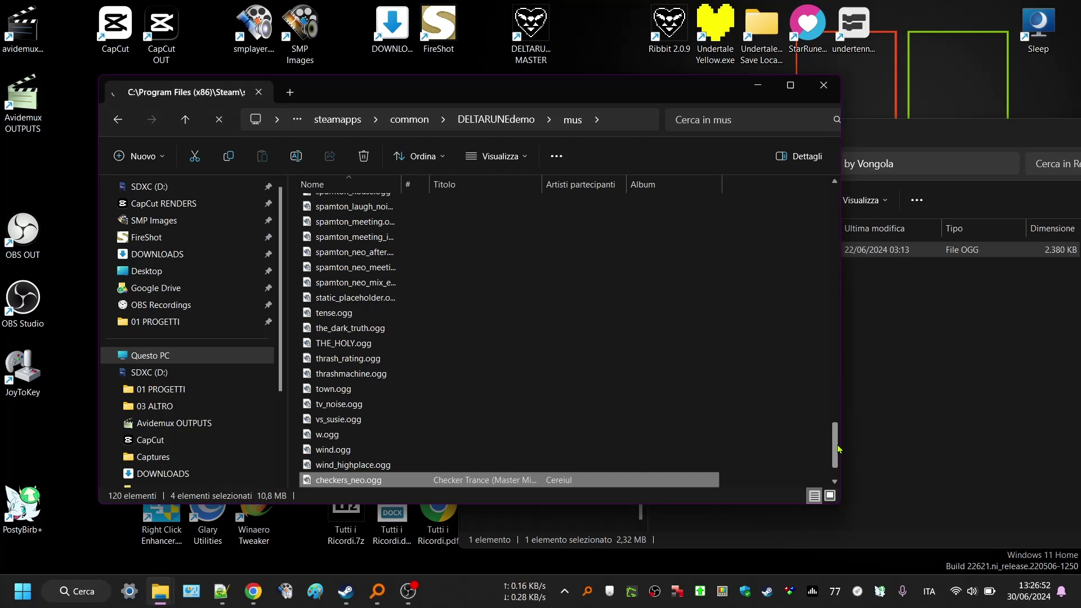
Confirm the nested mus subfolder is empty and delete it.
{"action": "left_click_drag", "start_coordinate": [835, 448], "coordinate": [835, 191]}
{"action": "left_click", "coordinate": [318, 206]}
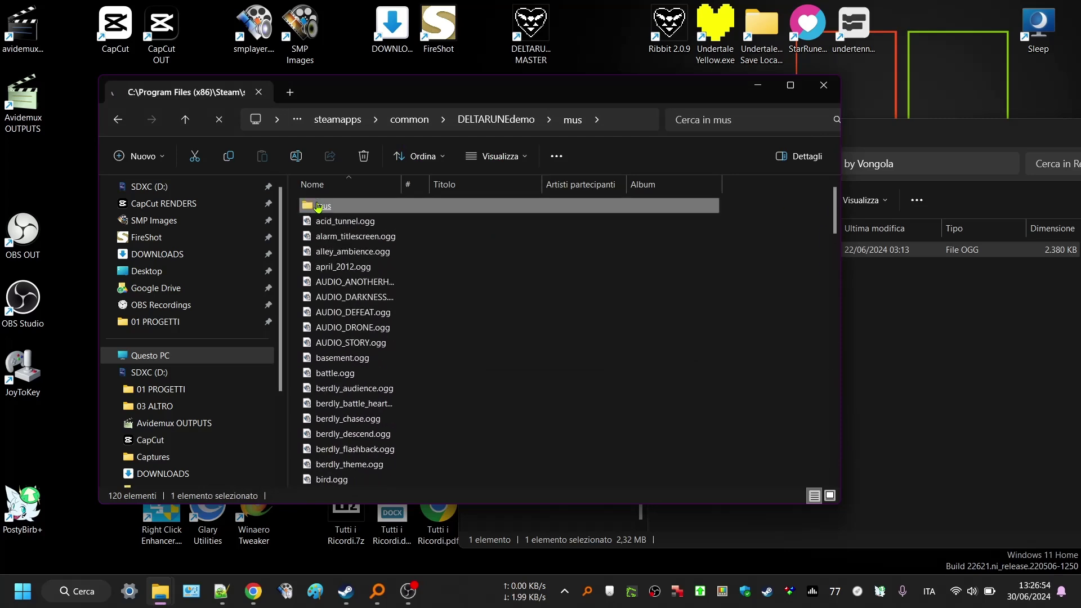
{"action": "double_click", "coordinate": [318, 206]}
{"action": "left_click", "coordinate": [573, 119]}
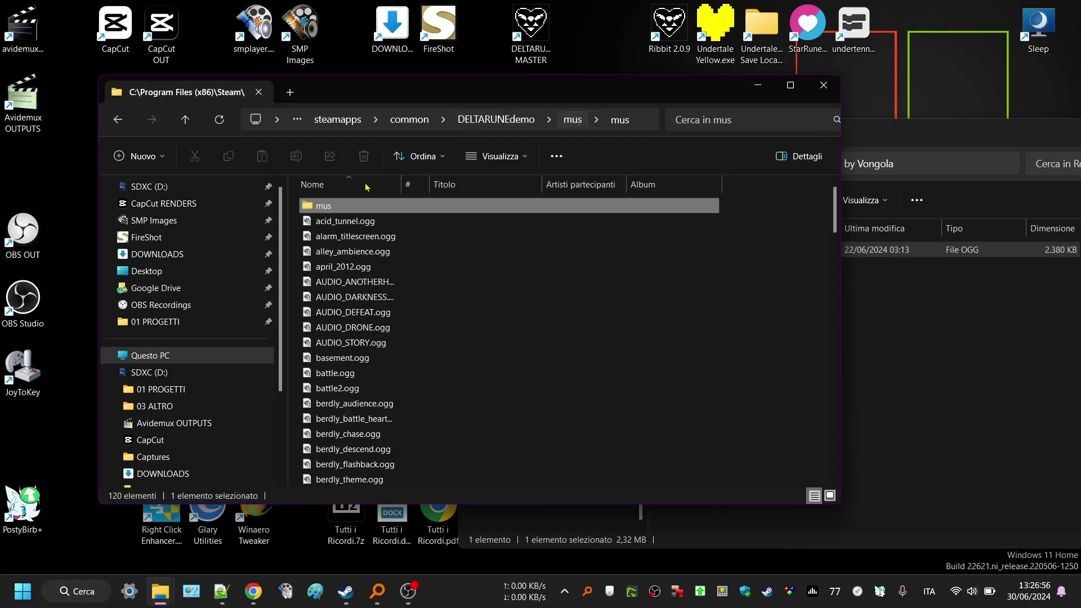
{"action": "left_click", "coordinate": [363, 156]}
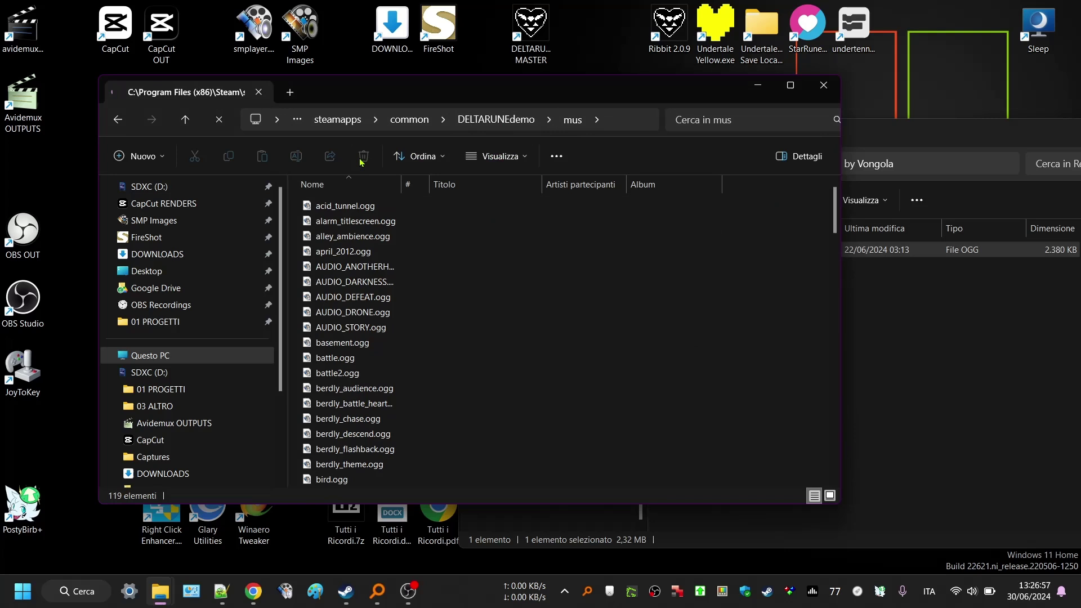
Overwrite mus\battle2.ogg with the Red Buster battle2.ogg.
{"action": "left_click_drag", "start_coordinate": [698, 250], "coordinate": [298, 301]}
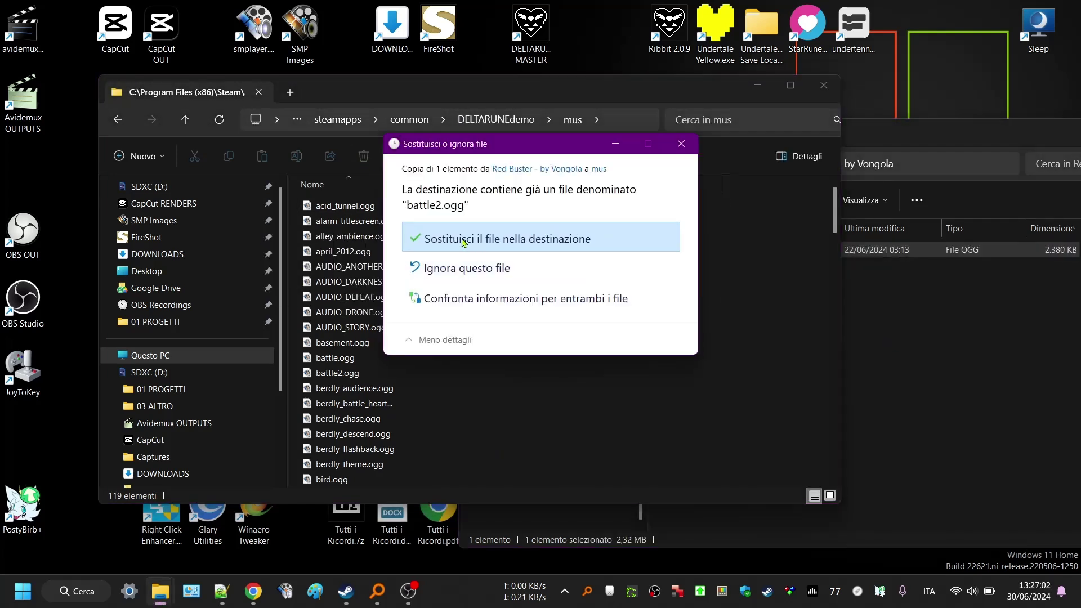
{"action": "left_click", "coordinate": [619, 242]}
{"action": "left_click", "coordinate": [878, 282]}
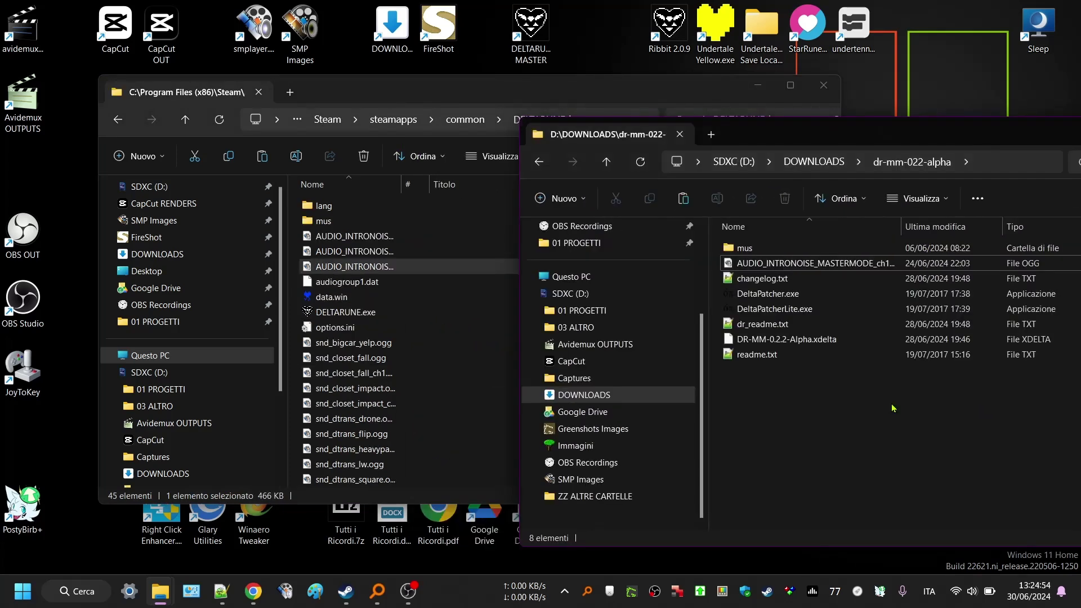
Launch Delta Patcher and load data.win as the original file and DR-MM-0.2.2-Alpha.xdelta as the patch.
{"action": "left_click", "coordinate": [791, 297]}
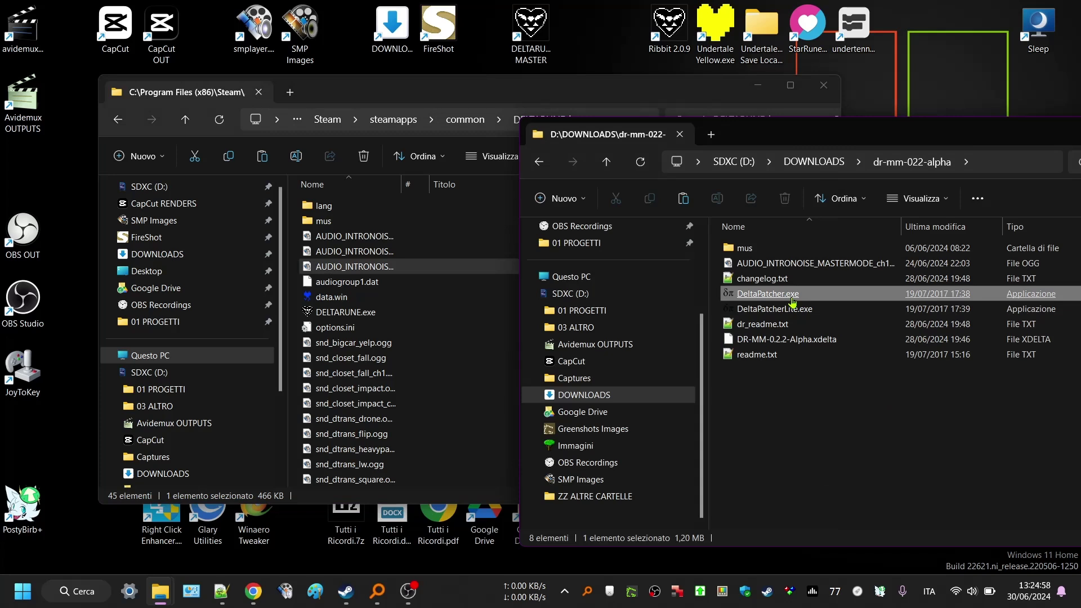
{"action": "double_click", "coordinate": [792, 297]}
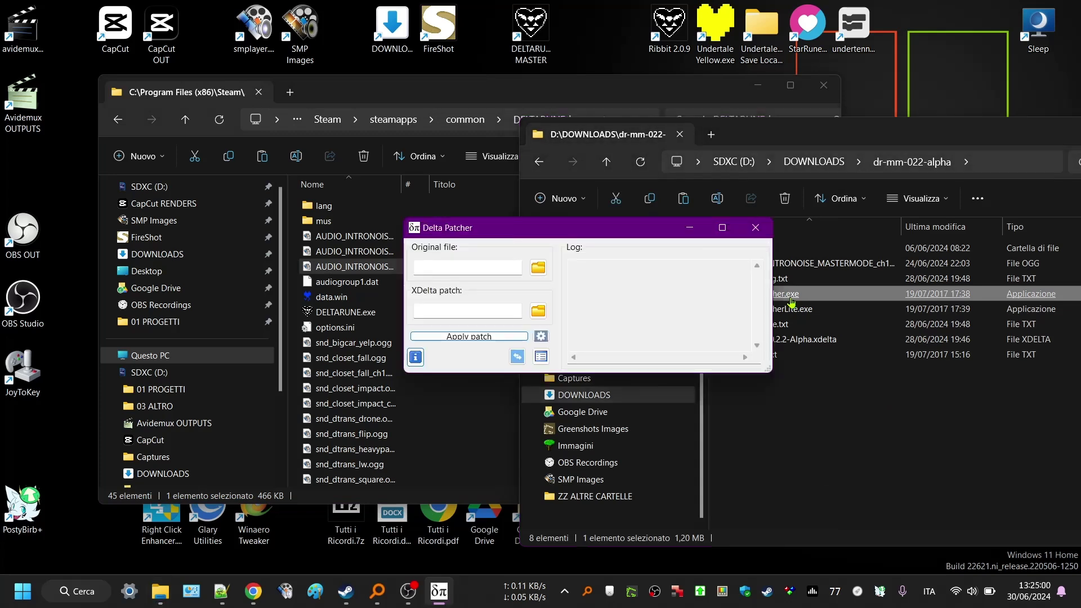
{"action": "left_click_drag", "start_coordinate": [528, 239], "coordinate": [608, 232]}
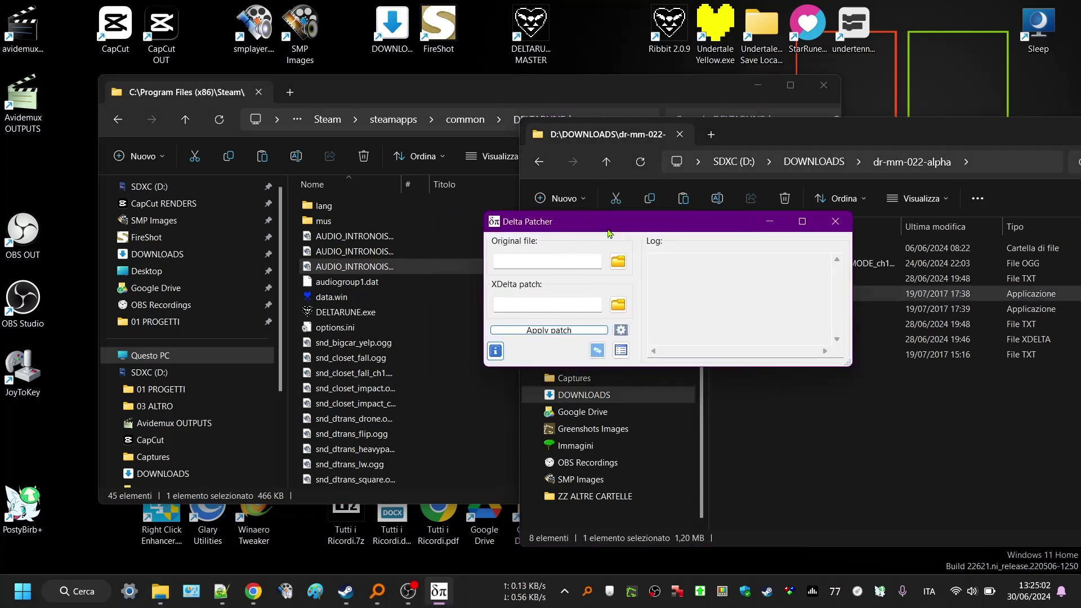
{"action": "left_click_drag", "start_coordinate": [346, 300], "coordinate": [524, 261]}
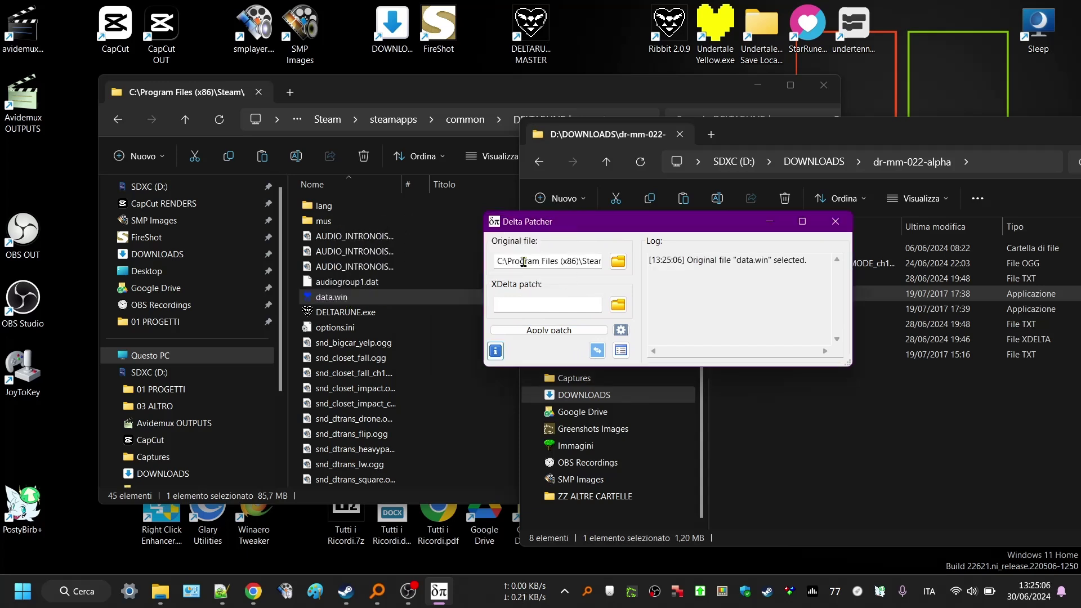
{"action": "left_click", "coordinate": [808, 428]}
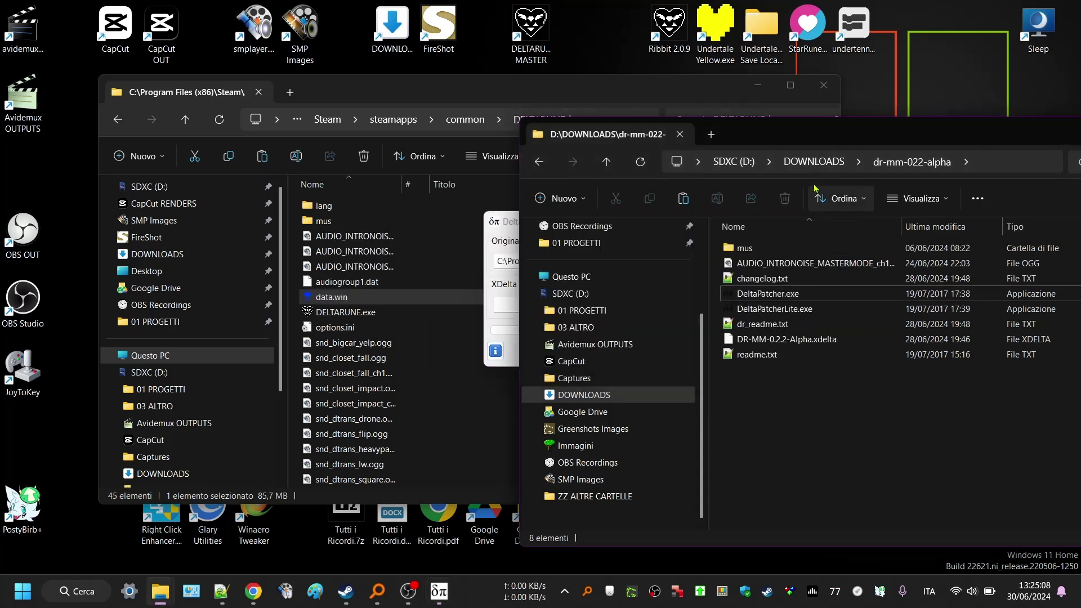
{"action": "left_click_drag", "start_coordinate": [794, 138], "coordinate": [936, 149]}
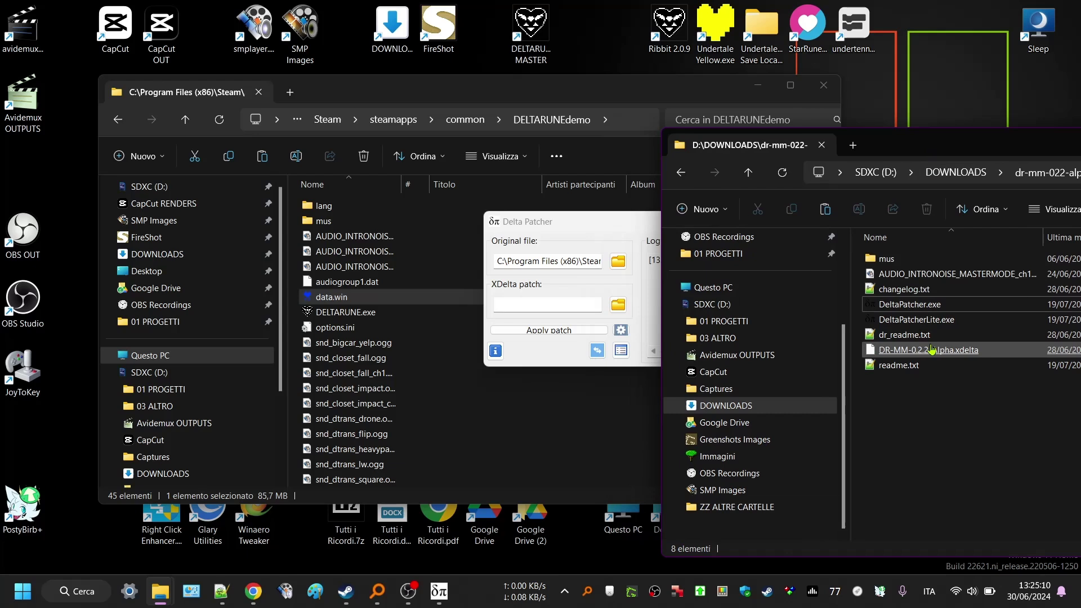
{"action": "left_click_drag", "start_coordinate": [931, 353], "coordinate": [554, 304]}
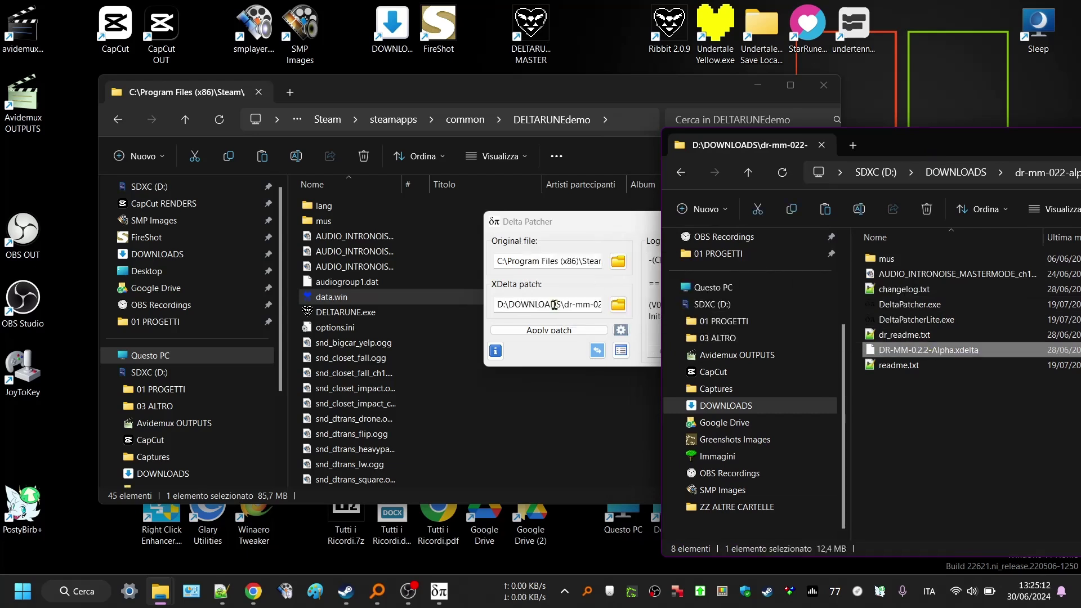
Apply the Master Mode patch to data.win and dismiss the success notice.
{"action": "left_click", "coordinate": [577, 228]}
{"action": "left_click_drag", "start_coordinate": [578, 228], "coordinate": [425, 201]}
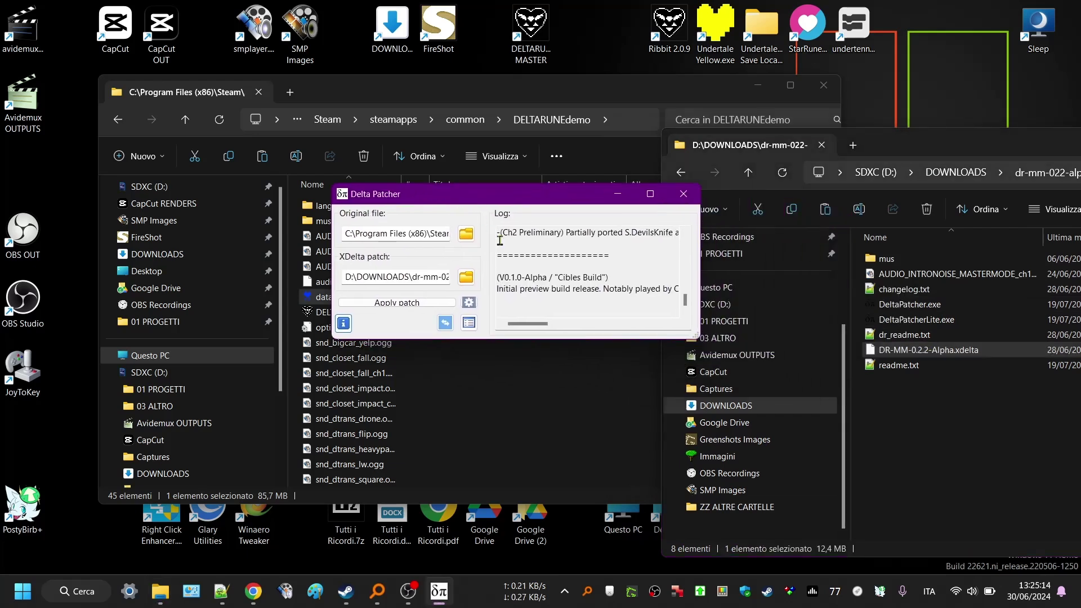
{"action": "left_click_drag", "start_coordinate": [534, 324], "coordinate": [538, 331]}
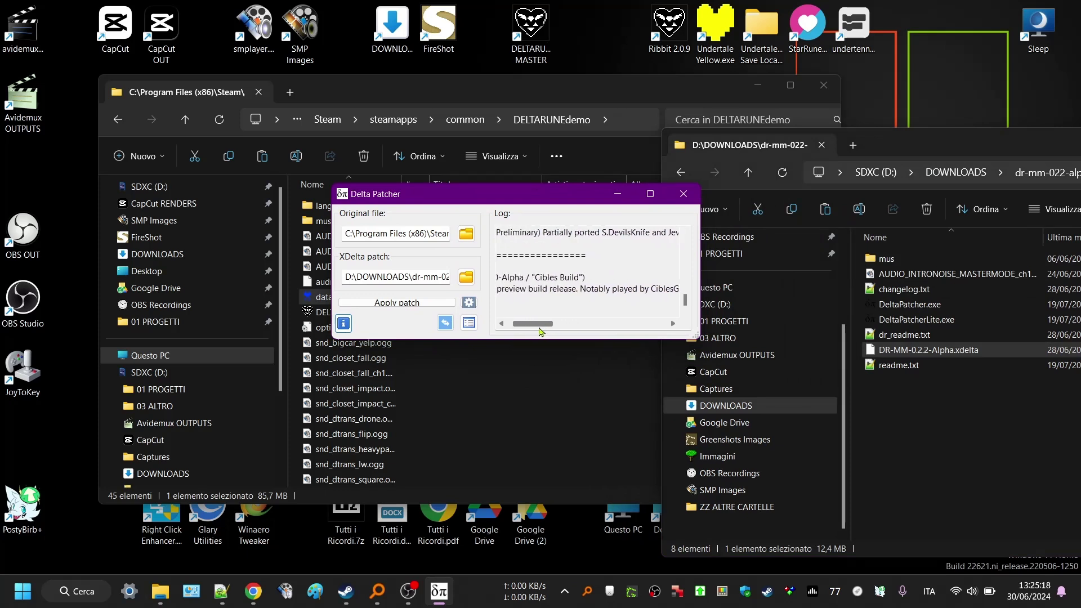
{"action": "left_click", "coordinate": [413, 305]}
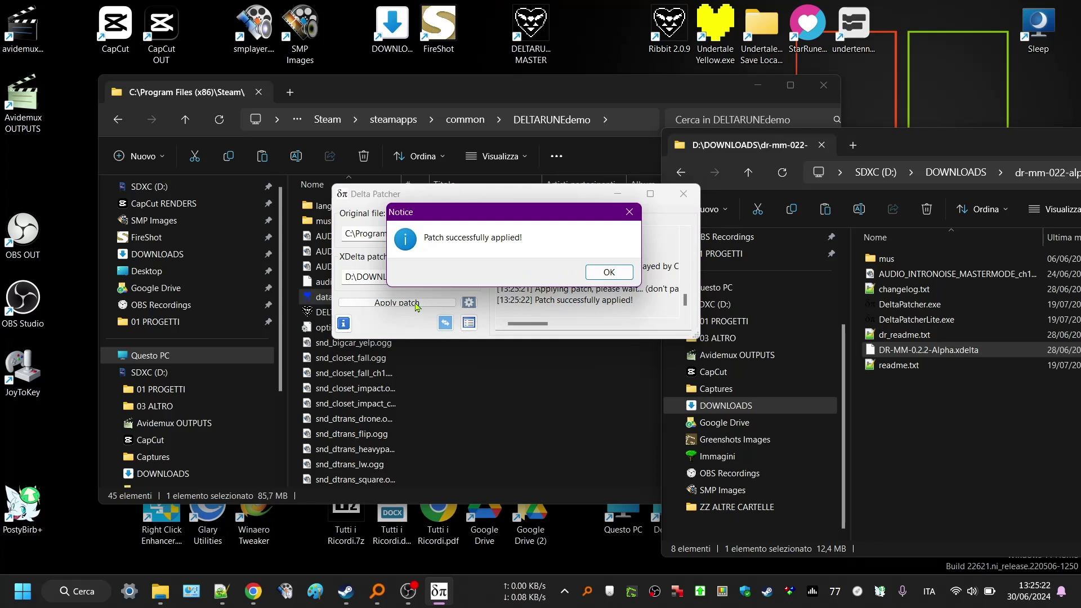
{"action": "left_click", "coordinate": [601, 276]}
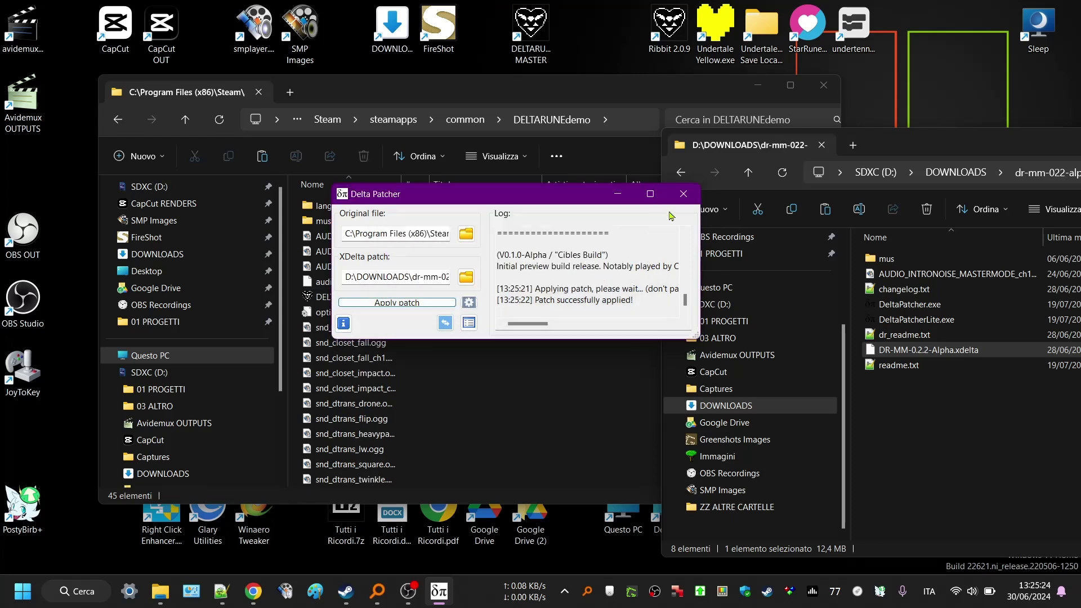
Close Delta Patcher, open the Red Buster Package folder, and open the game's mus folder.
{"action": "left_click", "coordinate": [683, 193]}
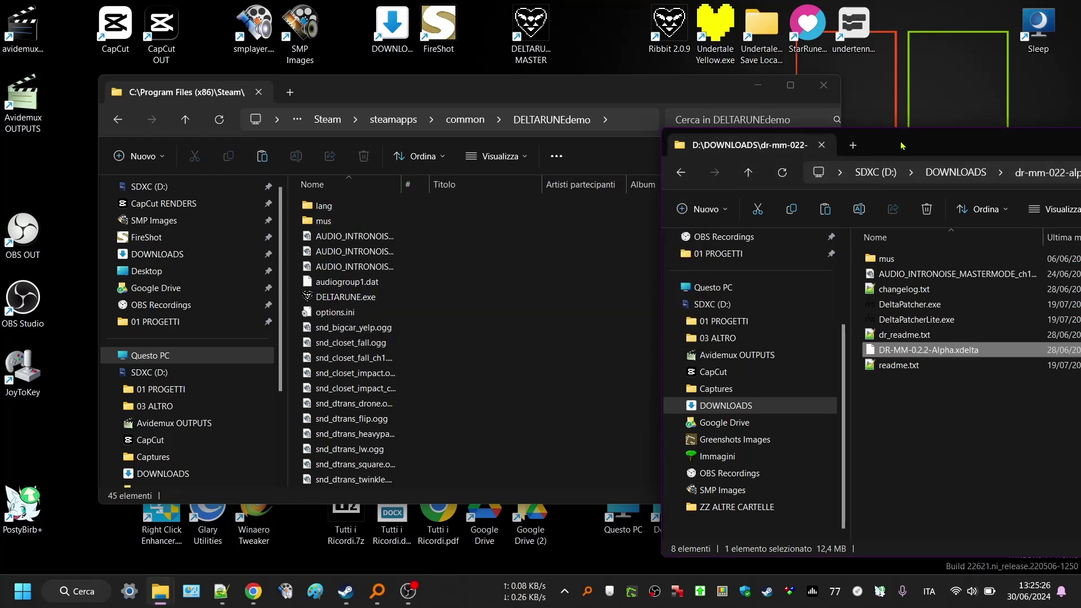
{"action": "left_click_drag", "start_coordinate": [904, 147], "coordinate": [529, 130]}
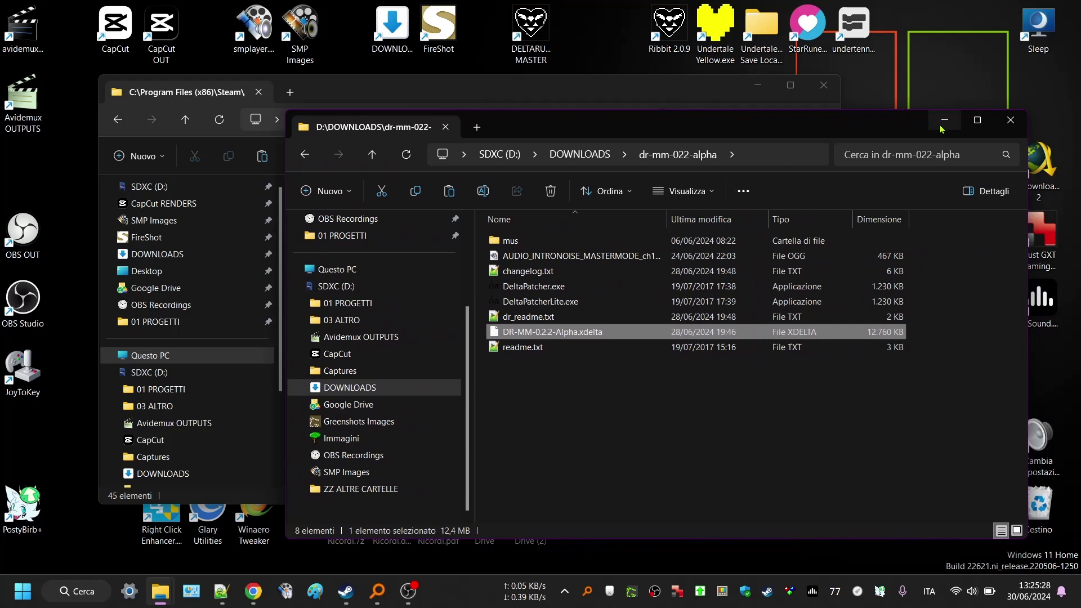
{"action": "left_click_drag", "start_coordinate": [897, 132], "coordinate": [819, 140]}
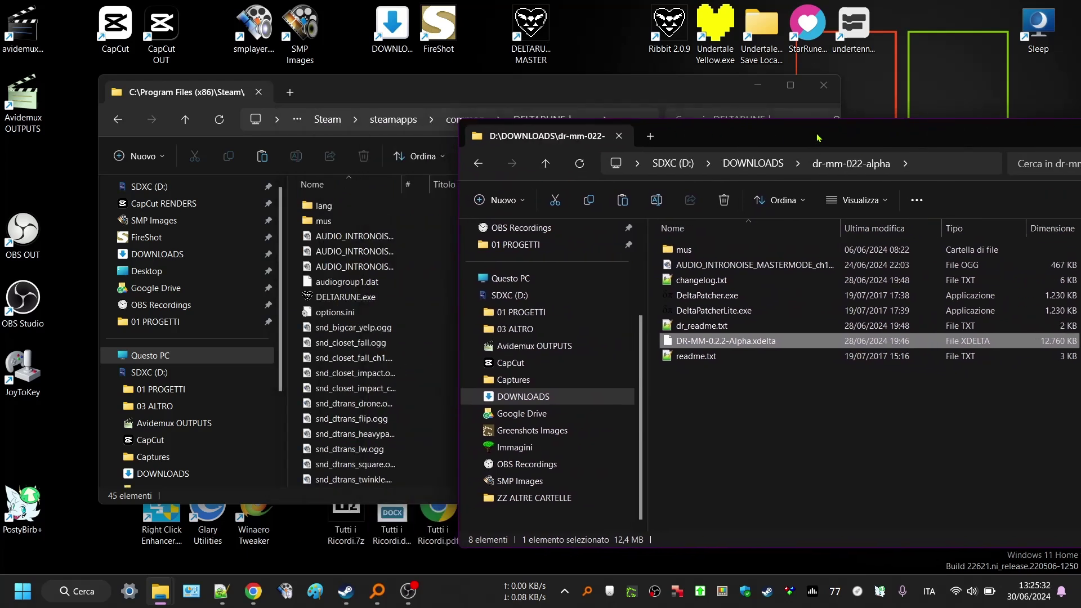
{"action": "left_click", "coordinate": [753, 163]}
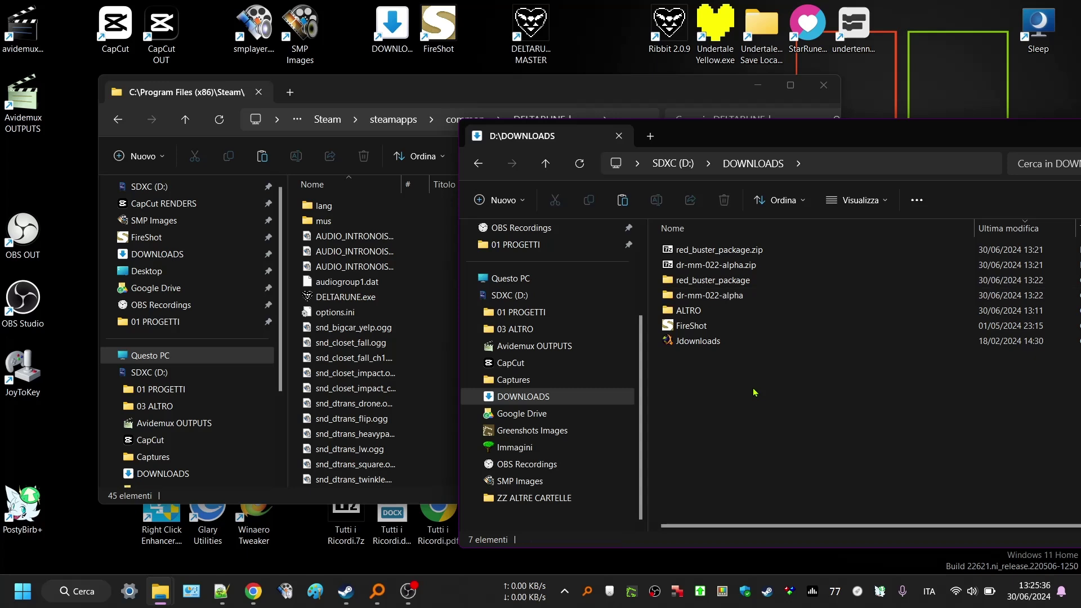
{"action": "double_click", "coordinate": [703, 280]}
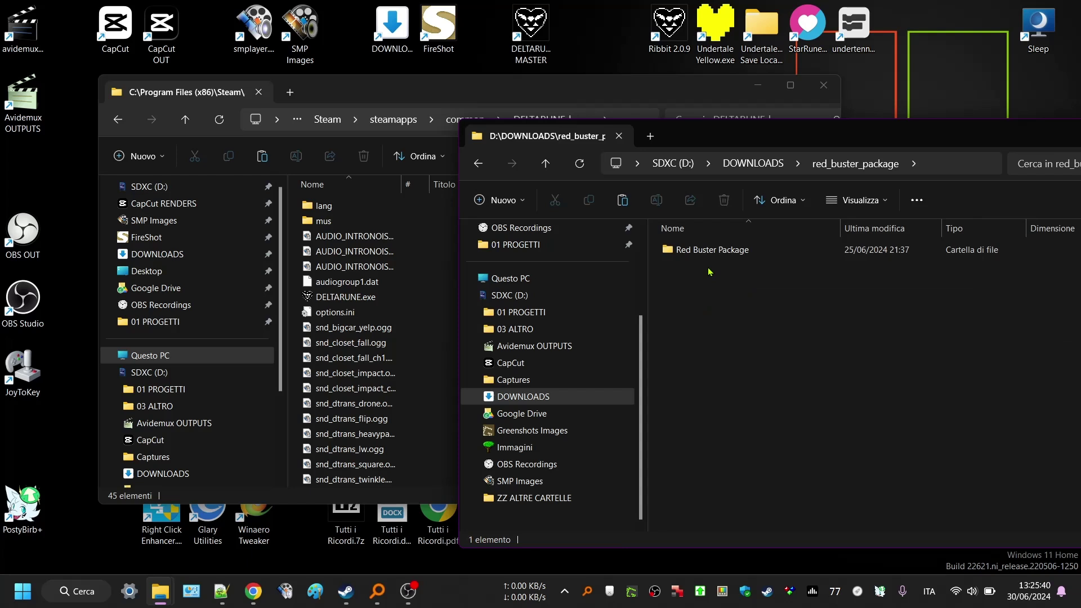
{"action": "double_click", "coordinate": [707, 249]}
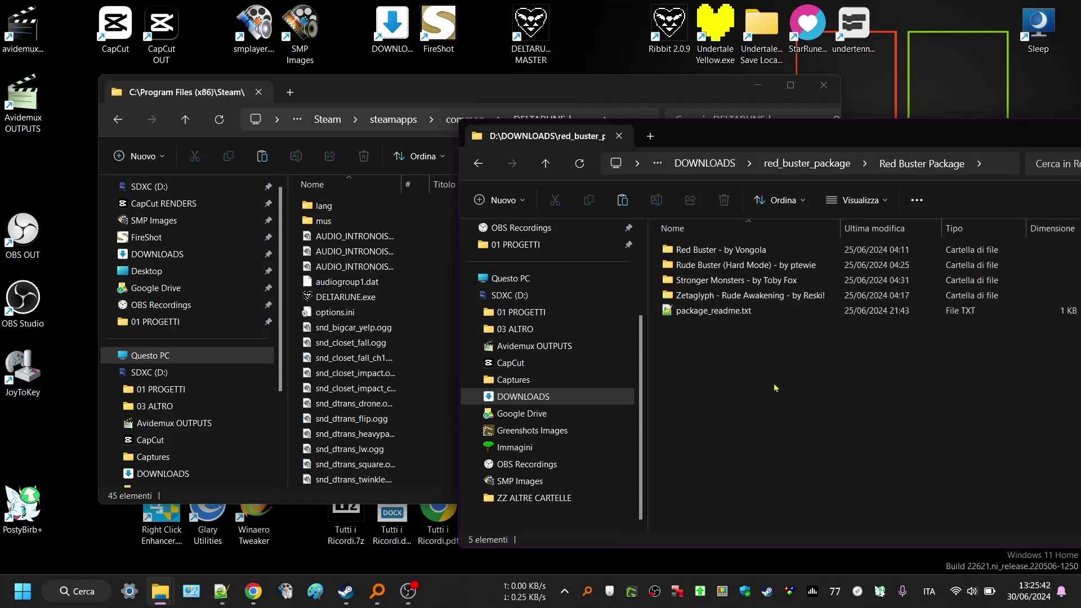
{"action": "left_click", "coordinate": [338, 221]}
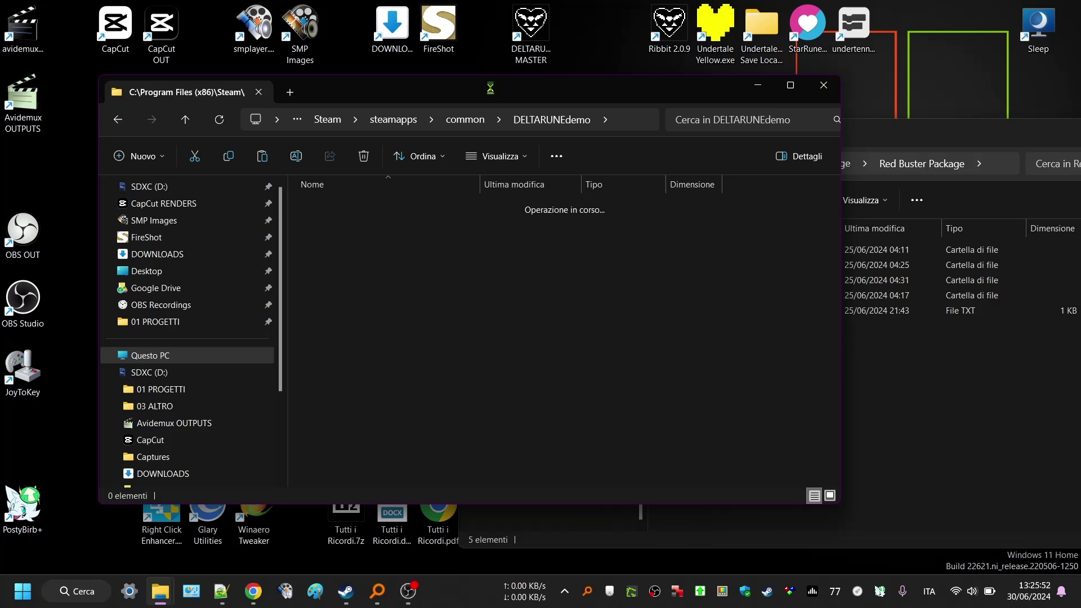
Compare the Vongola, Hard Mode and Stronger Monsters variants, then copy Vongola's battle2.ogg into mus.
{"action": "left_click", "coordinate": [945, 402]}
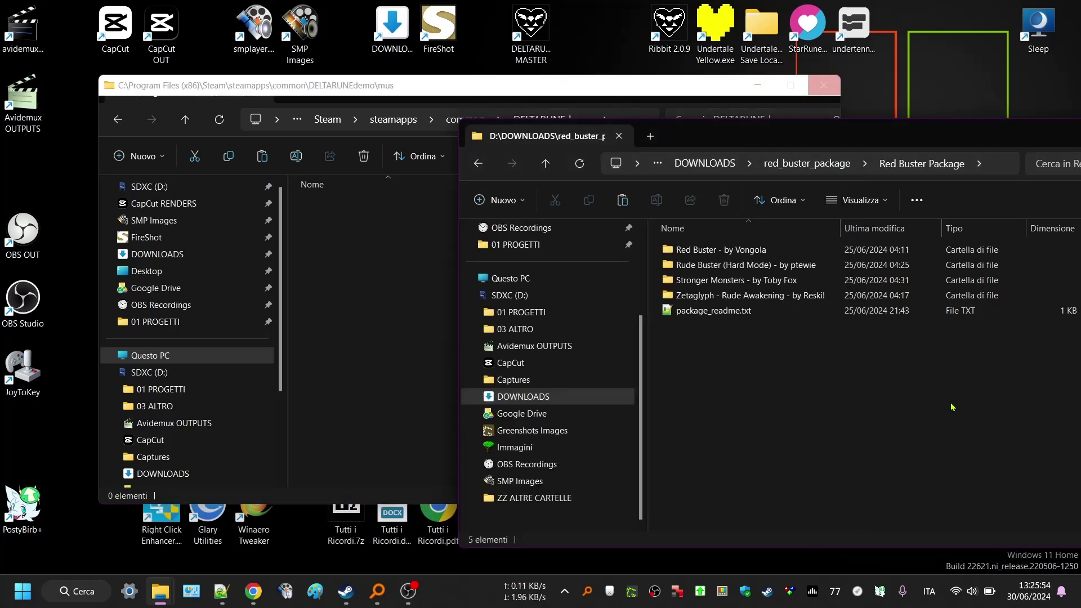
{"action": "double_click", "coordinate": [715, 251]}
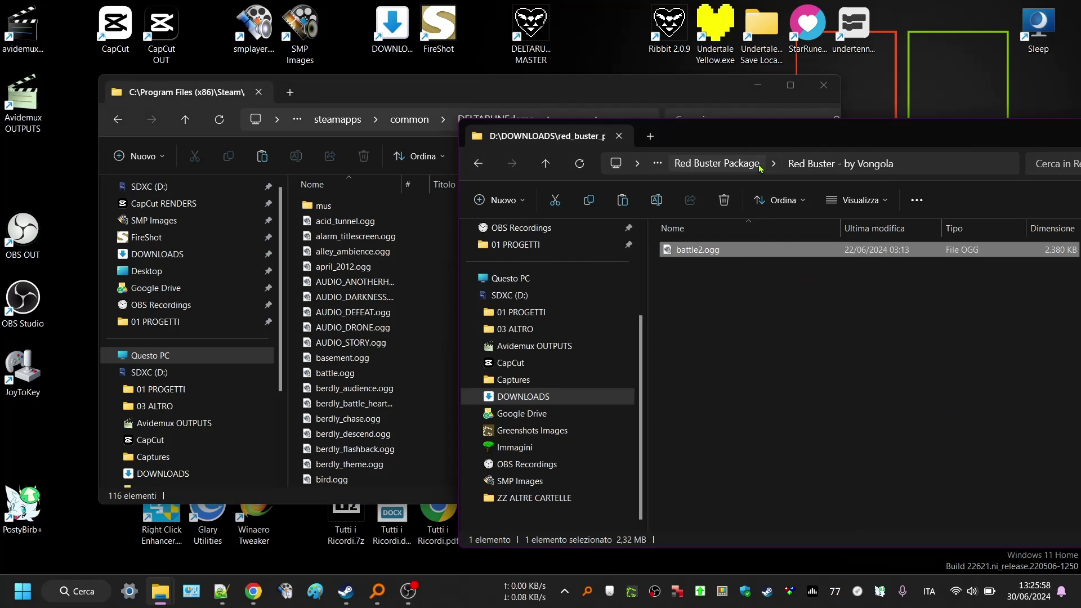
{"action": "left_click", "coordinate": [753, 165]}
{"action": "double_click", "coordinate": [714, 259]}
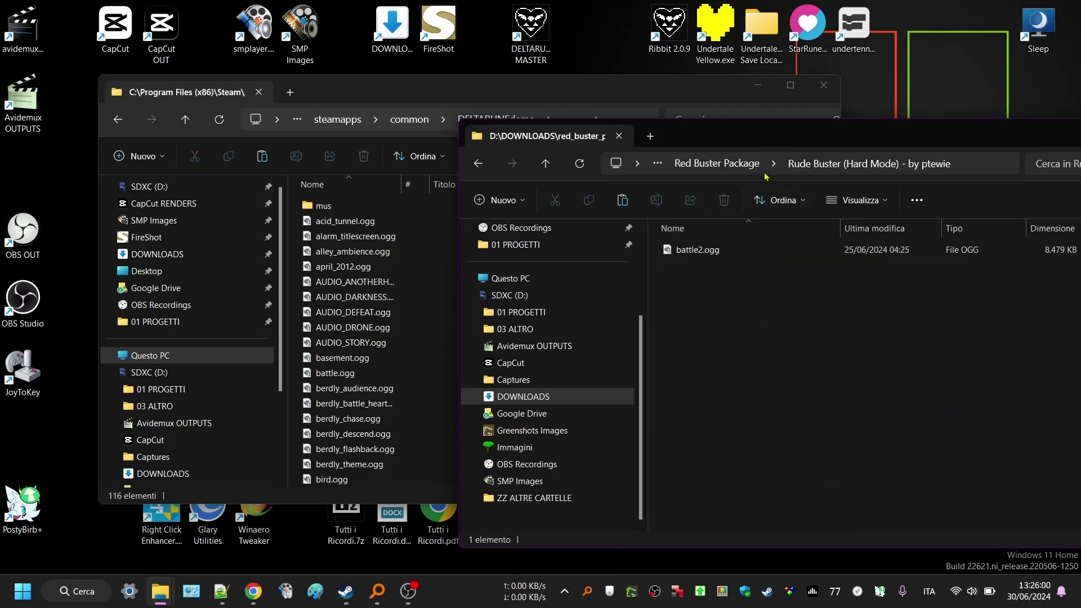
{"action": "left_click", "coordinate": [754, 164]}
{"action": "double_click", "coordinate": [751, 280]}
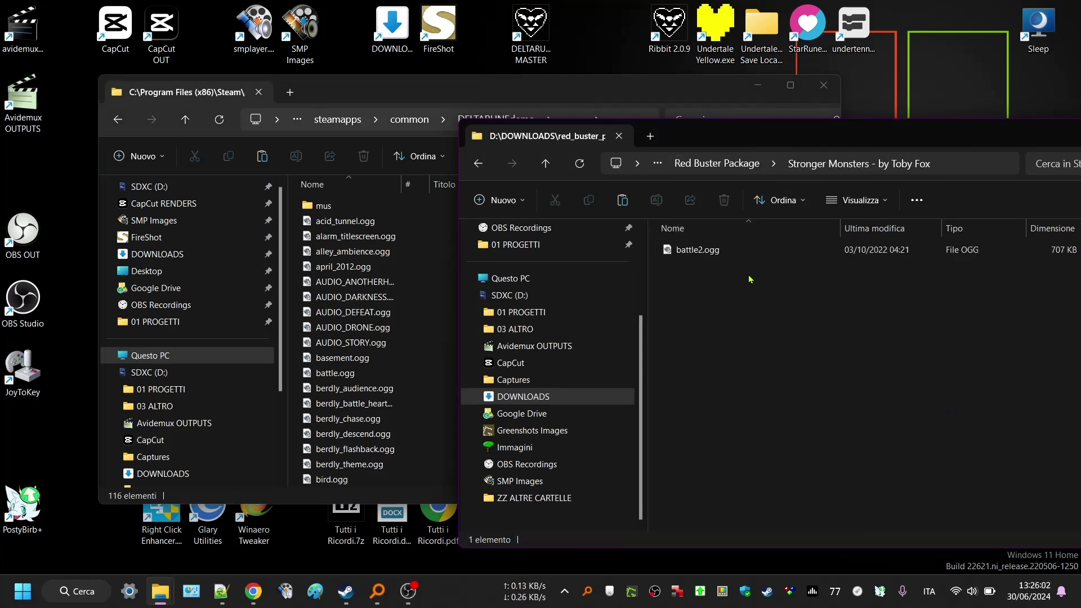
{"action": "left_click", "coordinate": [722, 164]}
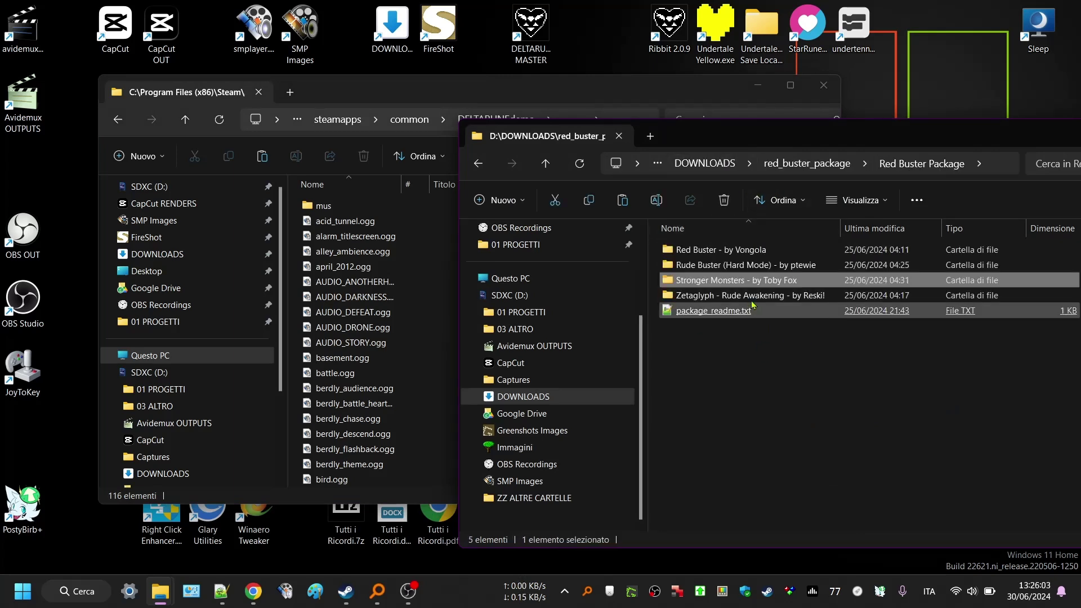
{"action": "left_click", "coordinate": [777, 375]}
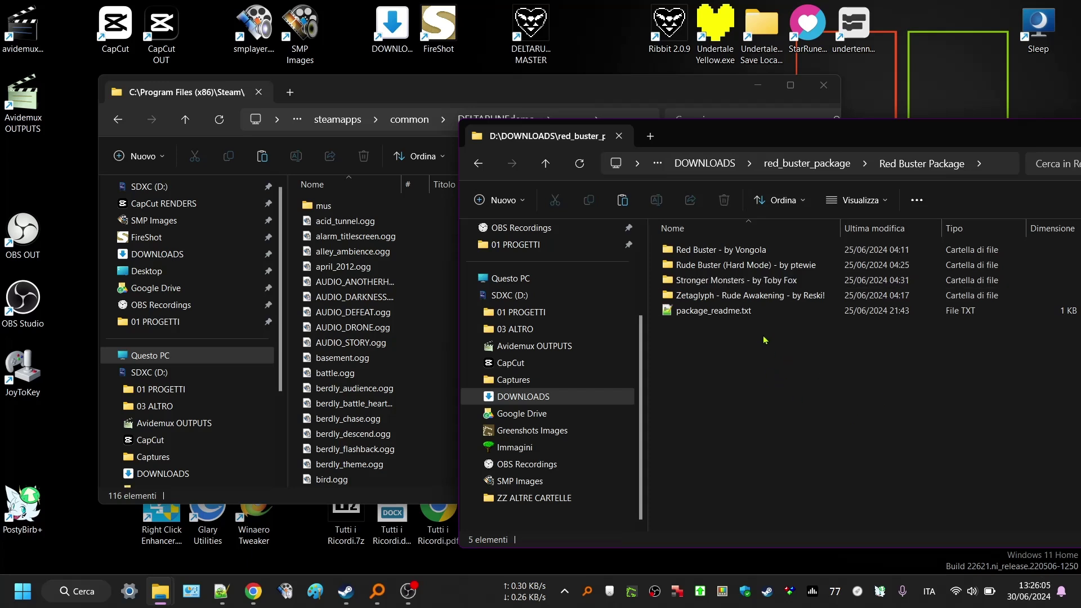
{"action": "double_click", "coordinate": [715, 249]}
{"action": "left_click_drag", "start_coordinate": [696, 252], "coordinate": [292, 310]}
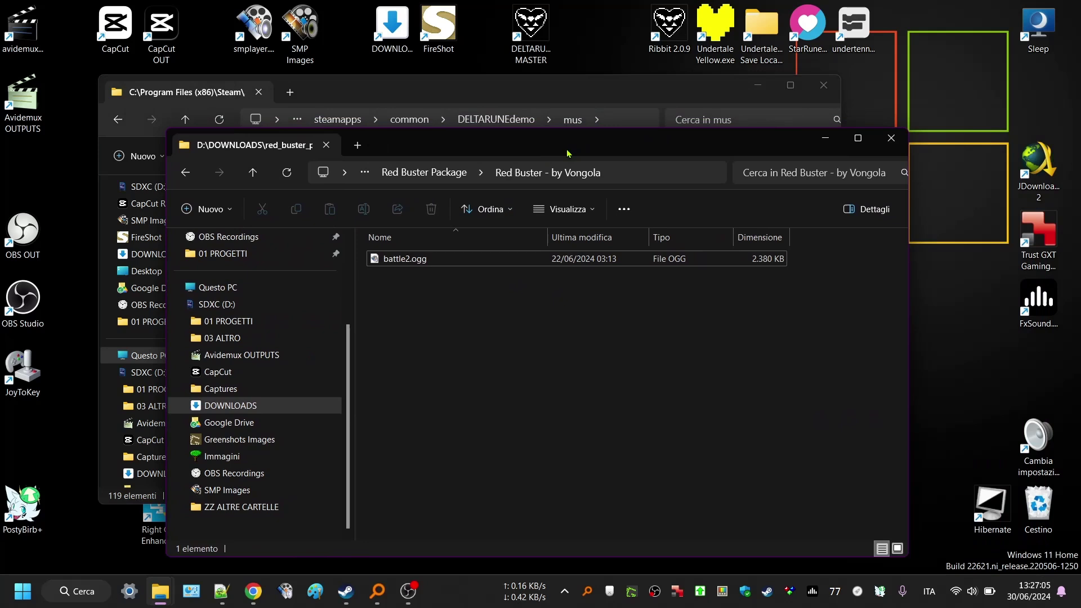
Close the Red Buster package window and the DELTARUNEdemo game folder window.
{"action": "left_click", "coordinate": [891, 139]}
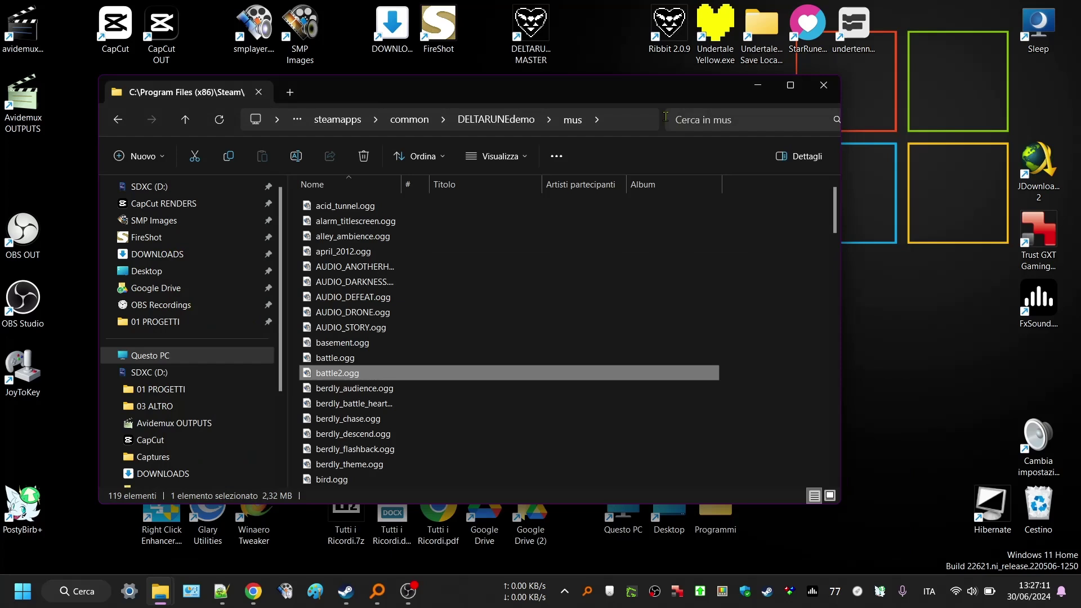
{"action": "left_click_drag", "start_coordinate": [549, 96], "coordinate": [618, 96]}
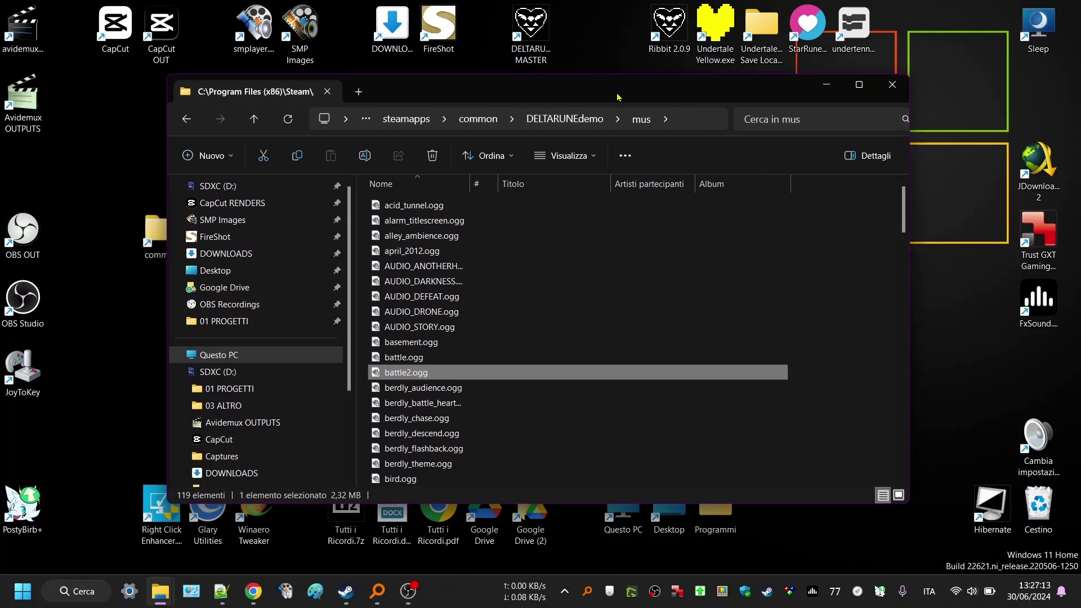
{"action": "left_click", "coordinate": [571, 119]}
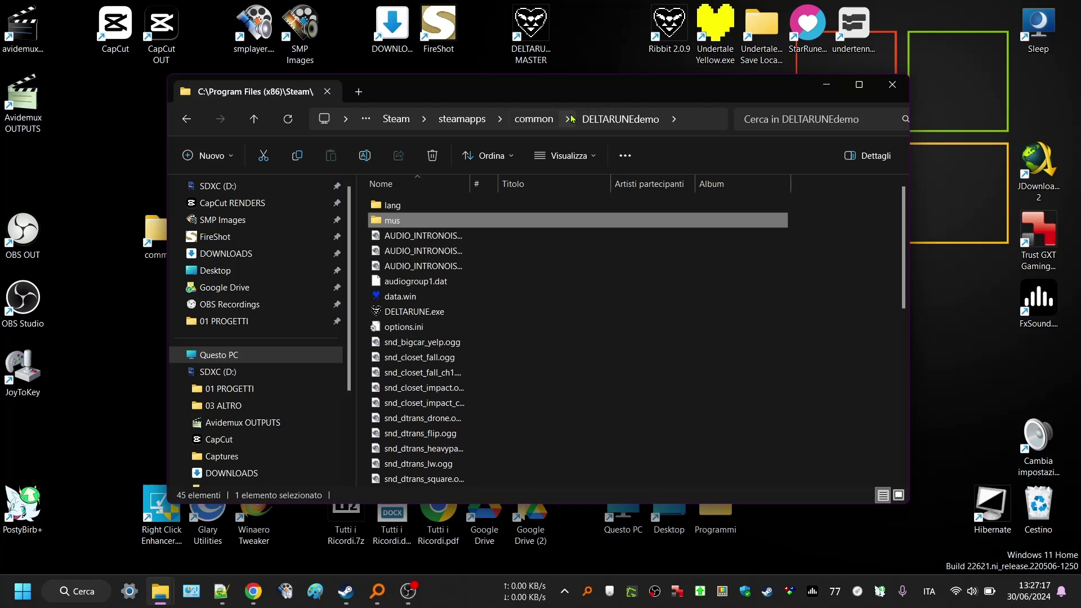
{"action": "left_click", "coordinate": [891, 84]}
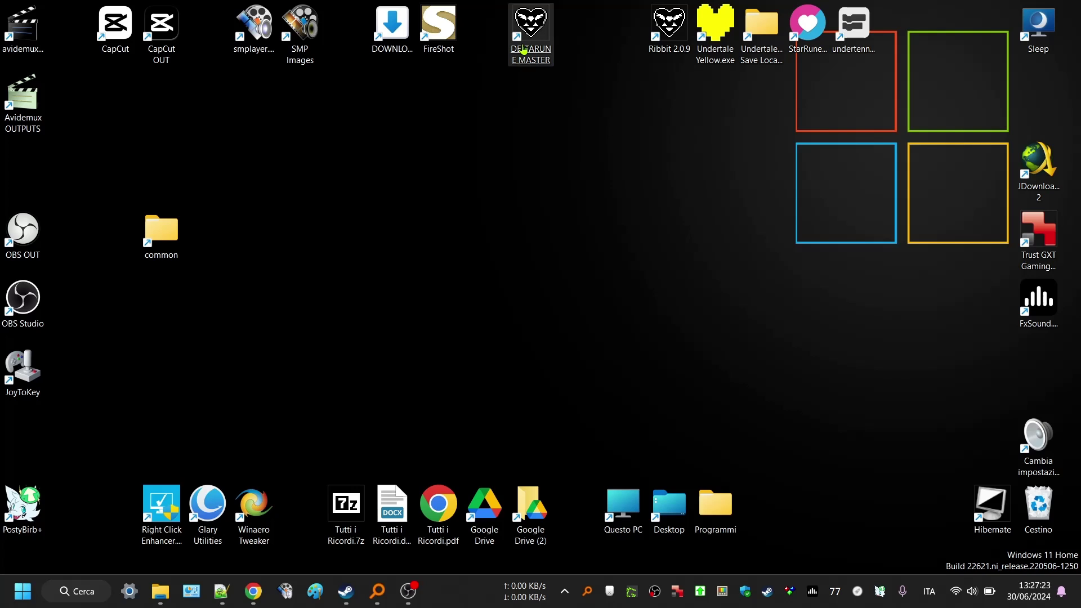
Search 'deltarune' in Everything and open the AppData\Local DELTARUNE folder's location in Explorer.
{"action": "left_click", "coordinate": [542, 38]}
{"action": "left_click", "coordinate": [438, 244]}
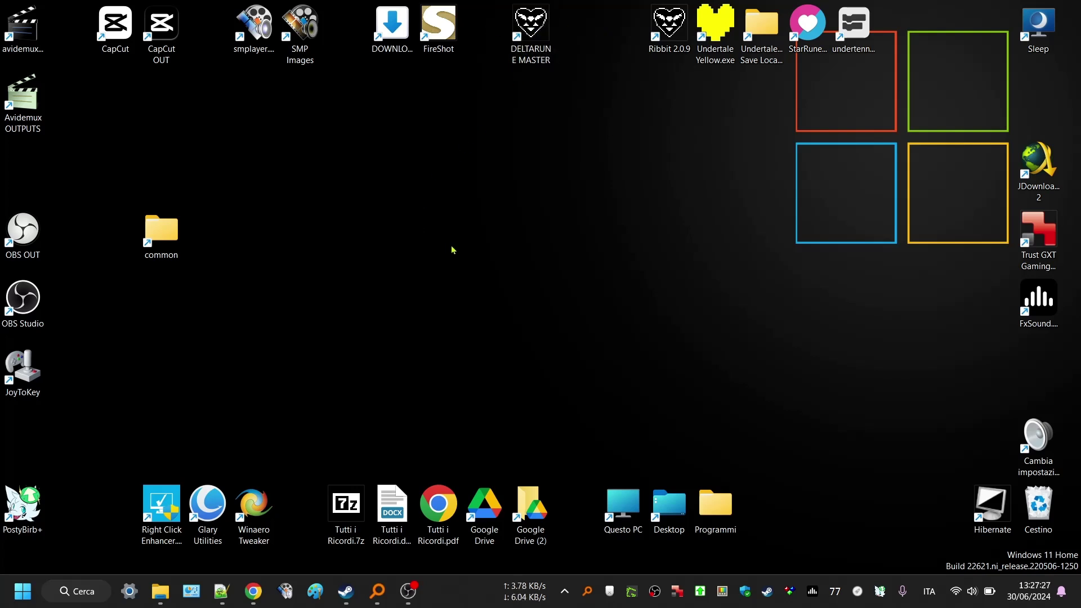
{"action": "key", "text": "ctrl+space"}
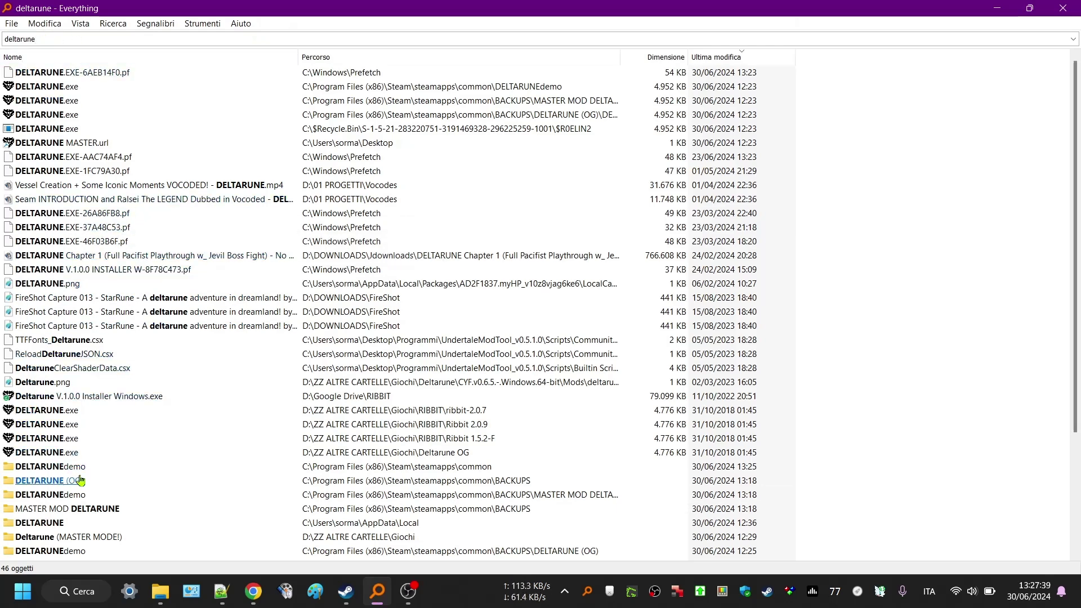
{"action": "scroll", "coordinate": [467, 473], "scroll_direction": "down", "scroll_amount": 1}
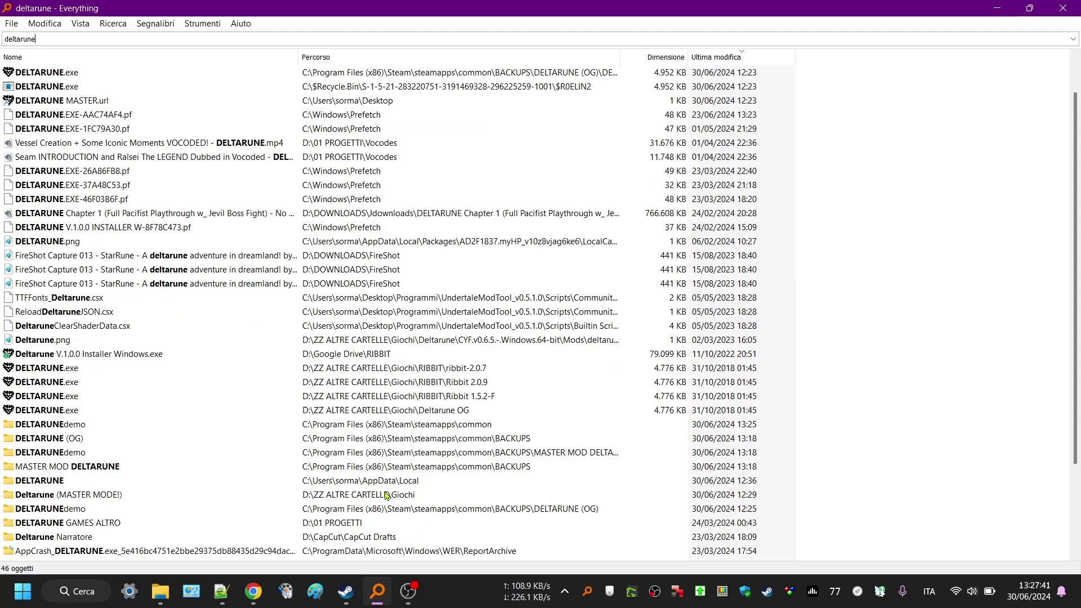
{"action": "right_click", "coordinate": [48, 481]}
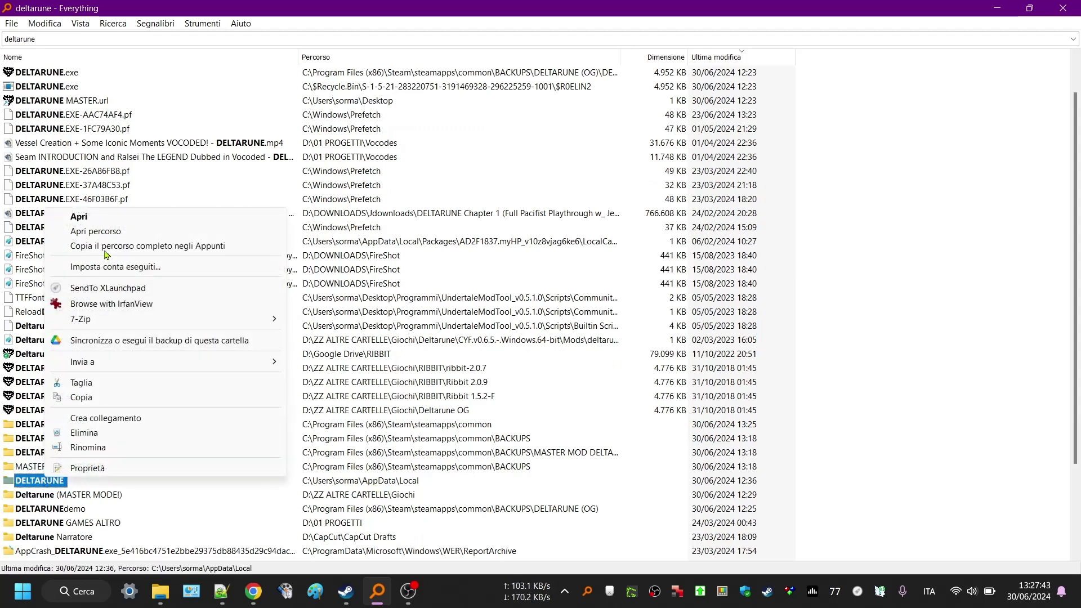
{"action": "left_click", "coordinate": [104, 231]}
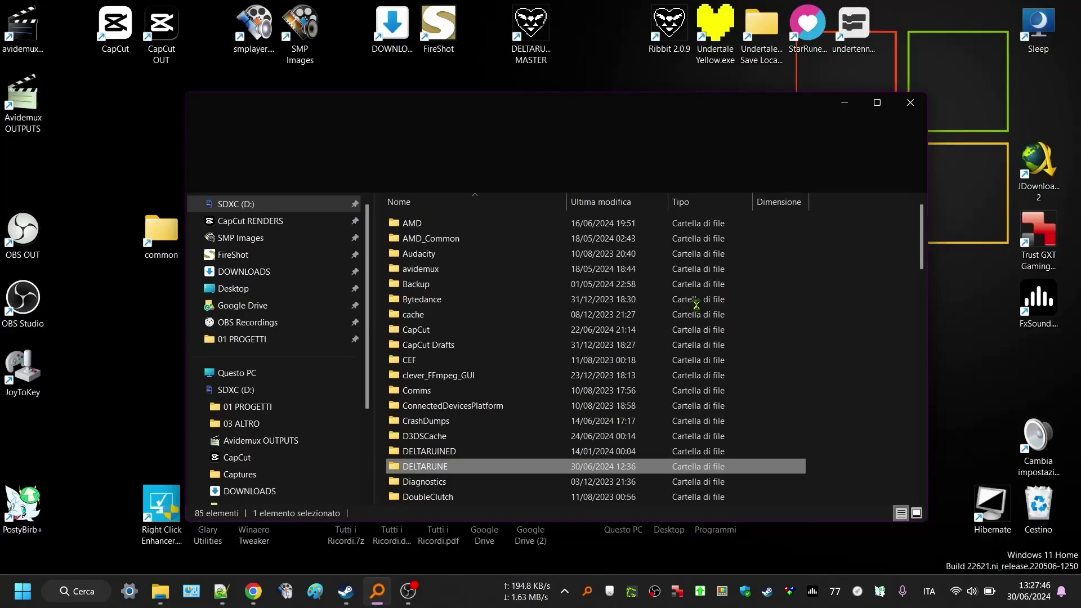
Open the DELTARUNE save folder, look inside BACKUPS, return, and close the window.
{"action": "double_click", "coordinate": [422, 466]}
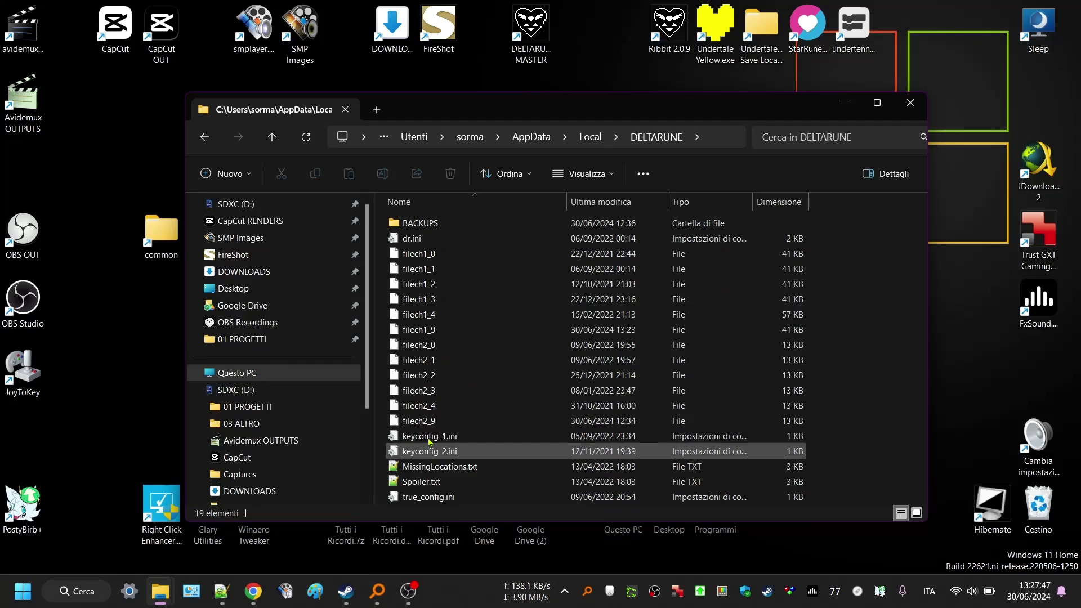
{"action": "double_click", "coordinate": [436, 225]}
{"action": "left_click", "coordinate": [603, 137]}
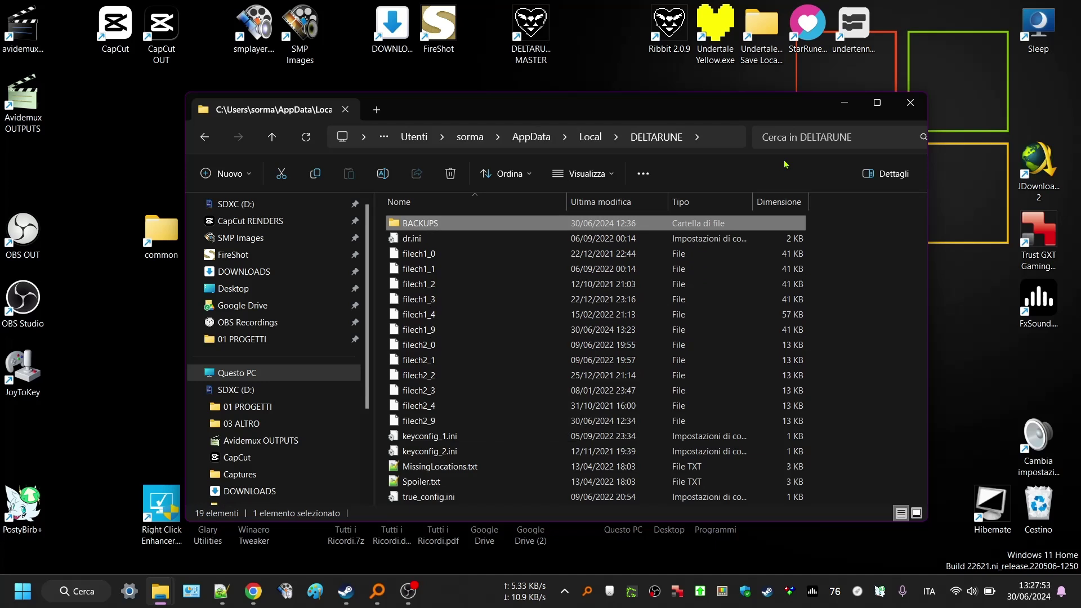
{"action": "left_click", "coordinate": [902, 105]}
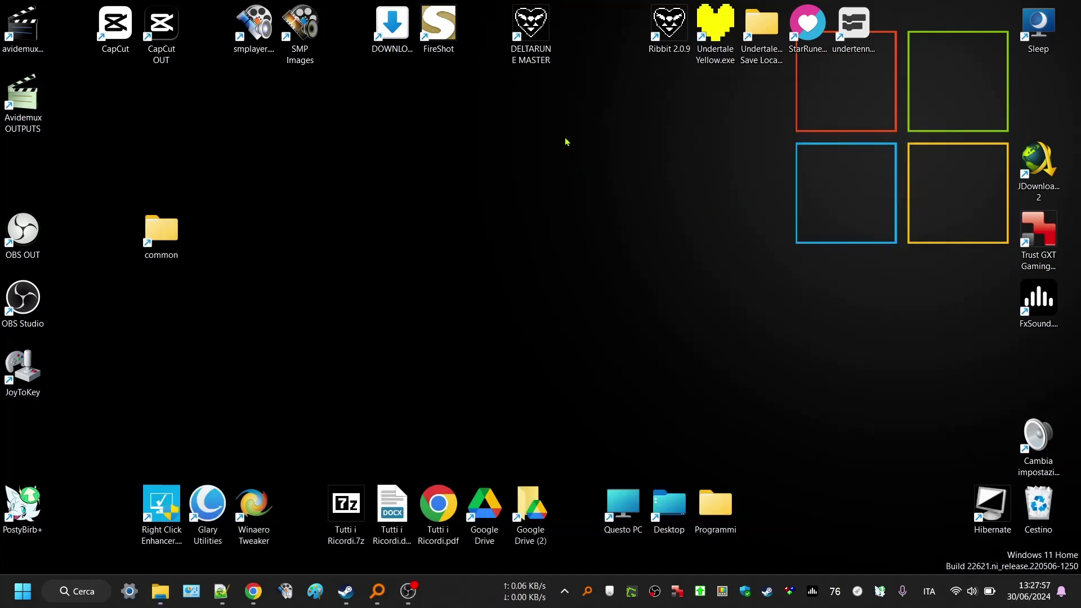
Launch the DELTARUNE MASTER desktop shortcut and start Chapter 1.
{"action": "left_click", "coordinate": [538, 53]}
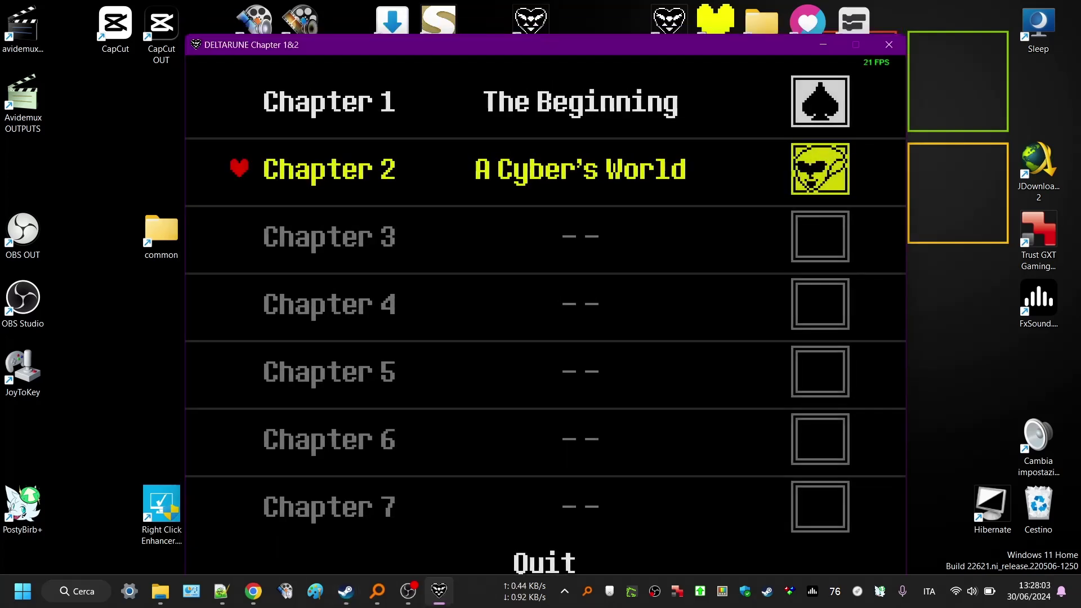
{"action": "key", "text": "Up"}
{"action": "key", "text": "Return"}
{"action": "key", "text": "Return"}
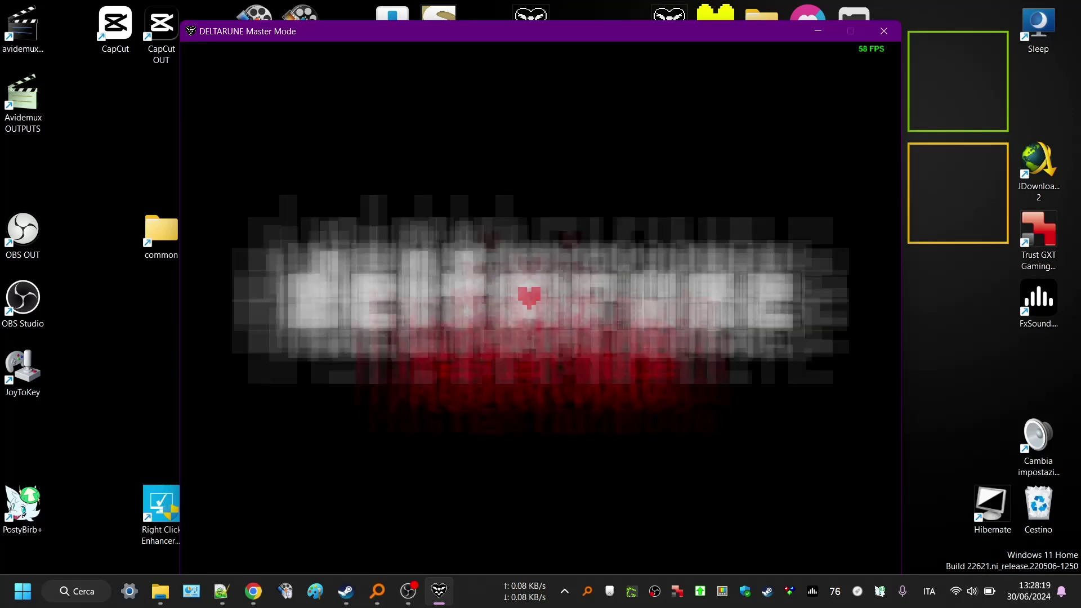
Load and continue from the third save file.
{"action": "left_click_drag", "start_coordinate": [581, 28], "coordinate": [582, 18]}
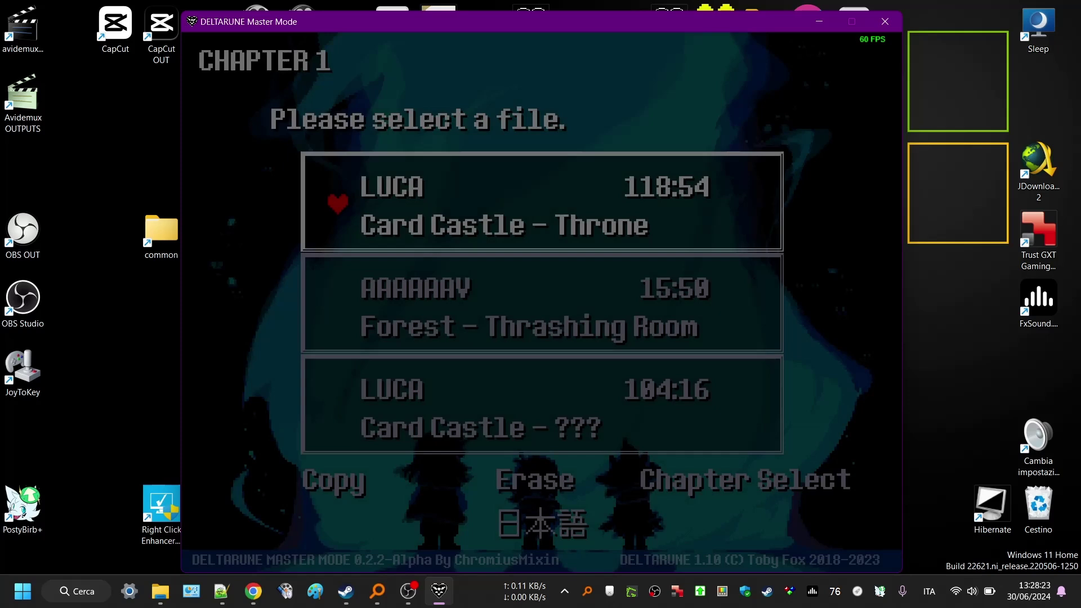
{"action": "key", "text": "Down"}
{"action": "key", "text": "Down"}
{"action": "key", "text": "z"}
{"action": "key", "text": "z"}
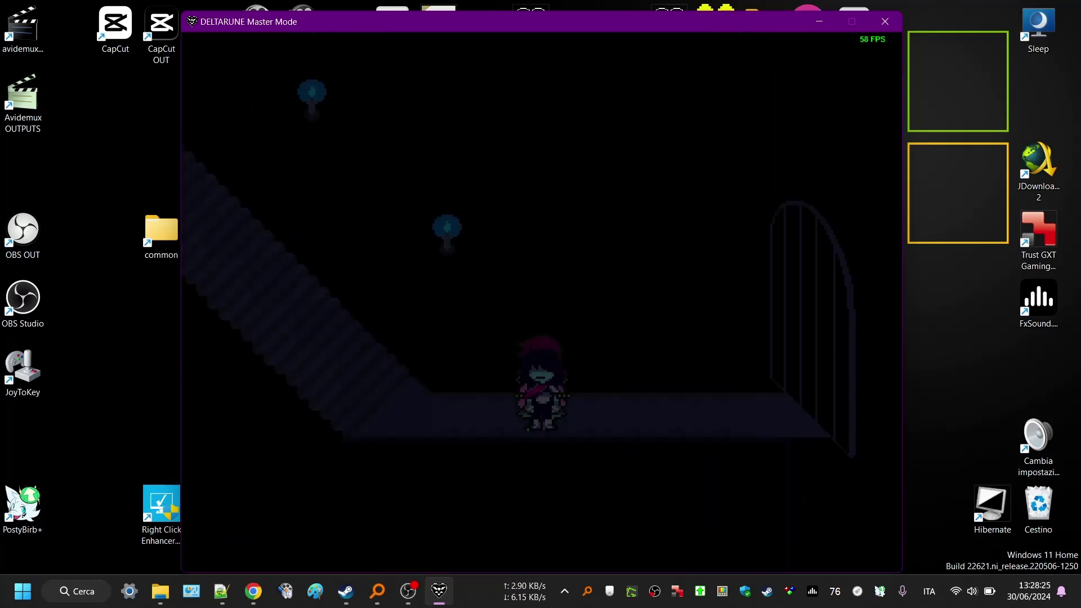
{"action": "key", "text": "Left"}
Check the party's power stats and equipment in the party menu.
{"action": "key", "text": "Right"}
{"action": "key", "text": "Left"}
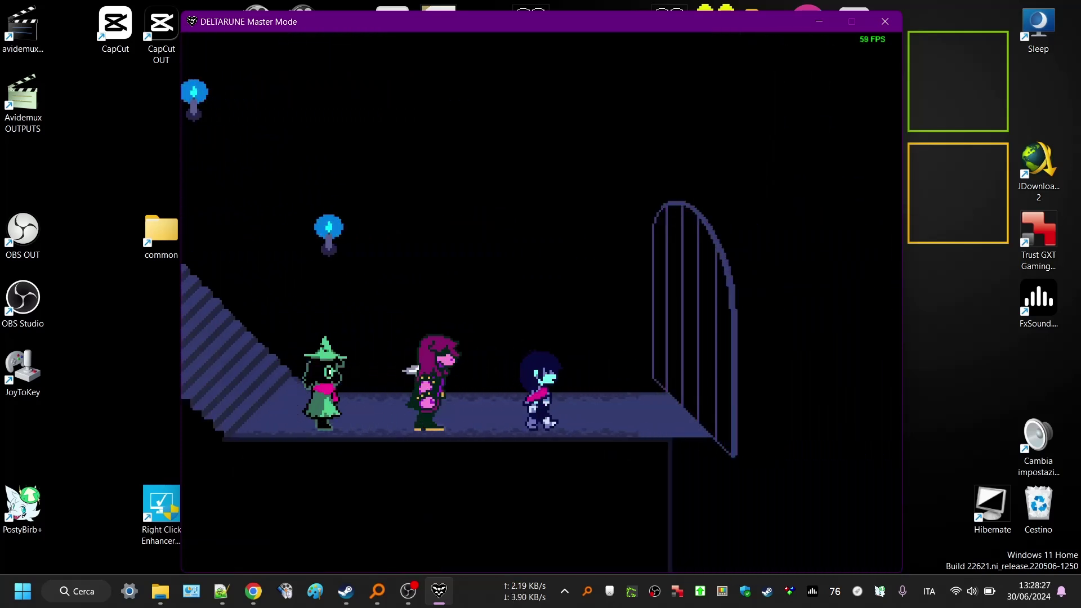
{"action": "key", "text": "c"}
{"action": "key", "text": "Right"}
{"action": "key", "text": "Right"}
{"action": "key", "text": "x"}
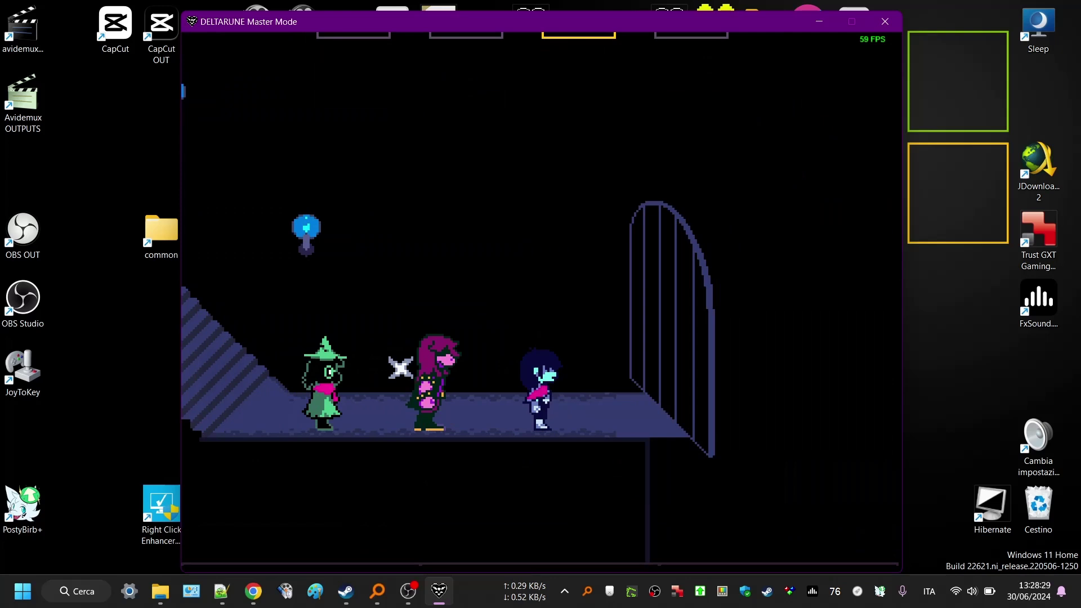
{"action": "key", "text": "c"}
{"action": "key", "text": "Left"}
{"action": "key", "text": "x"}
Climb the stairs, ride the elevator to Floor 1F, and walk left into the Rudinn Duelist encounter.
{"action": "key", "text": "Left"}
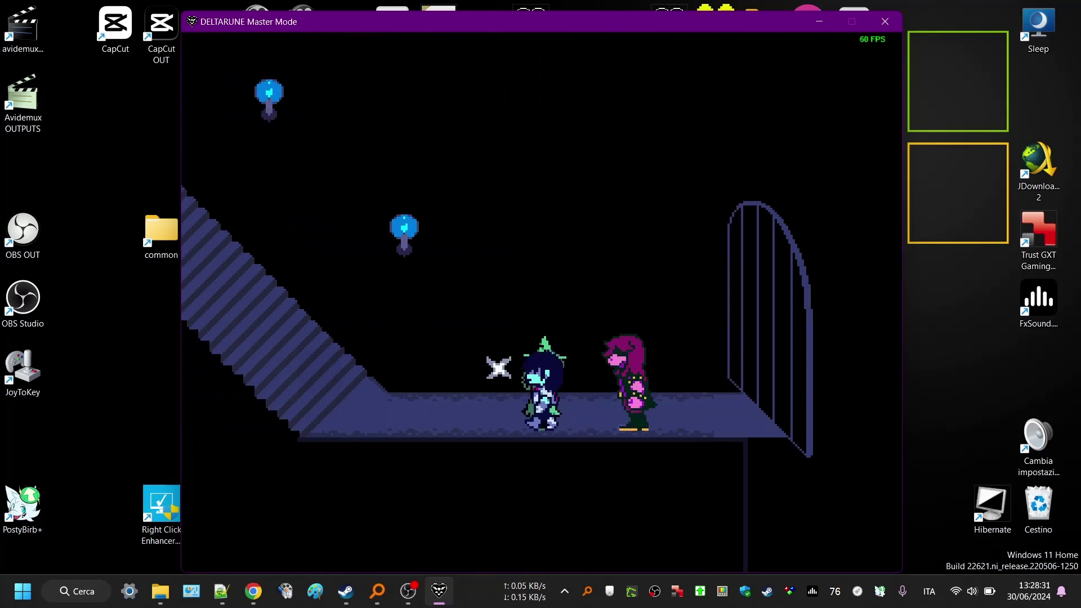
{"action": "key", "text": "Left"}
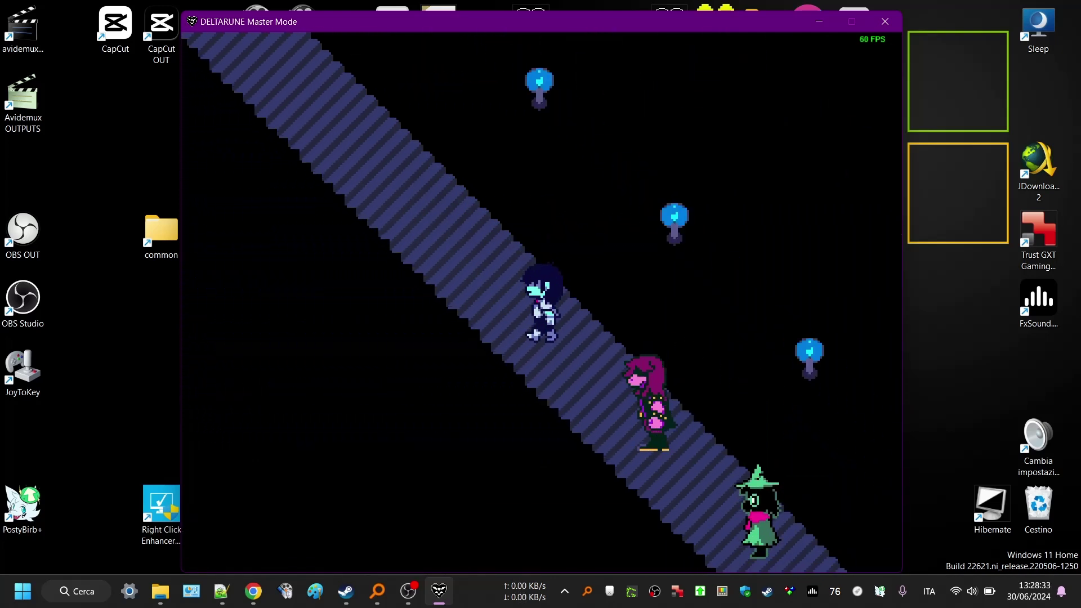
{"action": "key", "text": "Left"}
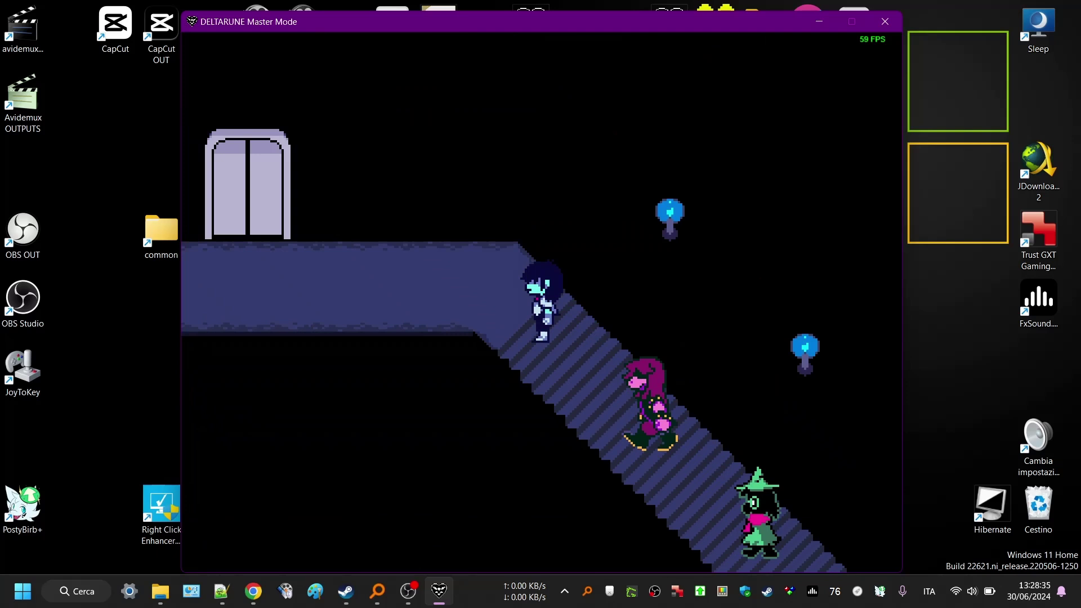
{"action": "key", "text": "Up"}
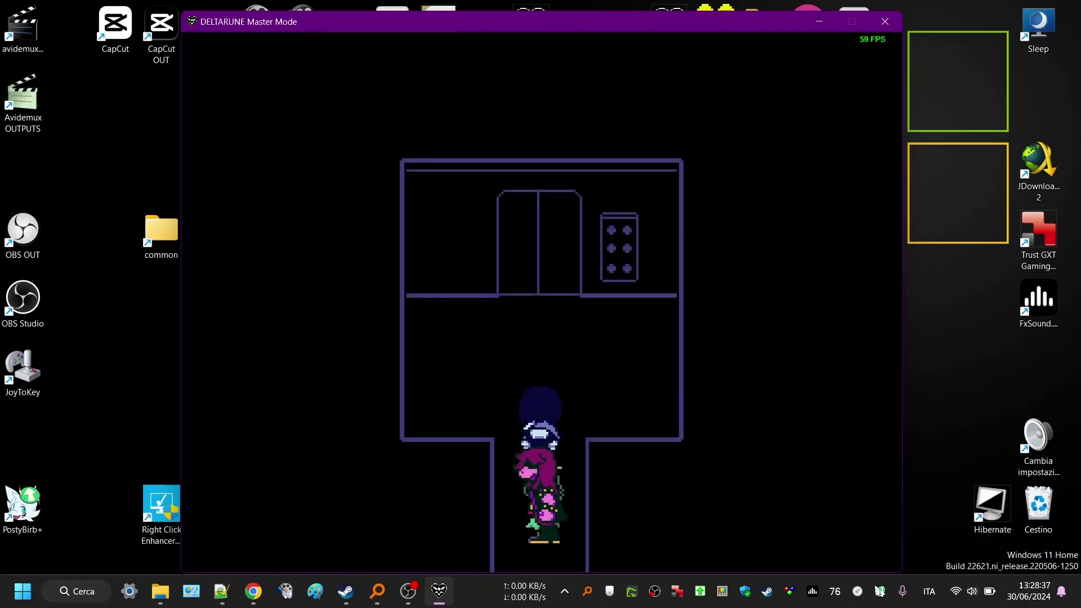
{"action": "key", "text": "Up"}
{"action": "key", "text": "Right"}
{"action": "key", "text": "z"}
{"action": "key", "text": "Right"}
{"action": "key", "text": "z"}
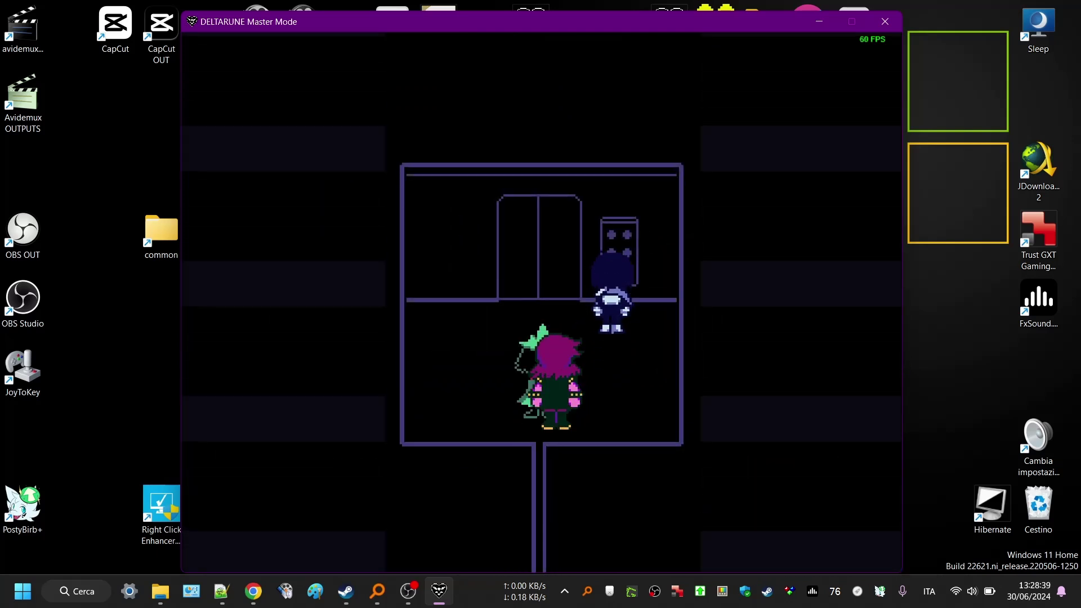
{"action": "key", "text": "Down"}
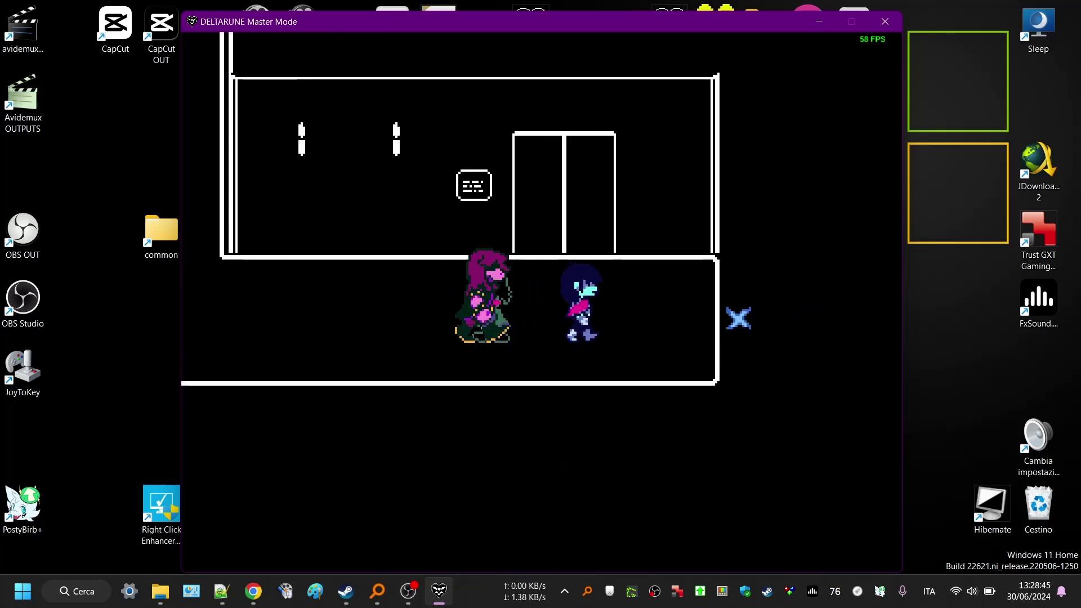
{"action": "key", "text": "Left"}
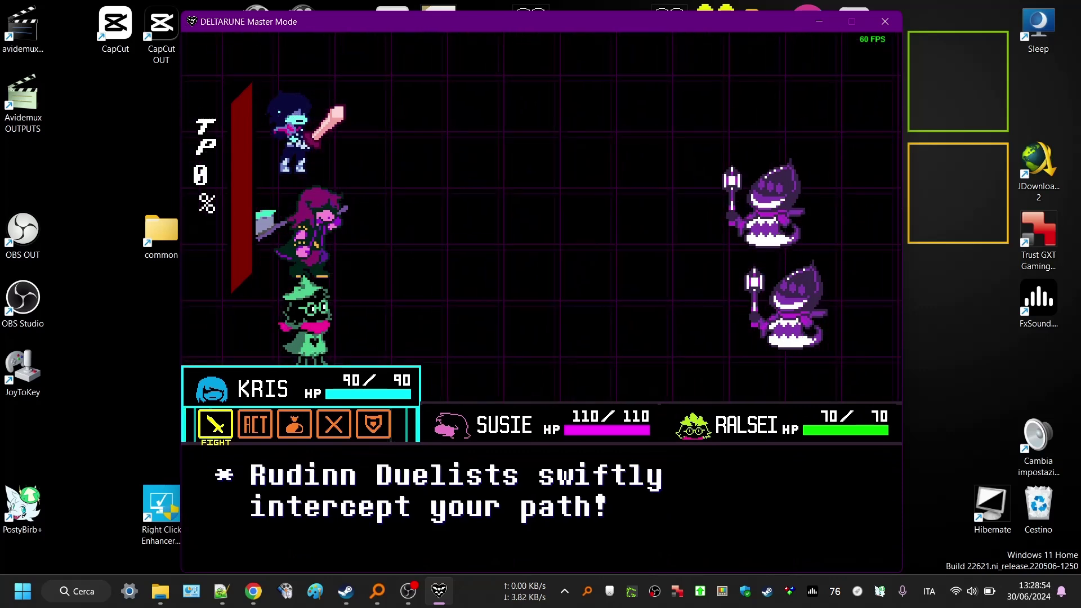
On the first turn, have Kris compliment the Duelist and Ralsei spare it.
{"action": "key", "text": "Right"}
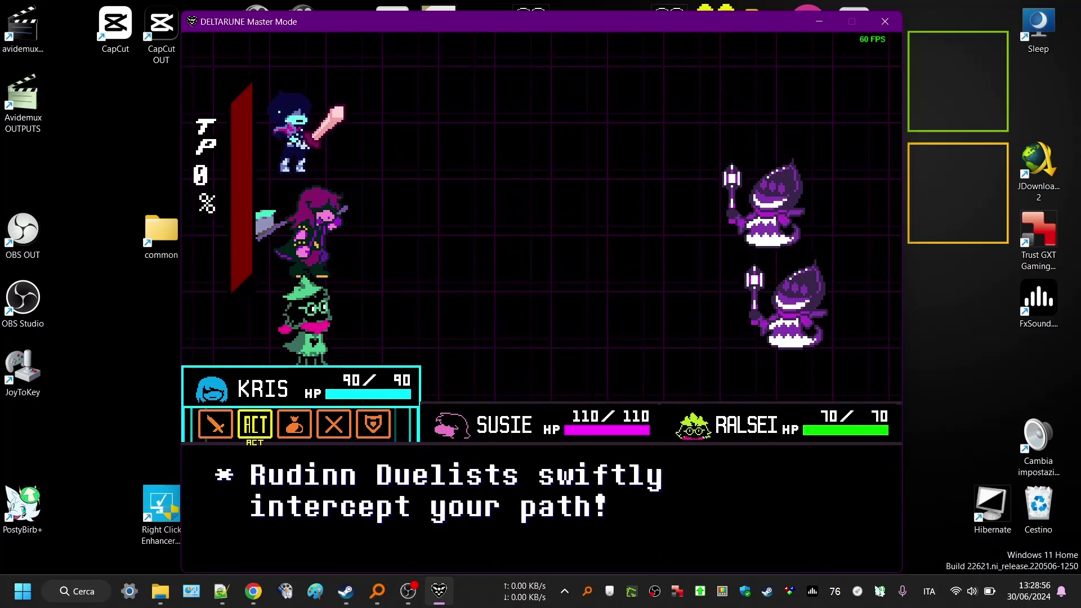
{"action": "key", "text": "z"}
{"action": "key", "text": "z"}
{"action": "key", "text": "Down"}
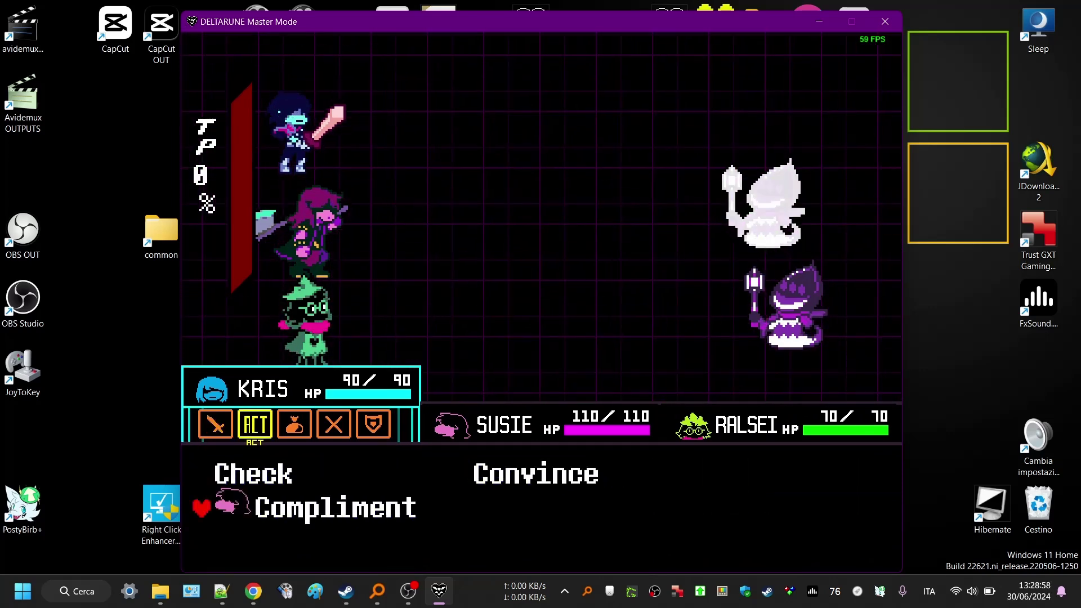
{"action": "key", "text": "z"}
{"action": "key", "text": "Right"}
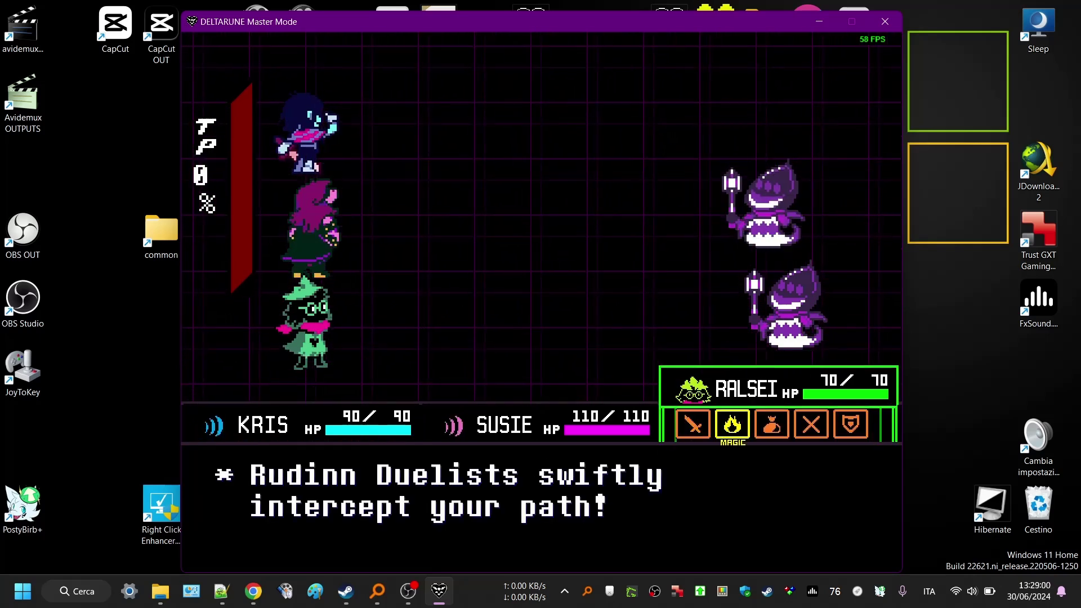
{"action": "key", "text": "Right"}
{"action": "key", "text": "Right"}
{"action": "key", "text": "z"}
{"action": "key", "text": "z"}
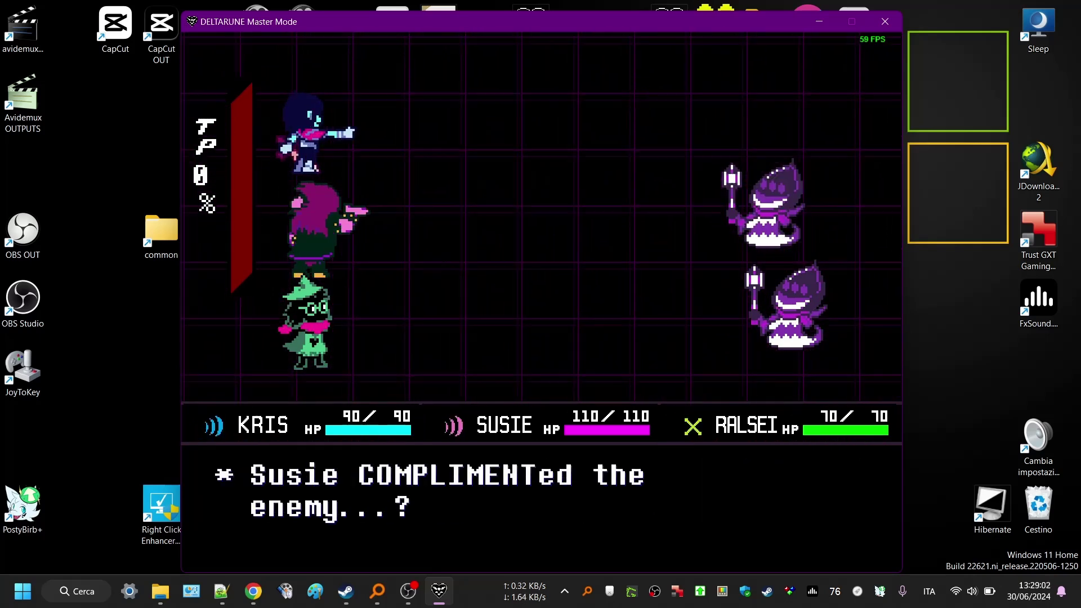
{"action": "key", "text": "z"}
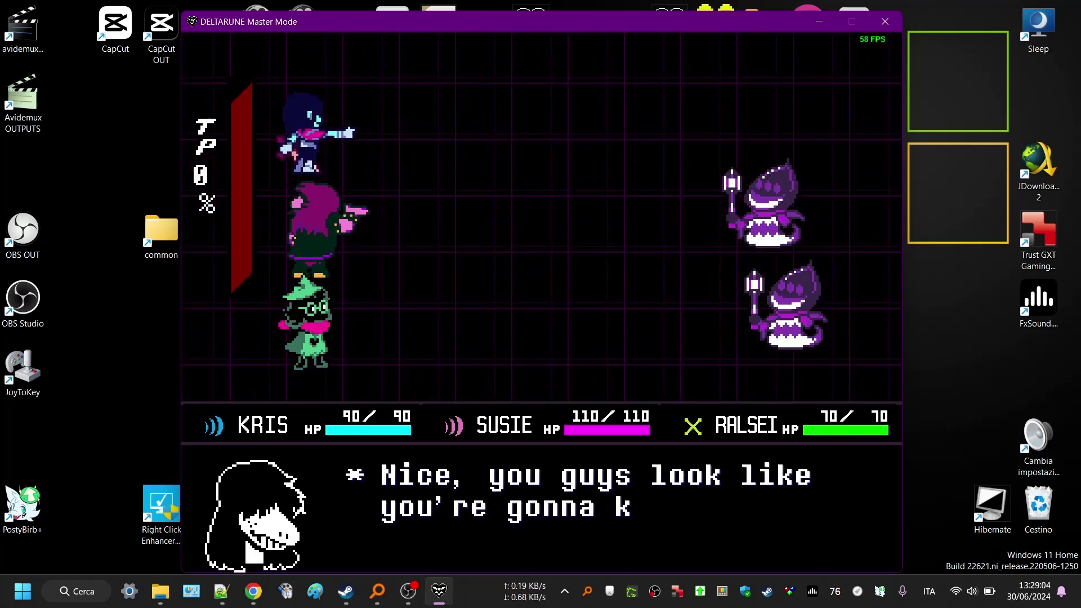
{"action": "key", "text": "z"}
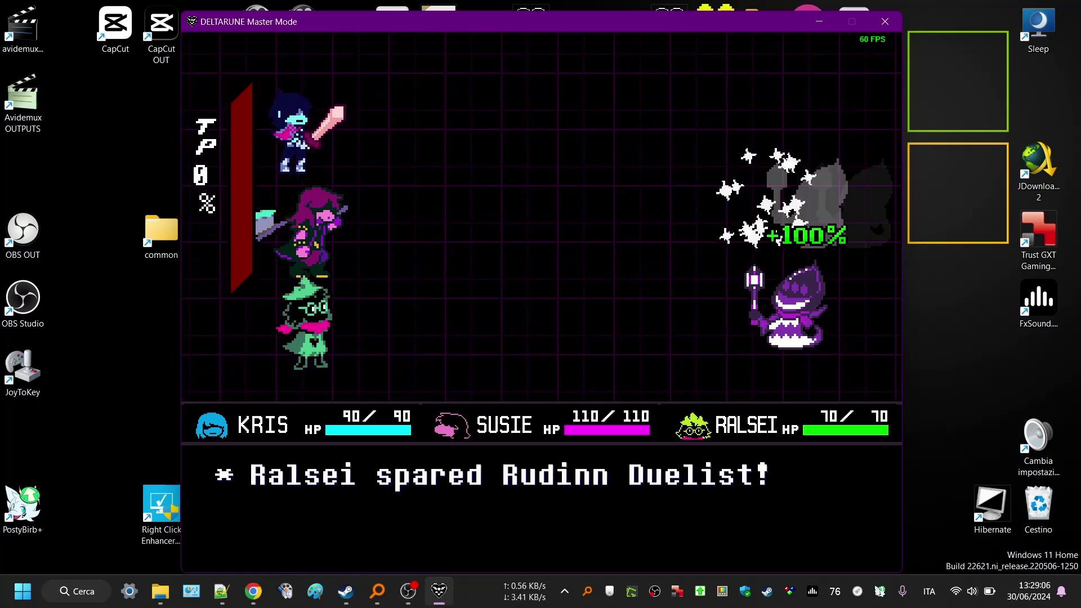
{"action": "key", "text": "z"}
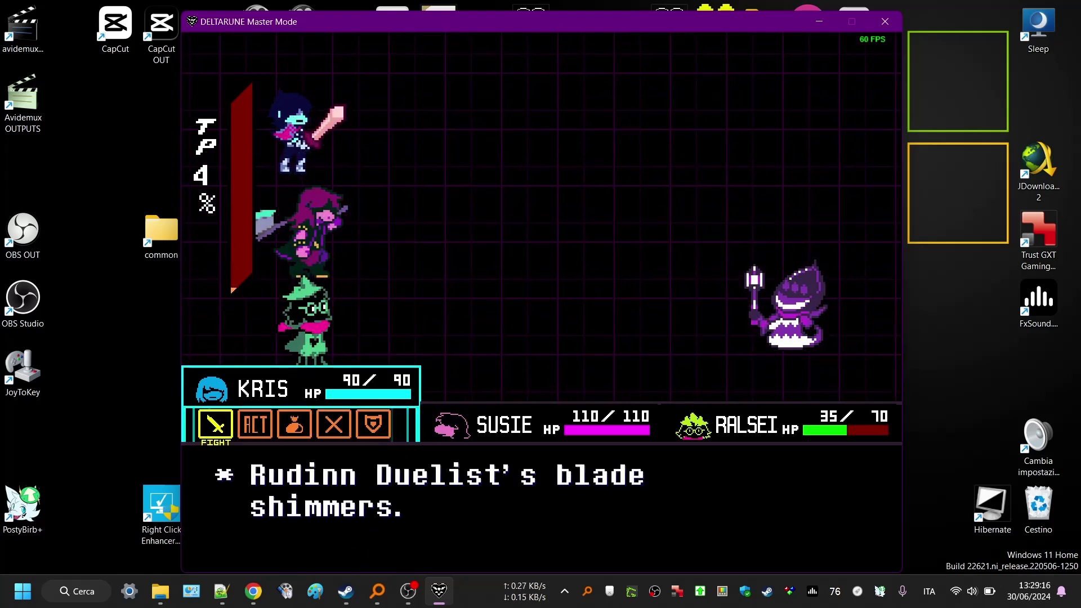
On the next turn, have Kris convince the remaining Duelist and Ralsei spare it.
{"action": "key", "text": "Right"}
{"action": "key", "text": "z"}
{"action": "key", "text": "z"}
{"action": "key", "text": "Right"}
{"action": "key", "text": "Left"}
{"action": "key", "text": "Right"}
{"action": "key", "text": "z"}
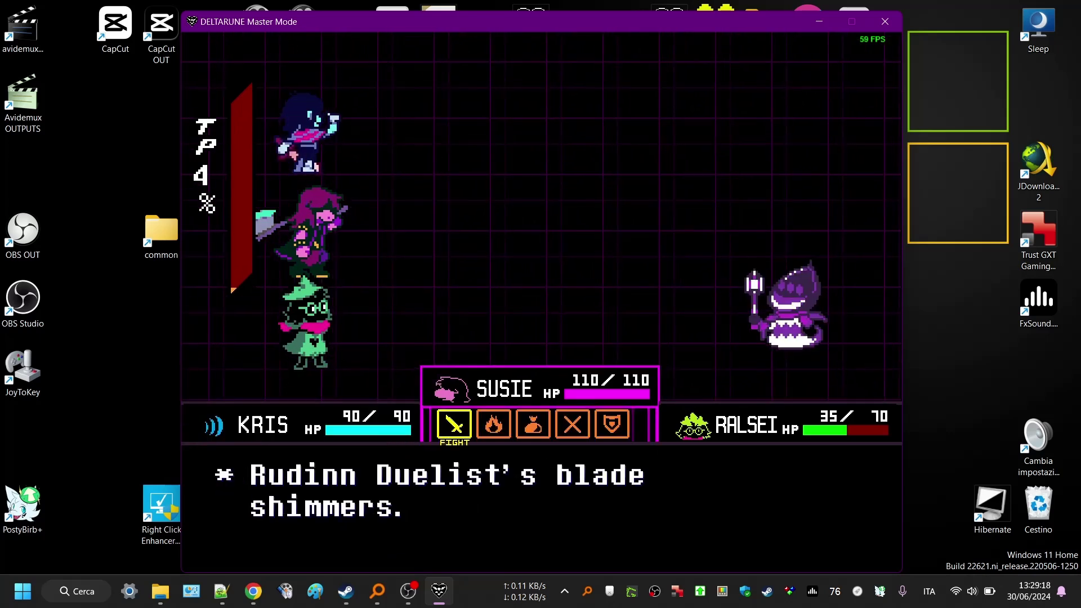
{"action": "key", "text": "x"}
{"action": "key", "text": "z"}
{"action": "key", "text": "z"}
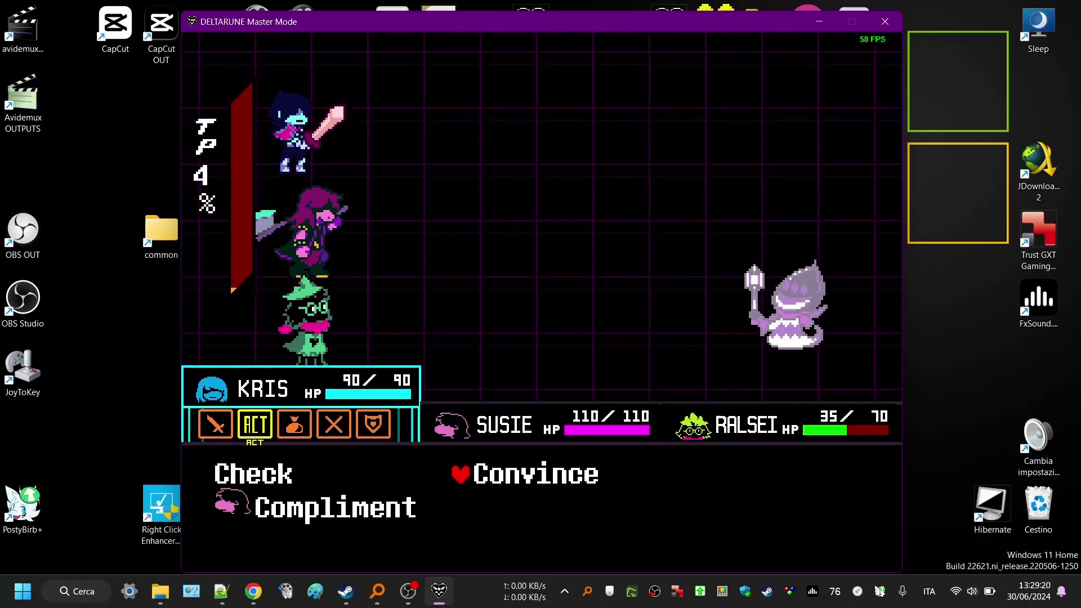
{"action": "key", "text": "z"}
{"action": "key", "text": "Left"}
{"action": "key", "text": "Left"}
{"action": "key", "text": "z"}
{"action": "key", "text": "z"}
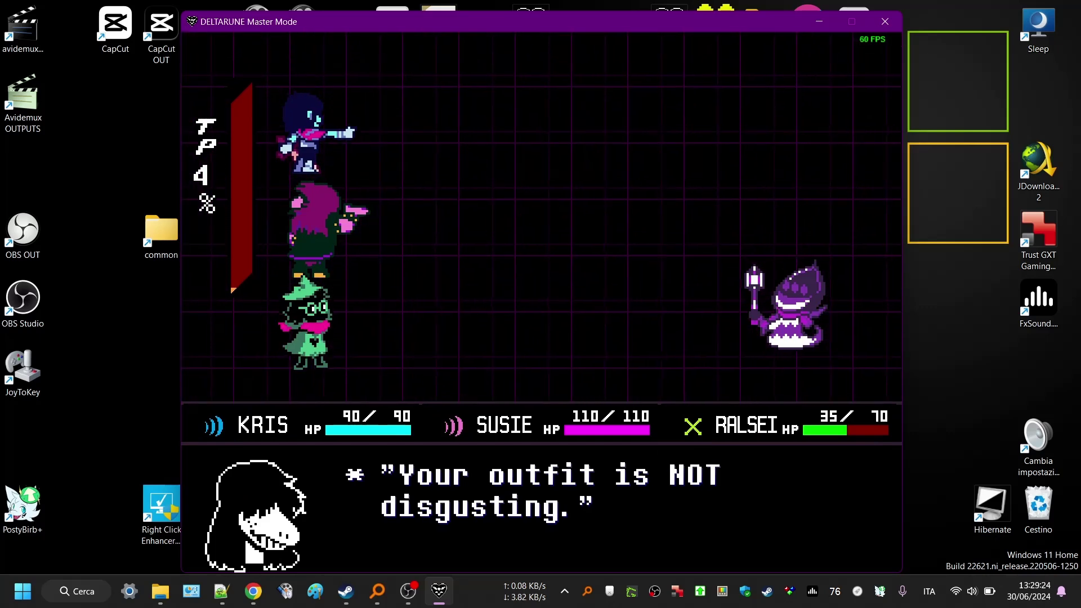
Finish the victory text and walk right along the hallway to the save point.
{"action": "key", "text": "z"}
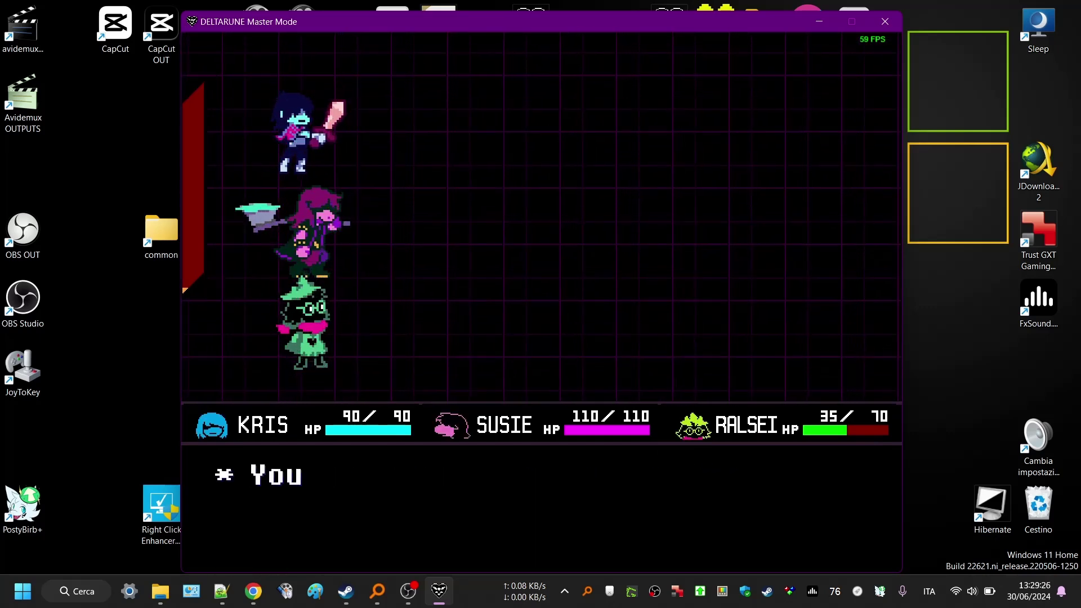
{"action": "key", "text": "z"}
{"action": "key", "text": "z"}
{"action": "key", "text": "Right"}
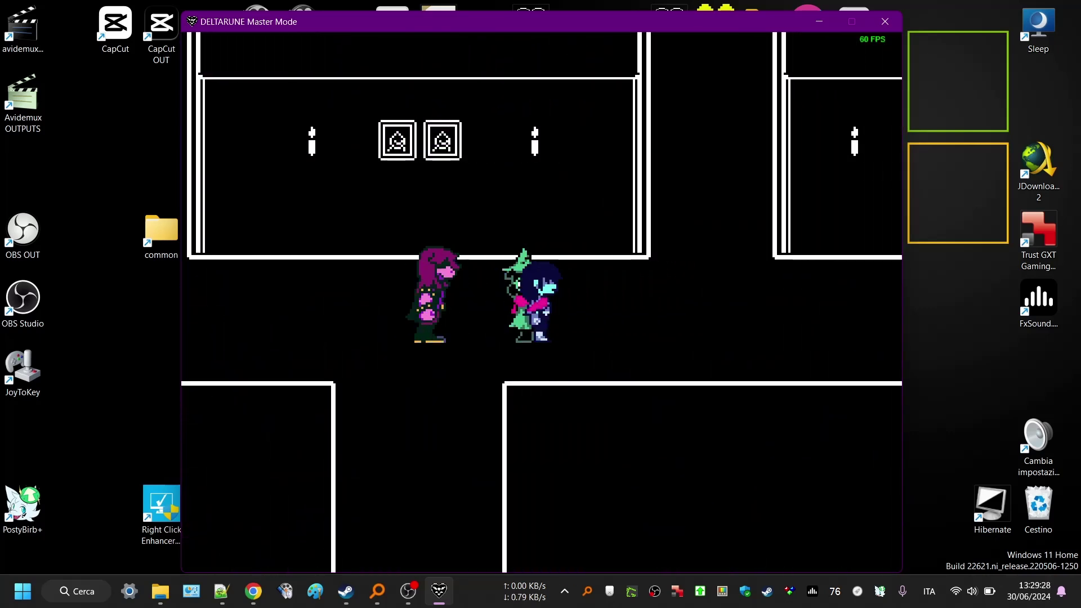
{"action": "key", "text": "Right"}
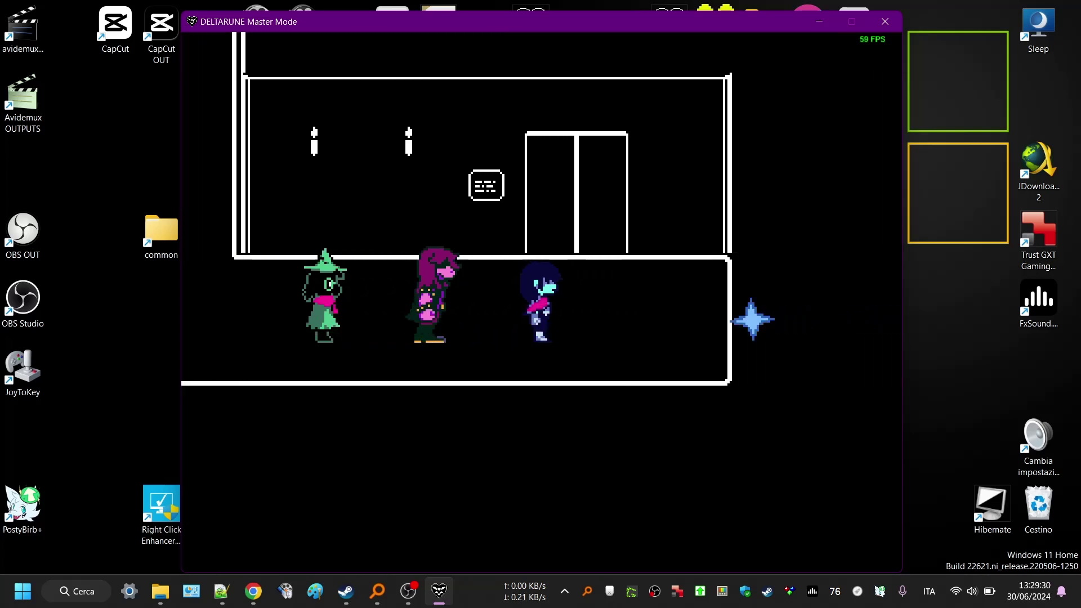
{"action": "key", "text": "Right"}
Interact with the save point and glance at the party menu without saving.
{"action": "key", "text": "c"}
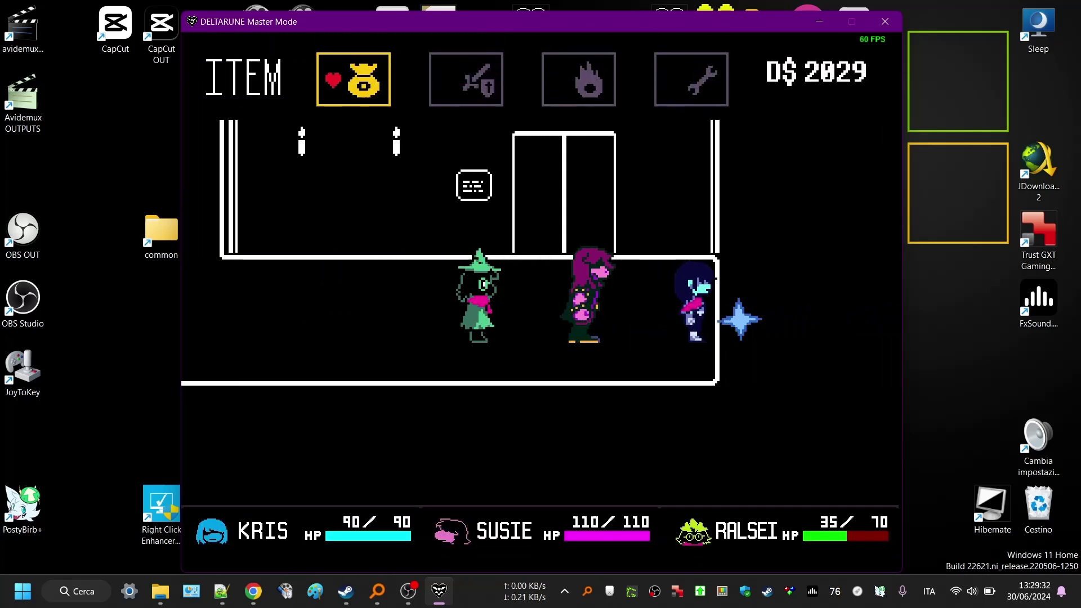
{"action": "key", "text": "x"}
{"action": "key", "text": "z"}
{"action": "key", "text": "x"}
{"action": "key", "text": "c"}
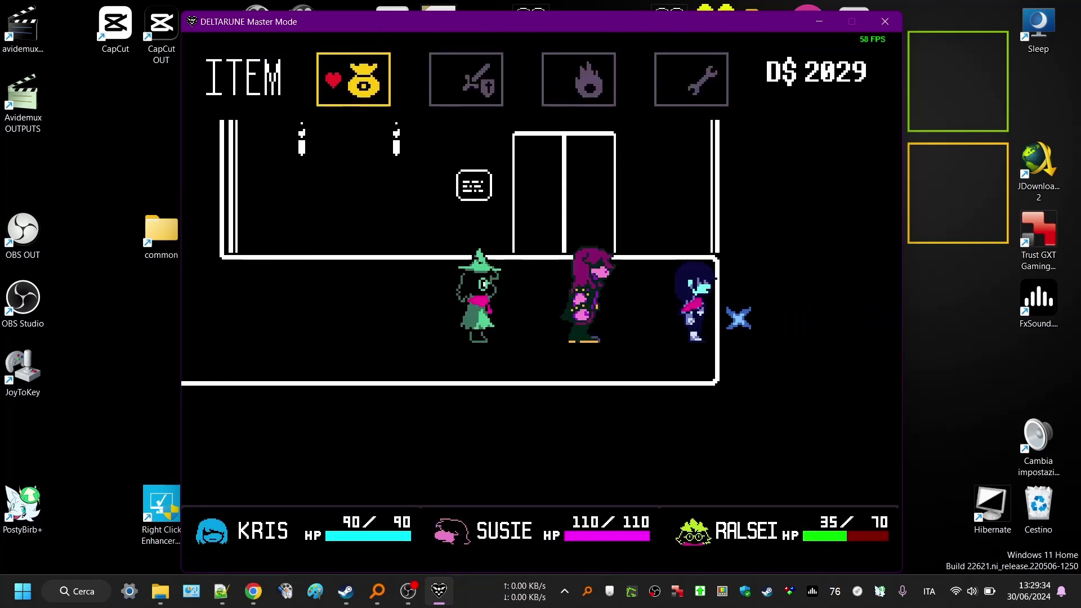
{"action": "key", "text": "x"}
{"action": "key", "text": "Left"}
{"action": "key", "text": "Right"}
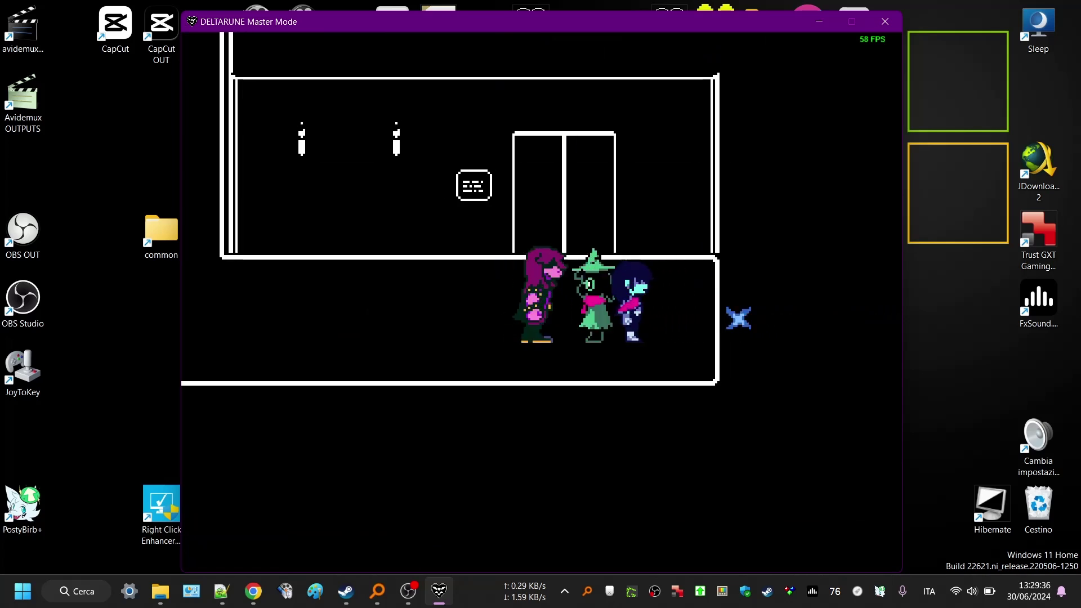
{"action": "key", "text": "z"}
{"action": "key", "text": "x"}
{"action": "key", "text": "Left"}
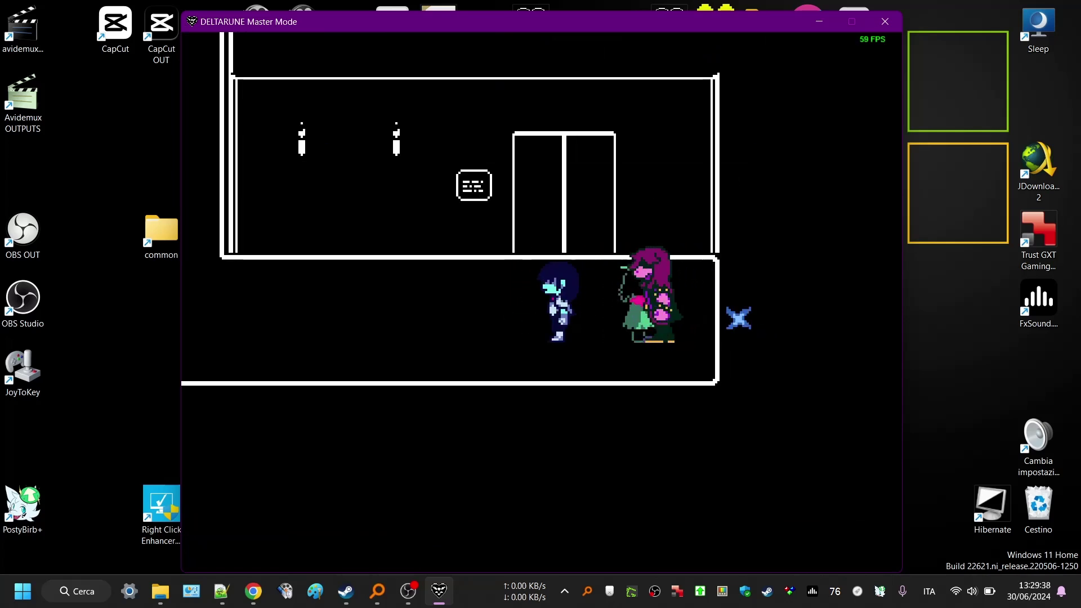
Review Ralsei's equipment, stats and spells, including the Heal Prayer description.
{"action": "key", "text": "c"}
{"action": "key", "text": "Right"}
{"action": "key", "text": "z"}
{"action": "key", "text": "Left"}
{"action": "key", "text": "x"}
{"action": "key", "text": "Right"}
{"action": "key", "text": "z"}
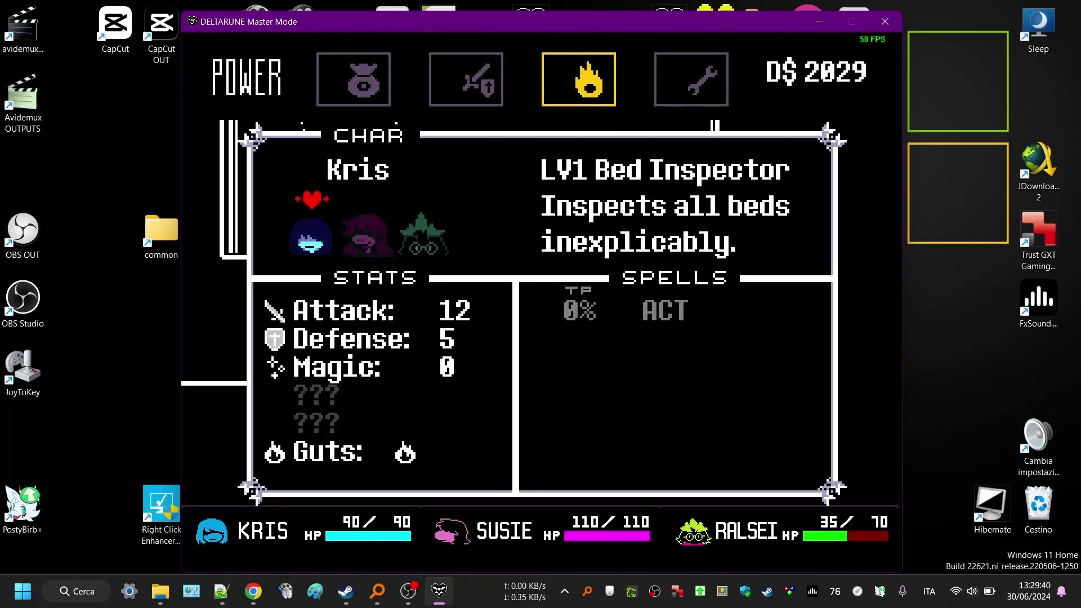
{"action": "key", "text": "Left"}
{"action": "key", "text": "z"}
{"action": "key", "text": "Down"}
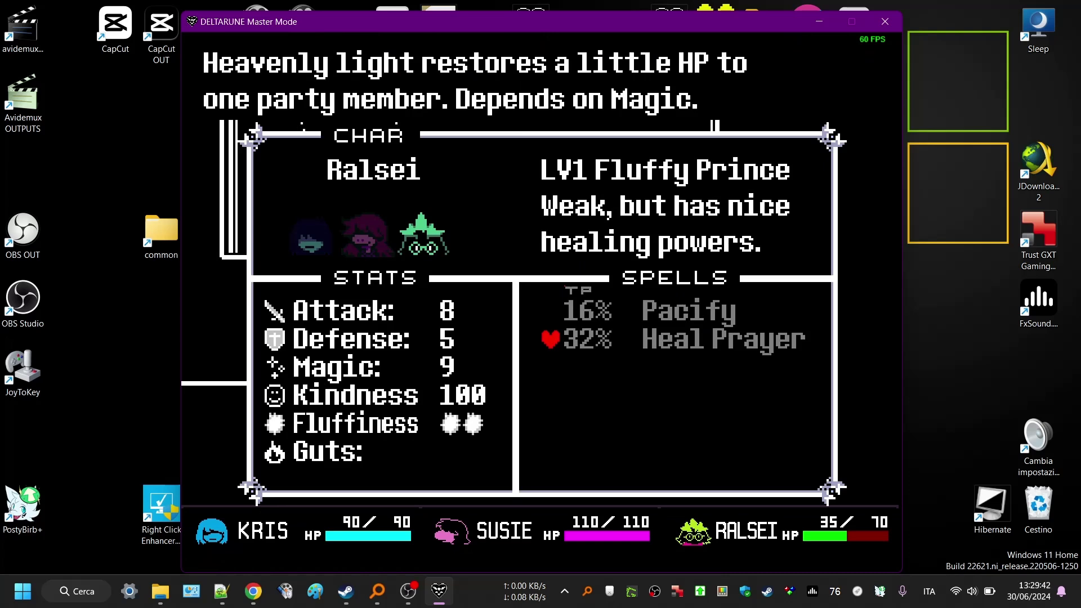
{"action": "key", "text": "x"}
{"action": "key", "text": "x"}
{"action": "key", "text": "x"}
Walk the party through the room and down toward the lower corridor.
{"action": "key", "text": "Right"}
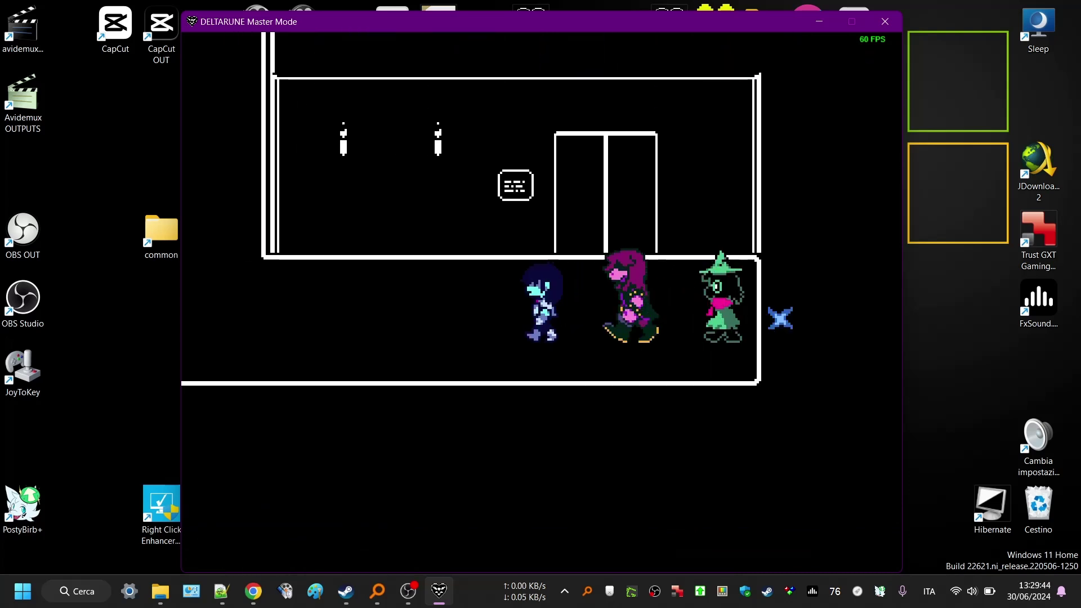
{"action": "key", "text": "Left"}
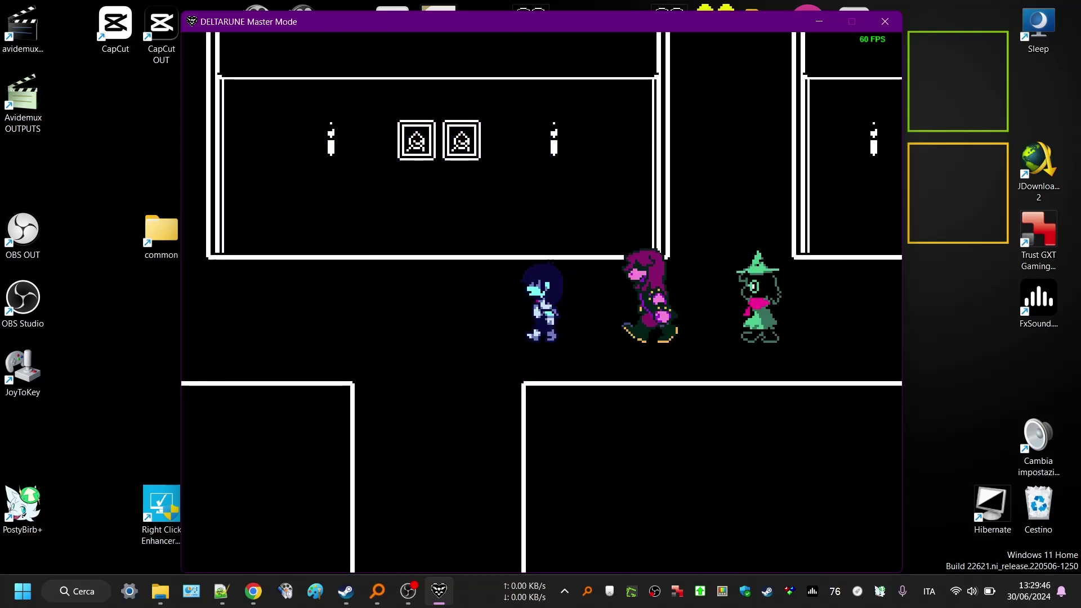
{"action": "key", "text": "Down"}
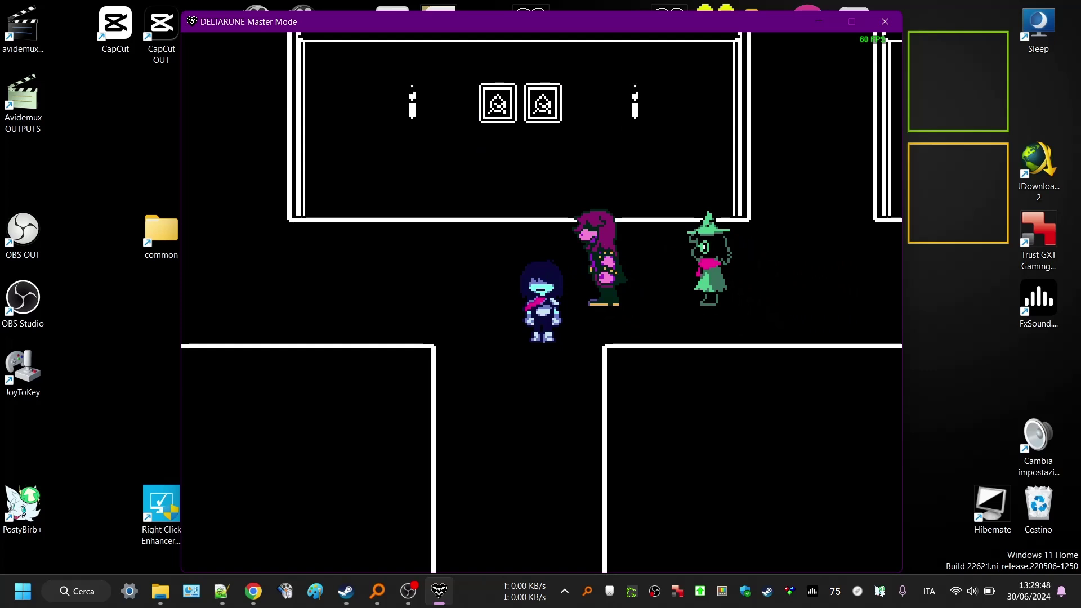